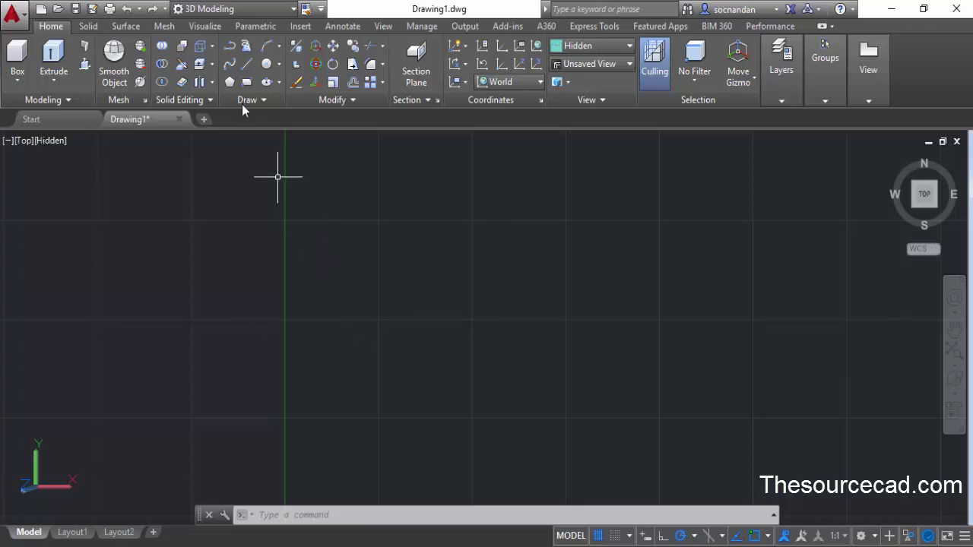
Switch the workspace to 3D Modeling
click(241, 10)
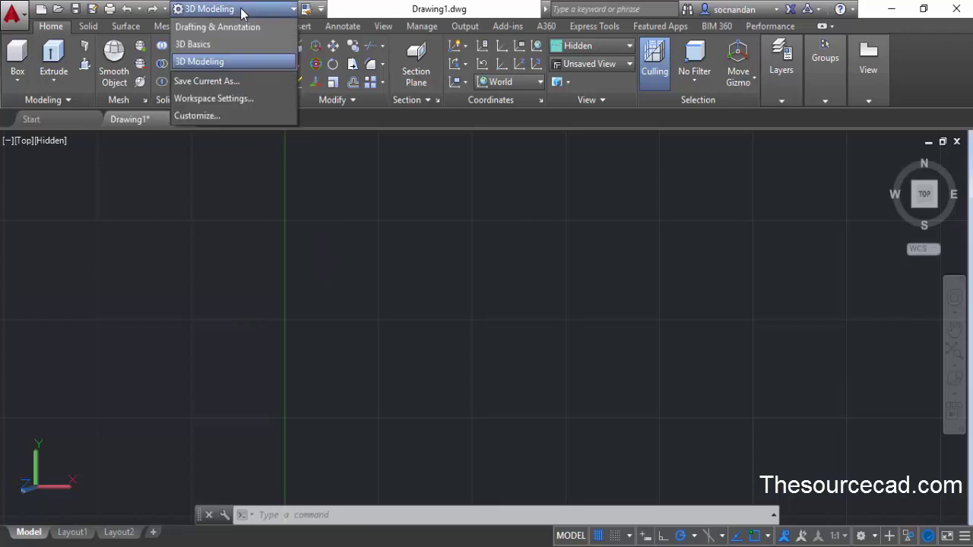
click(261, 67)
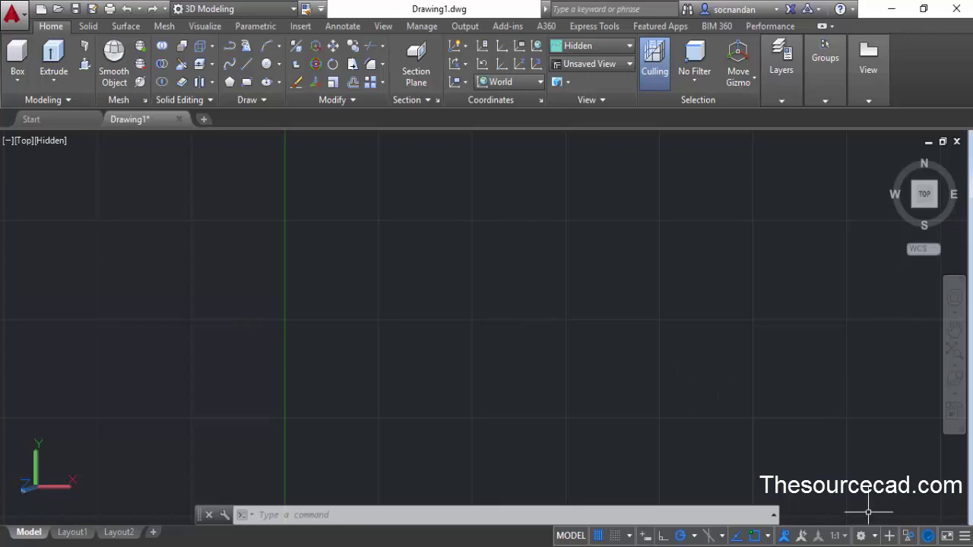
click(869, 537)
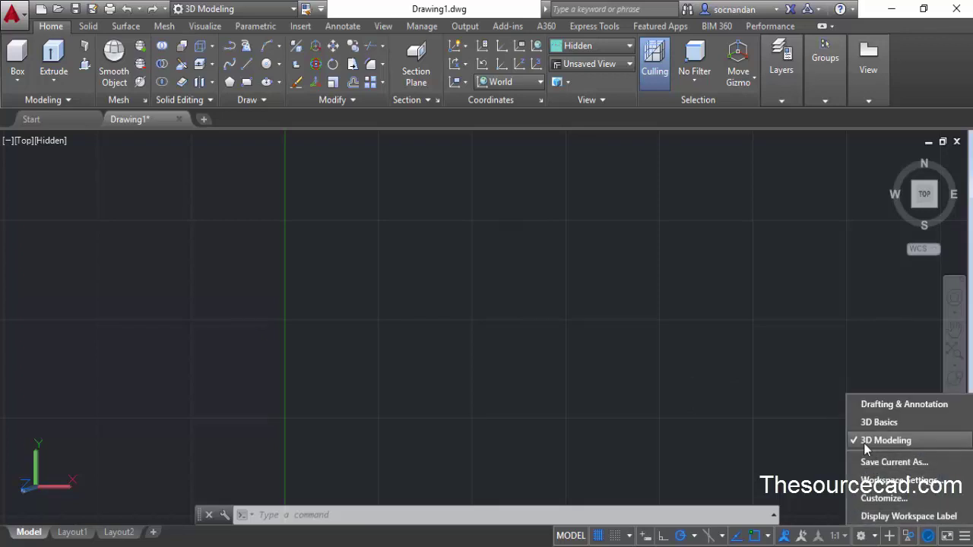
click(518, 363)
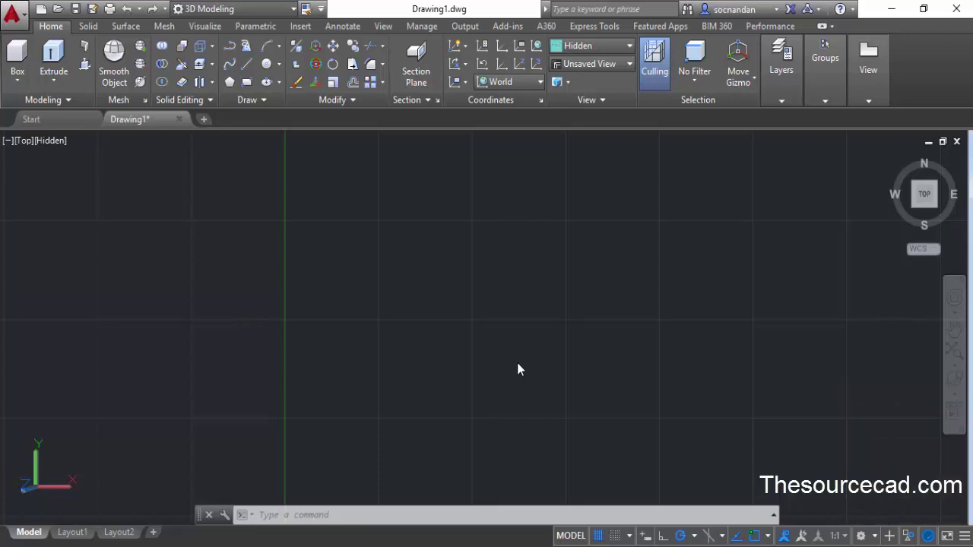
Draw a 70-unit vertical line starting left of the drawing's centre
click(247, 64)
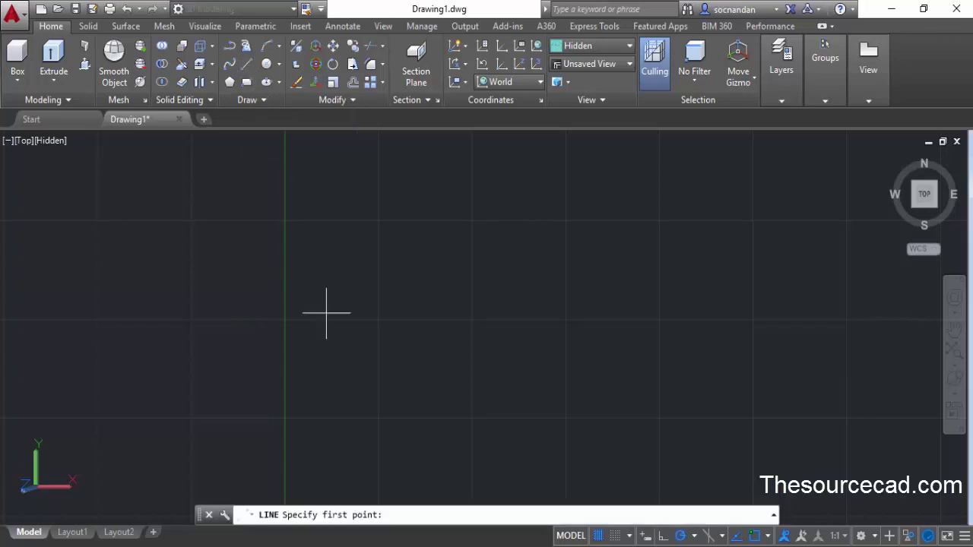
click(328, 382)
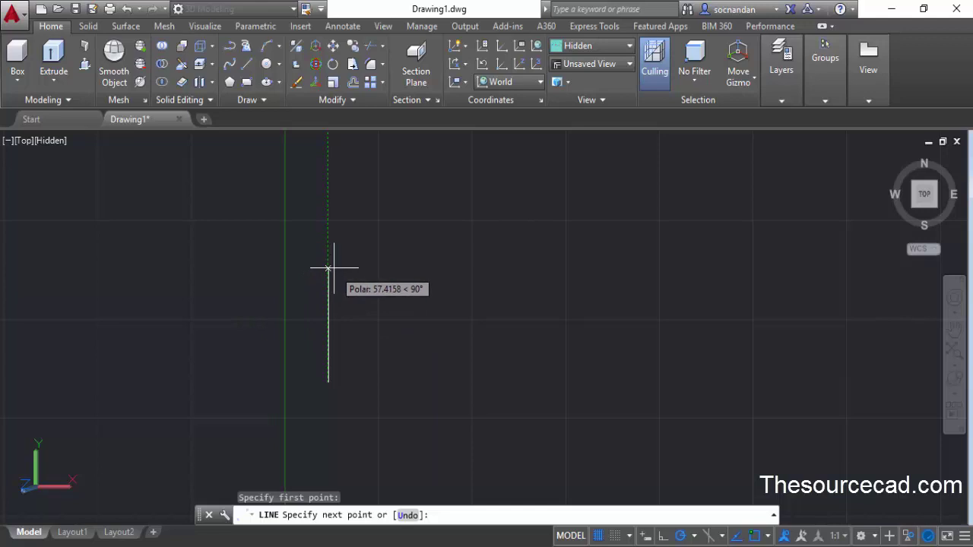
text(70)
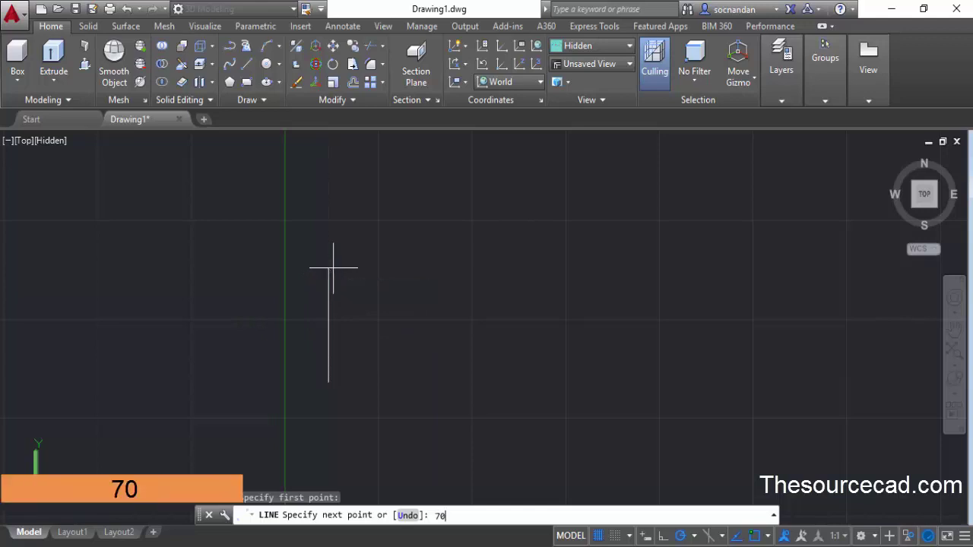
key(Return)
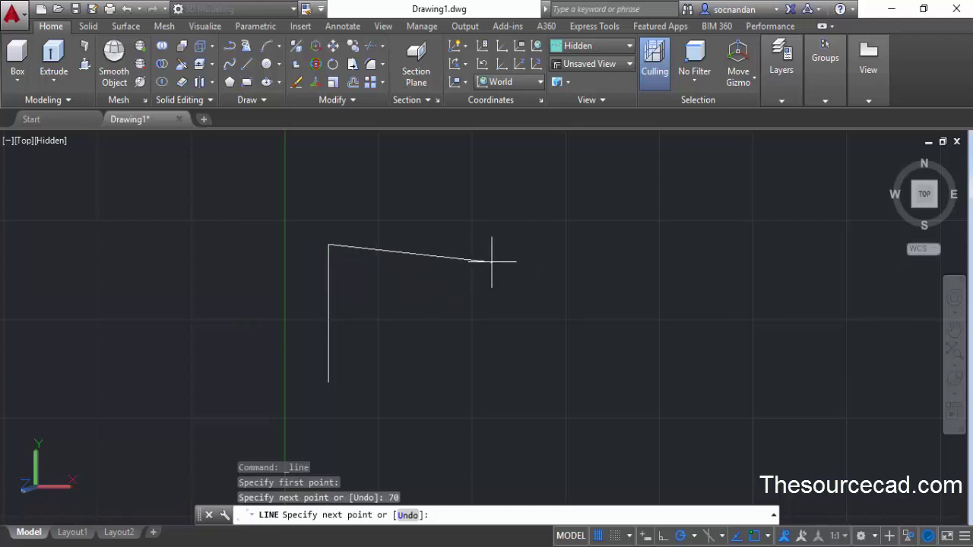
key(Return)
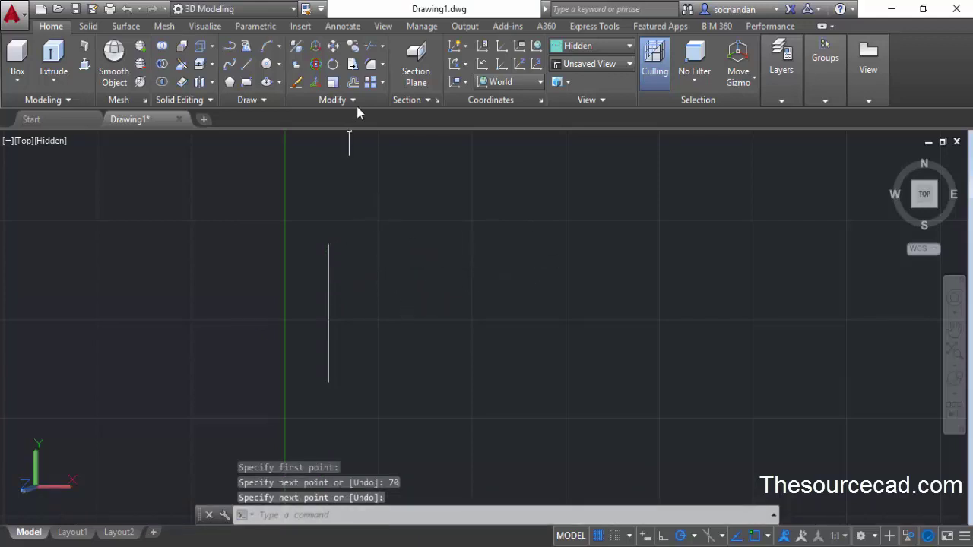
Offset the 70-unit vertical line 72 units to the right to make a matching parallel line
click(352, 83)
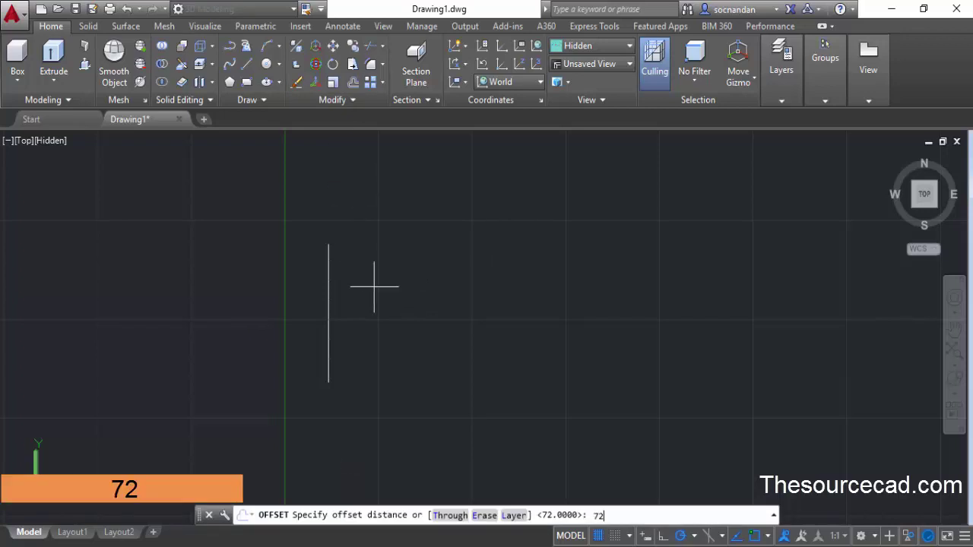
key(Return)
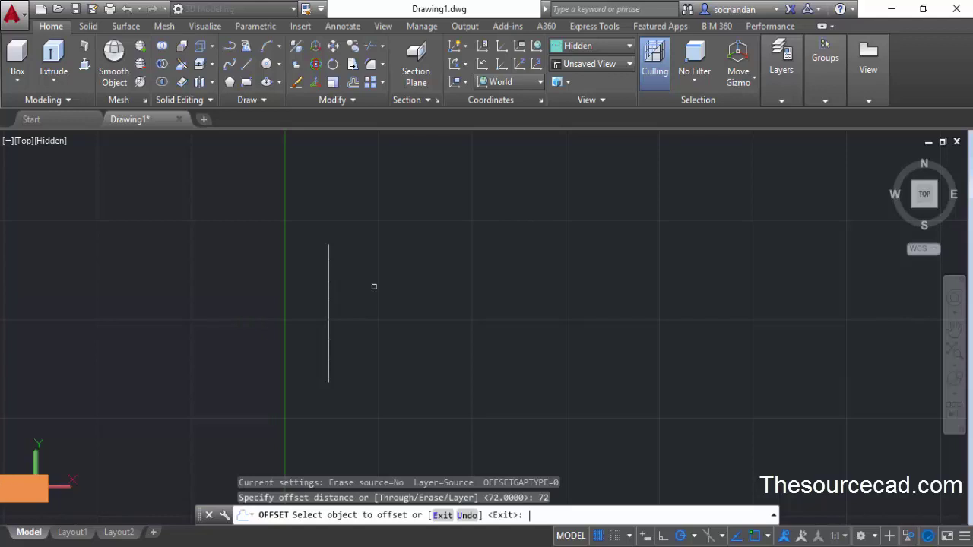
click(327, 262)
click(513, 283)
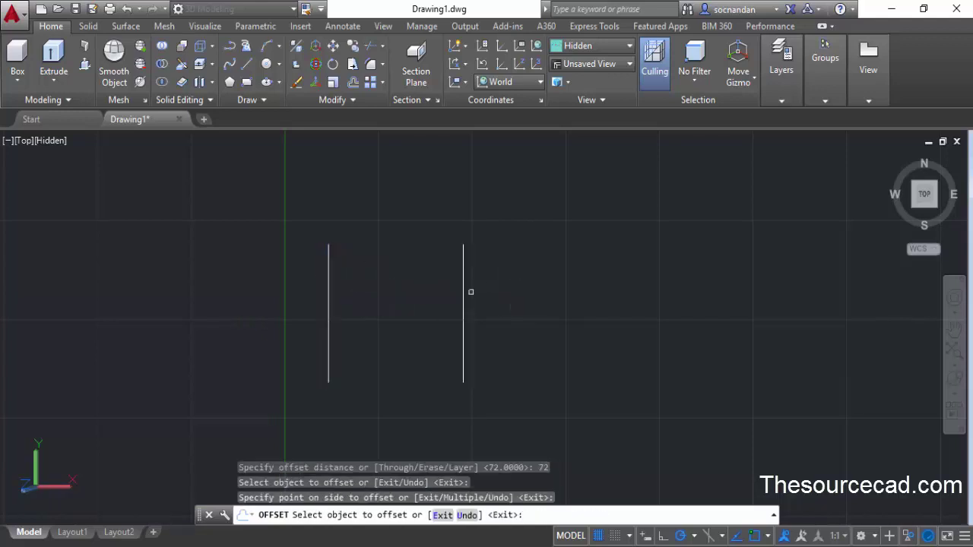
right_click(548, 282)
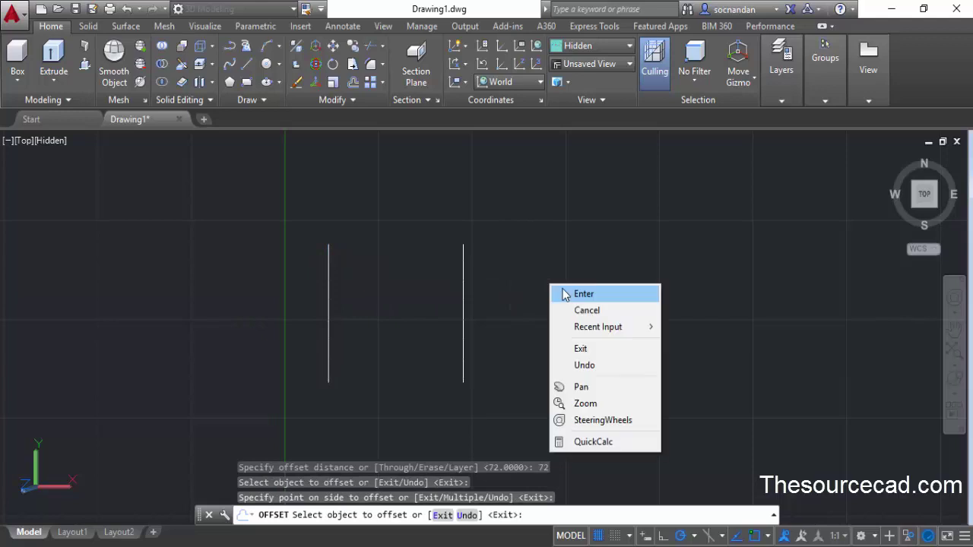
click(567, 292)
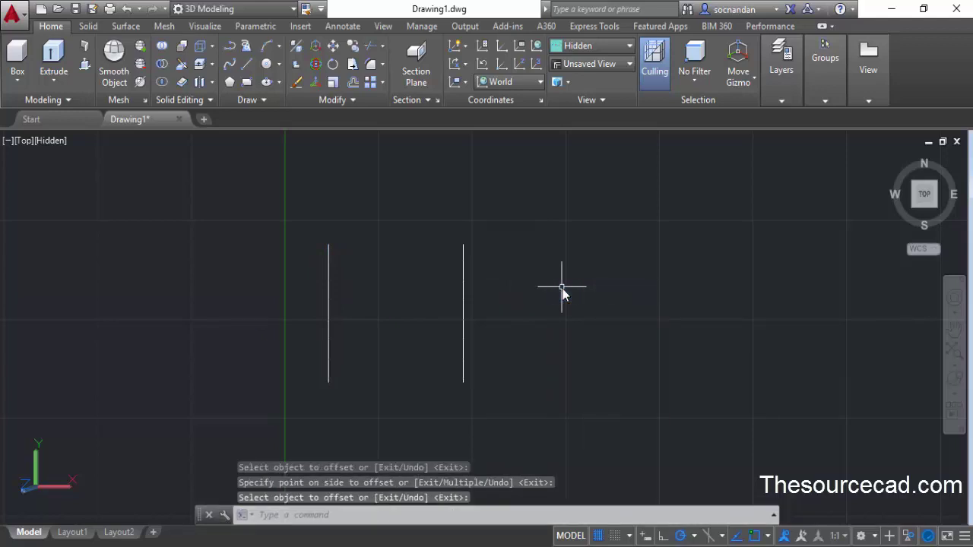
click(355, 103)
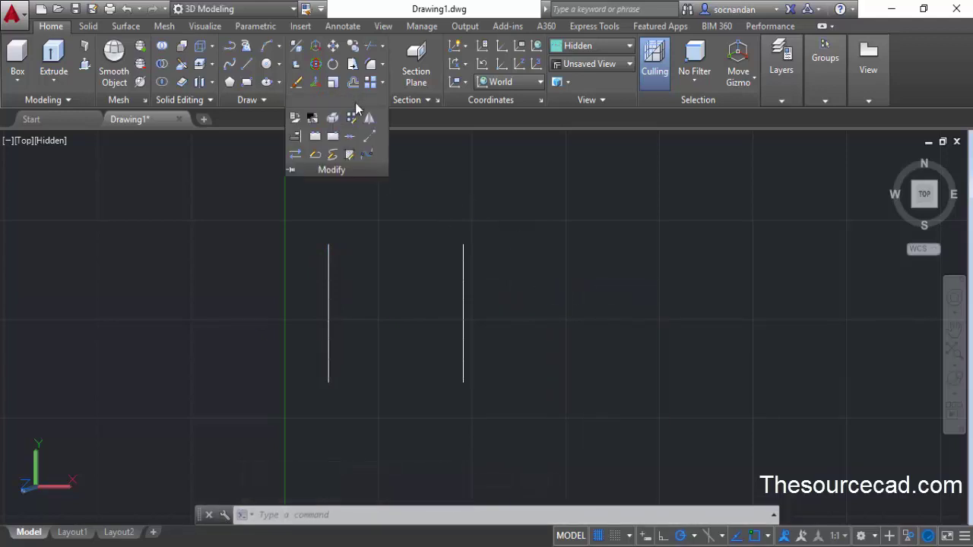
Lengthen the right line by a delta of 7 at top and bottom, making it about 84 long
click(369, 138)
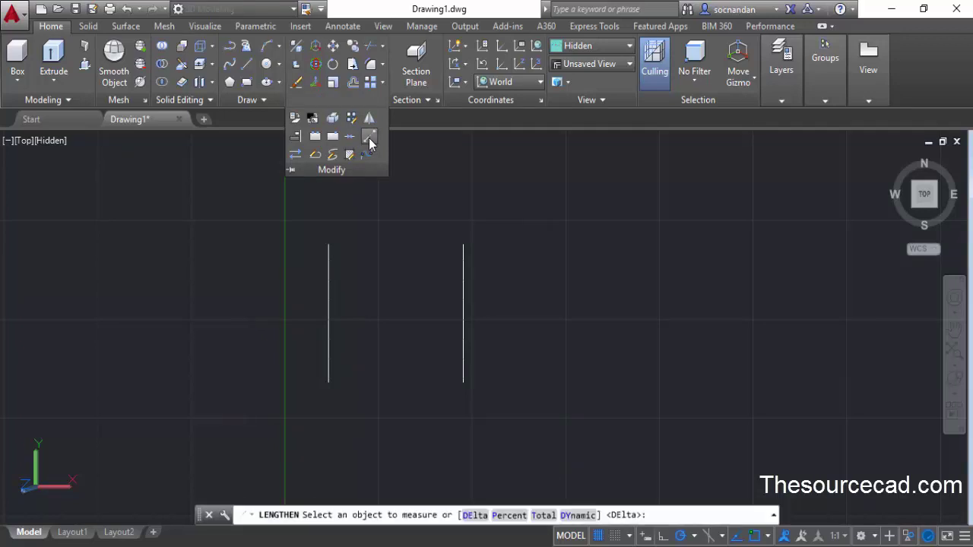
click(475, 515)
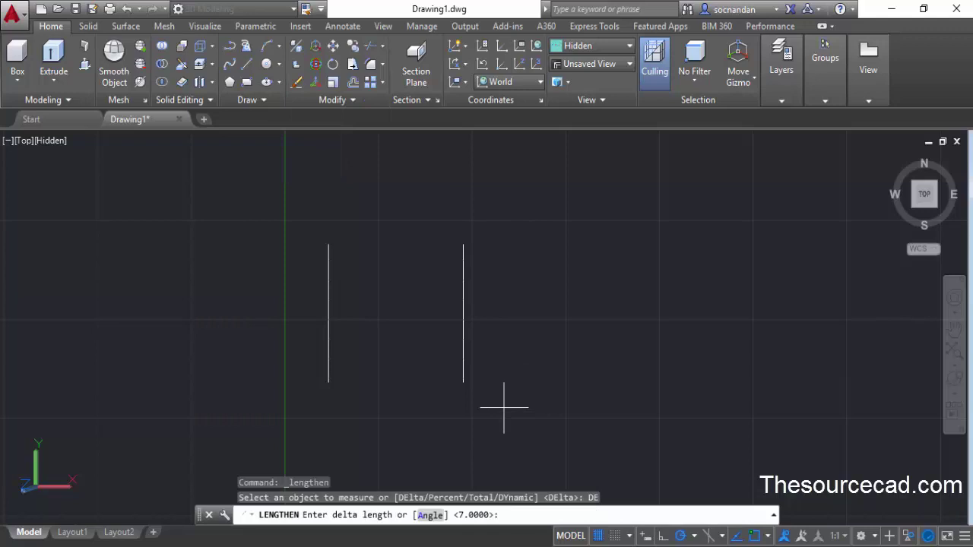
text(7)
key(Return)
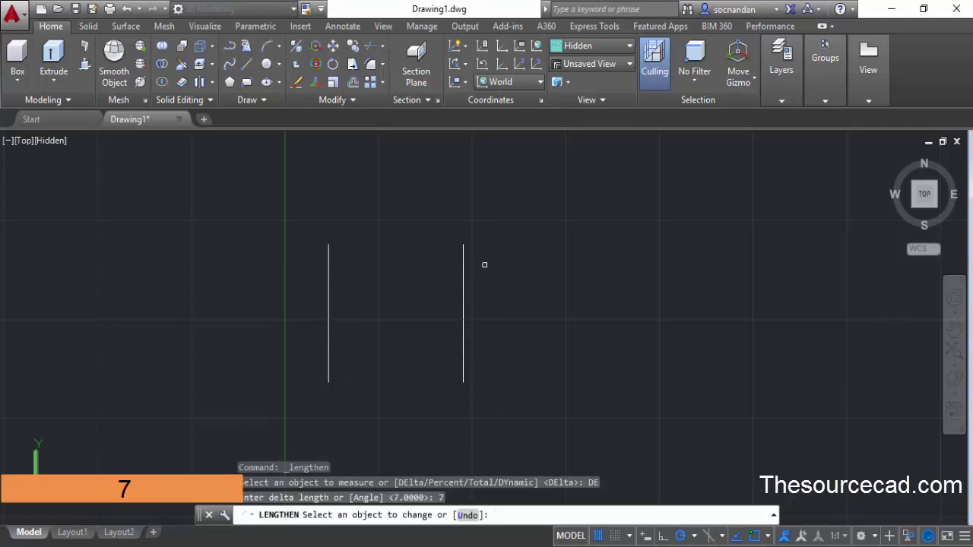
click(464, 254)
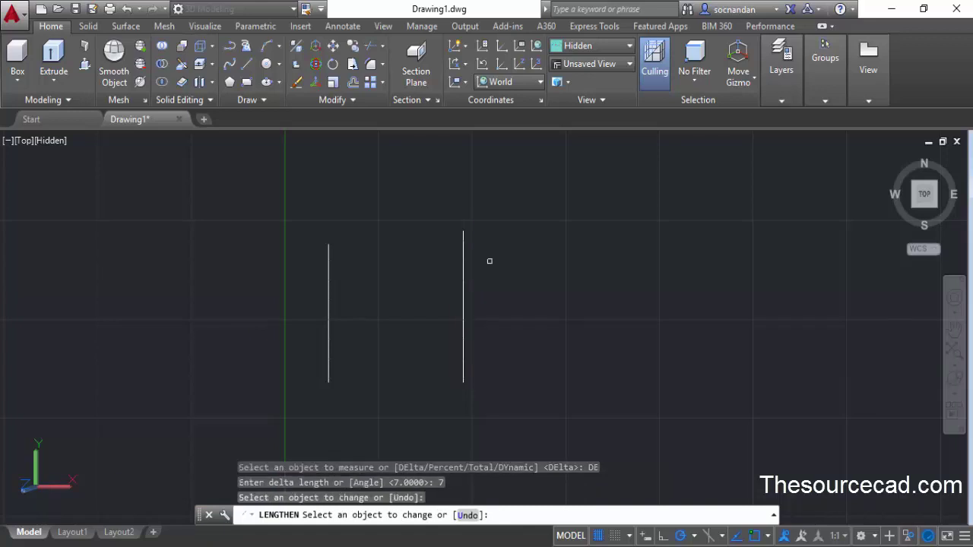
click(463, 377)
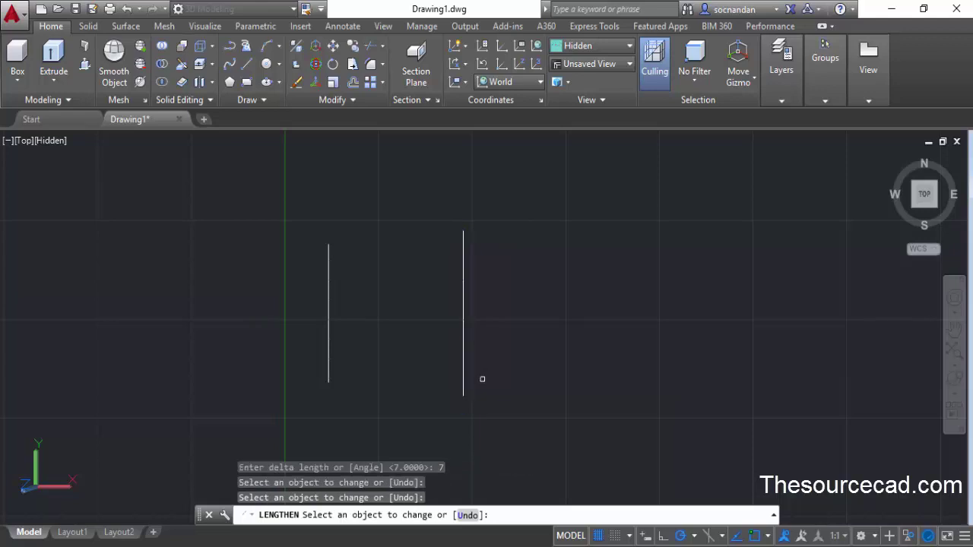
key(Return)
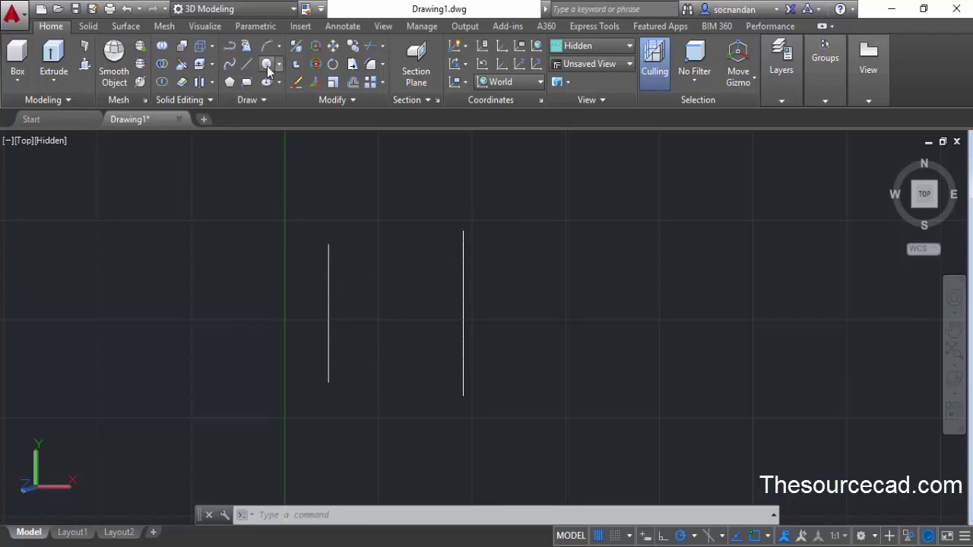
Draw a radius-12 circle centred on the left line's top end
click(268, 63)
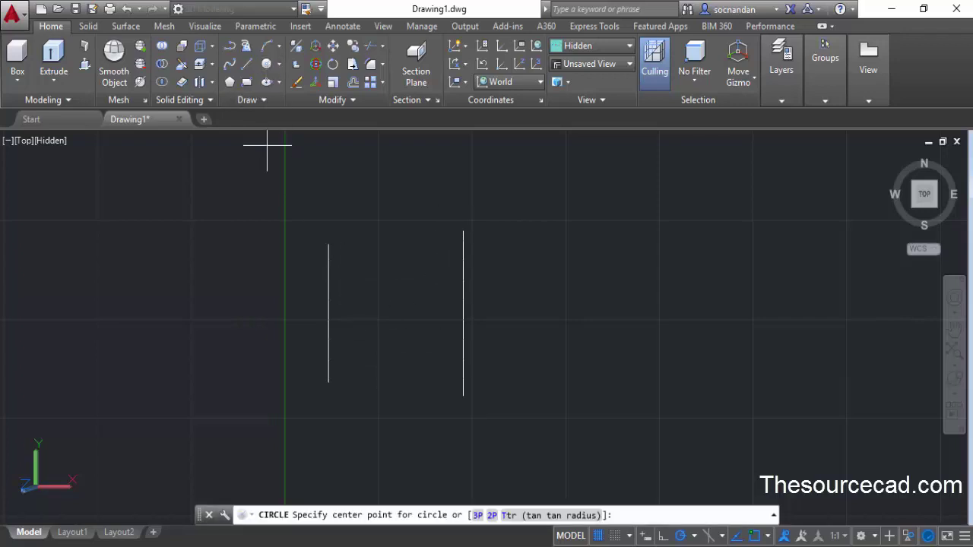
click(328, 244)
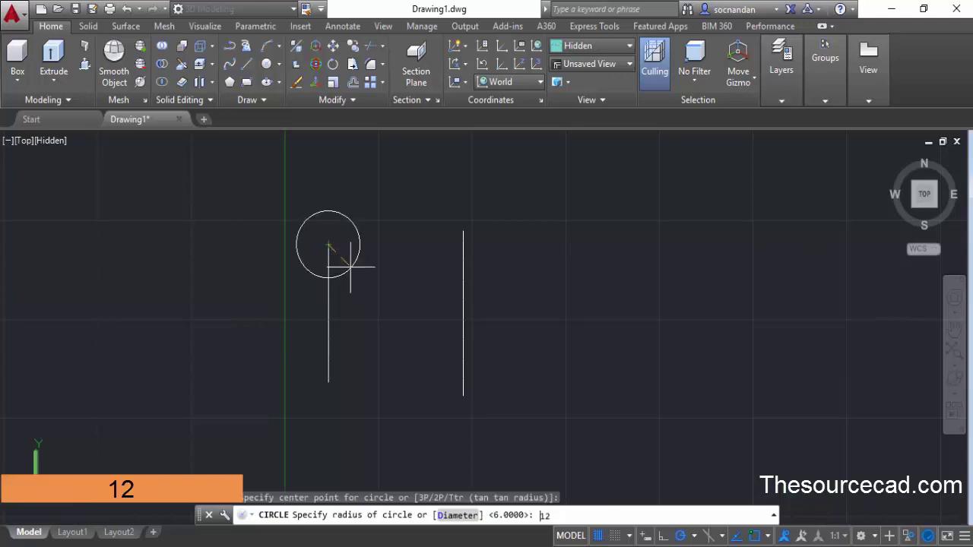
key(Return)
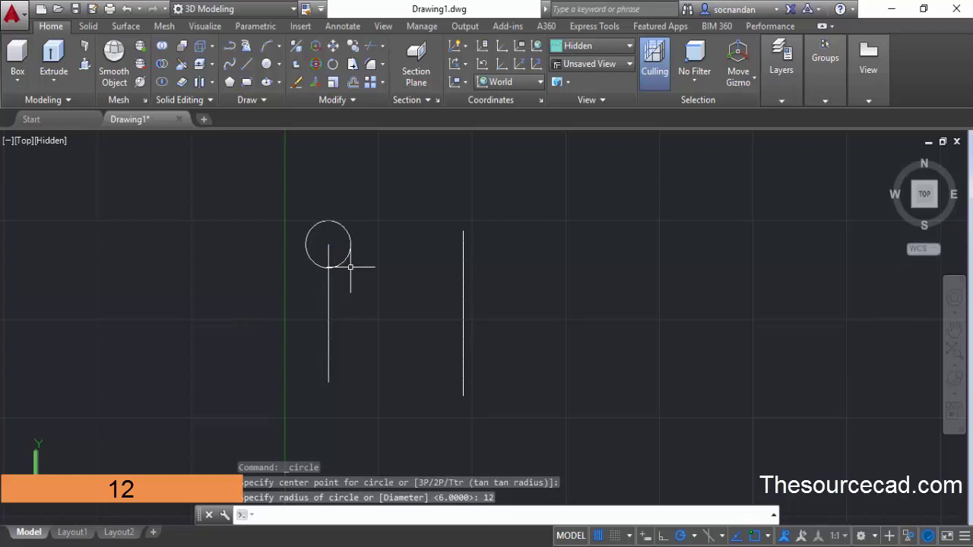
Copy the circle to the right line's top and bottom ends and the left line's bottom end
click(329, 222)
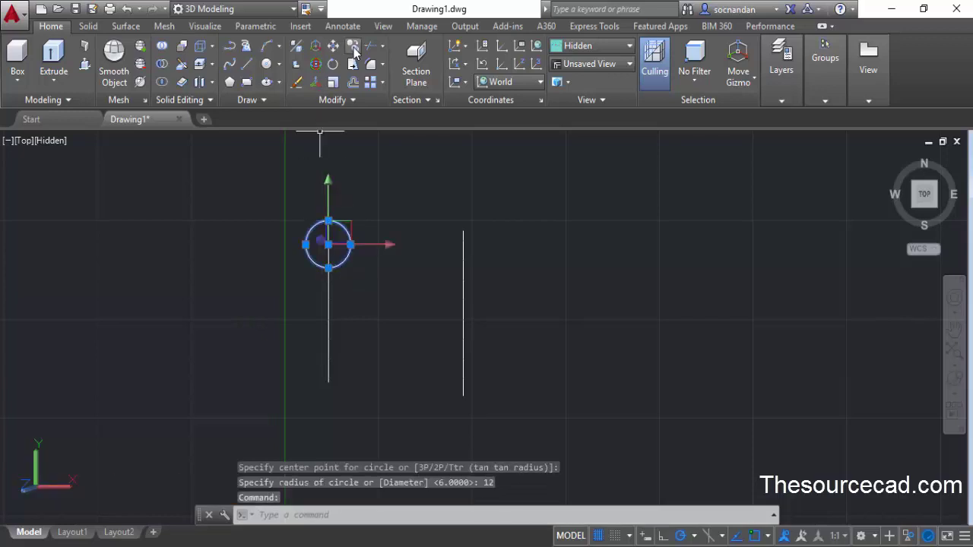
click(316, 63)
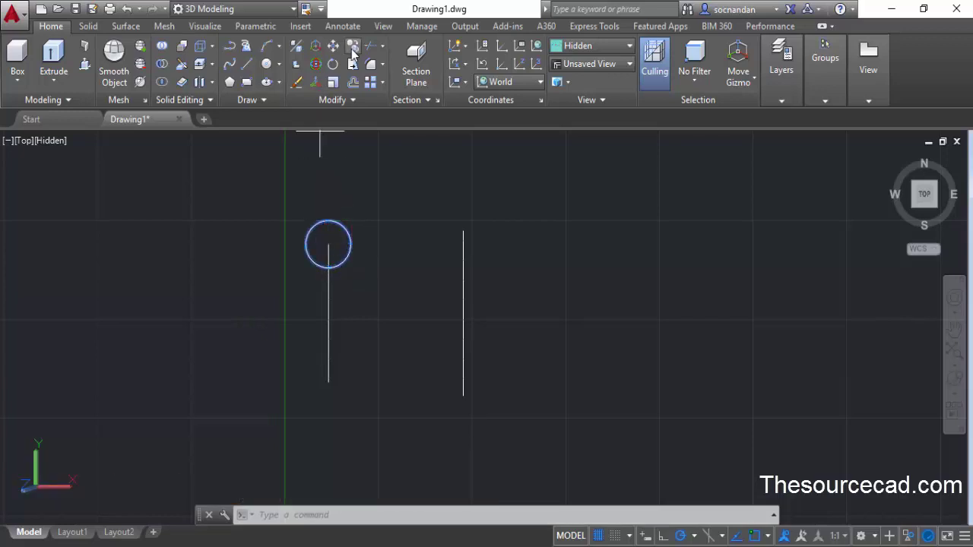
click(328, 244)
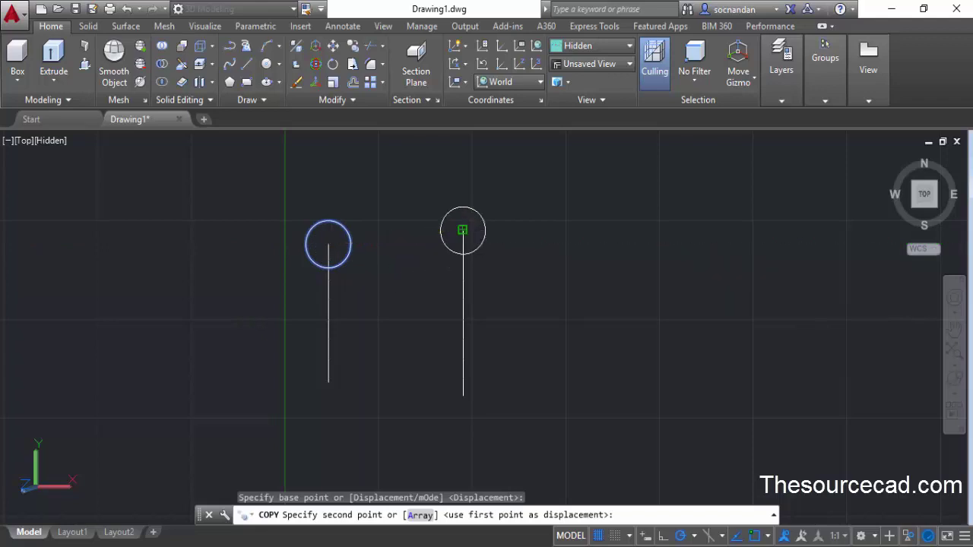
click(463, 230)
click(463, 396)
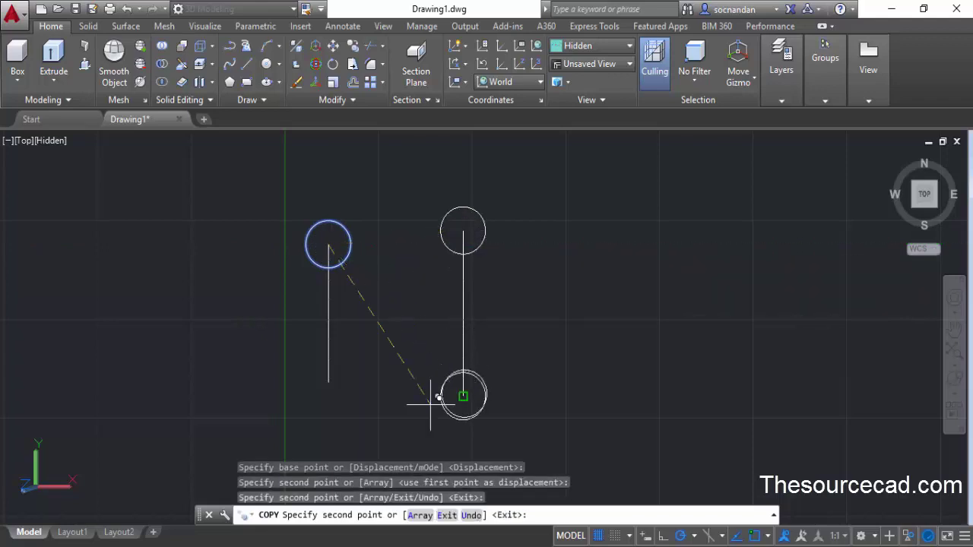
click(328, 382)
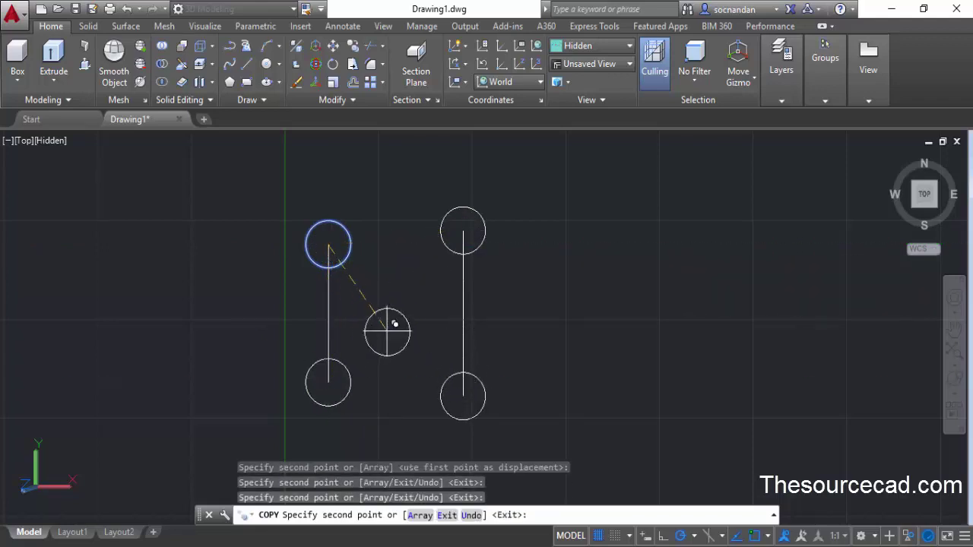
key(Return)
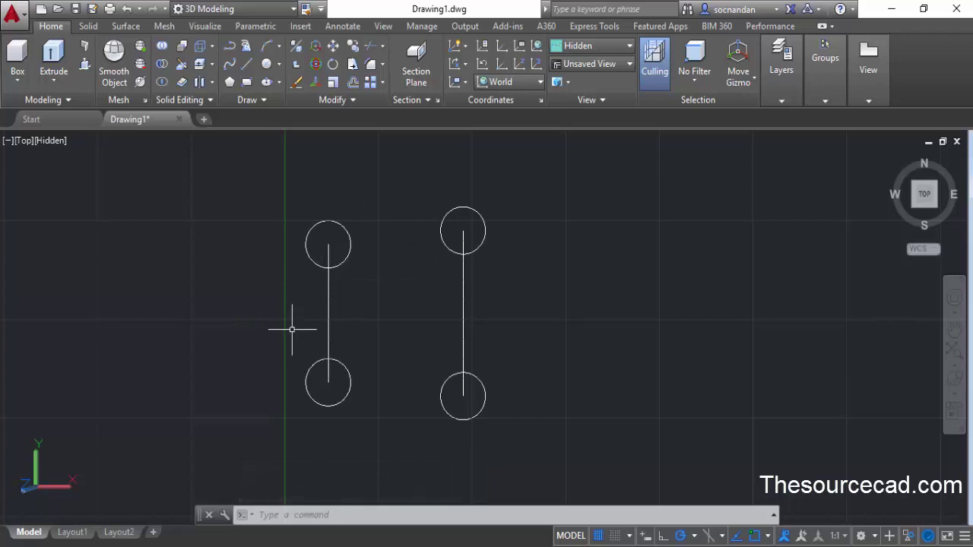
With ortho off, draw a line tangent to the top-left and top-right circles
click(245, 64)
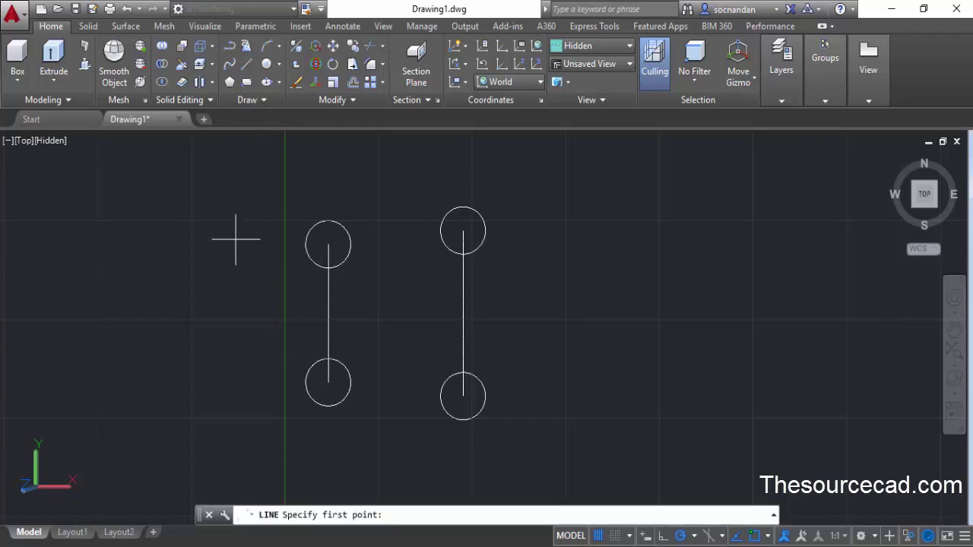
key(F8)
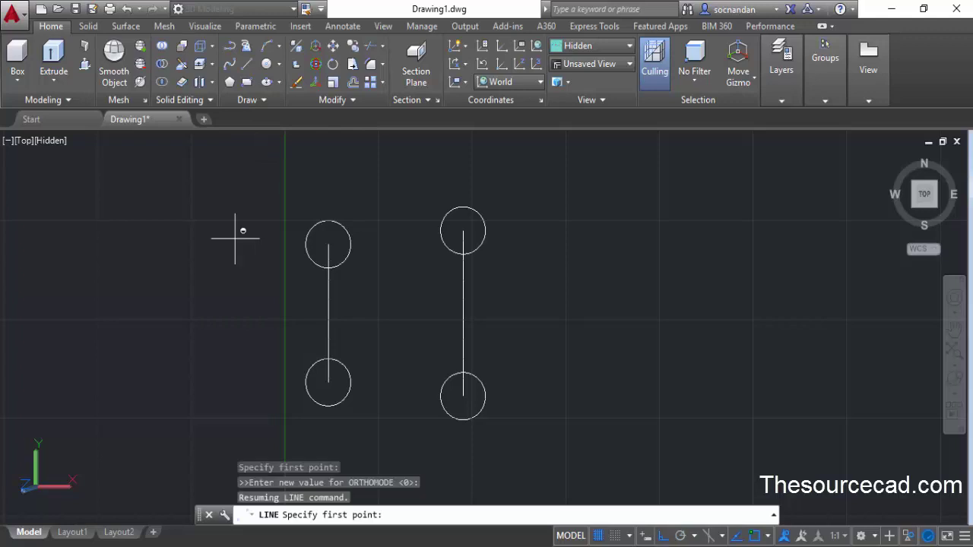
shift+right_click(235, 240)
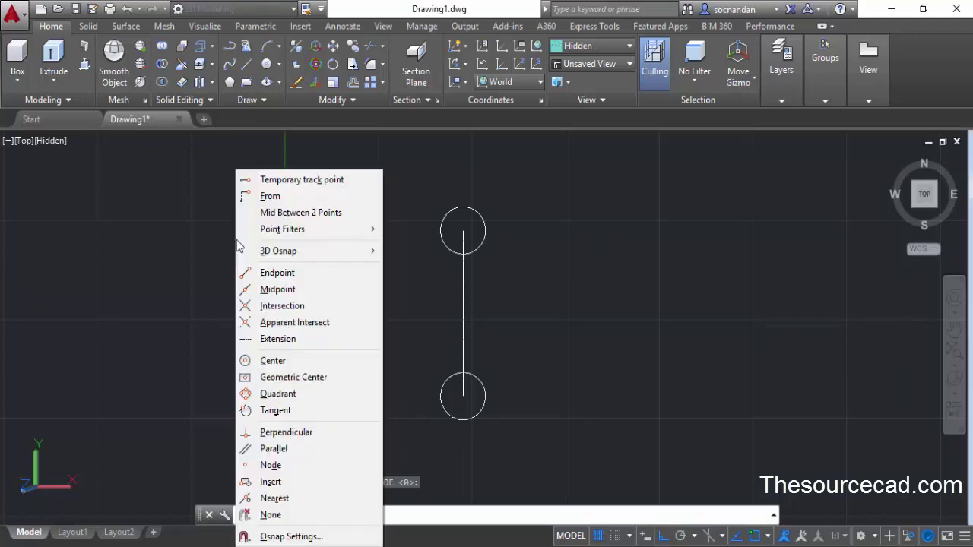
click(305, 410)
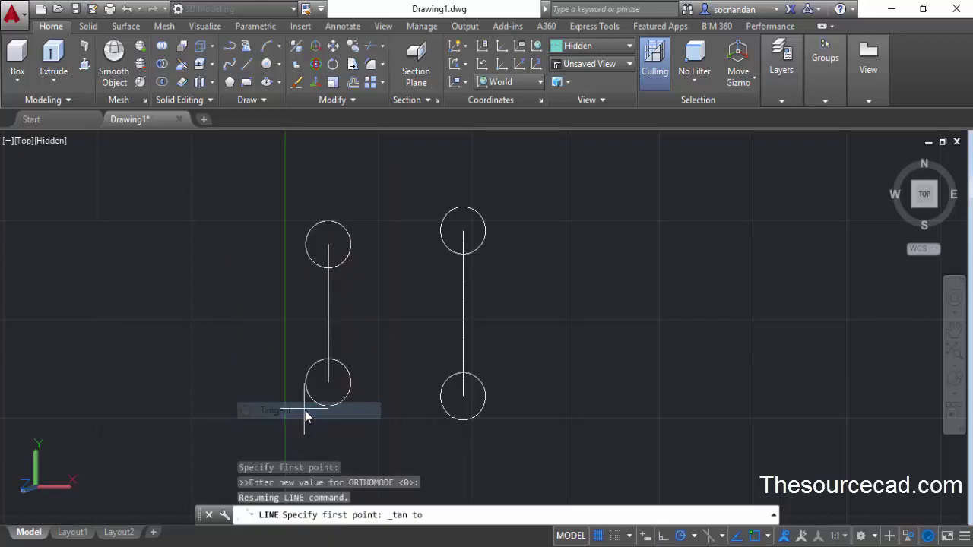
click(324, 222)
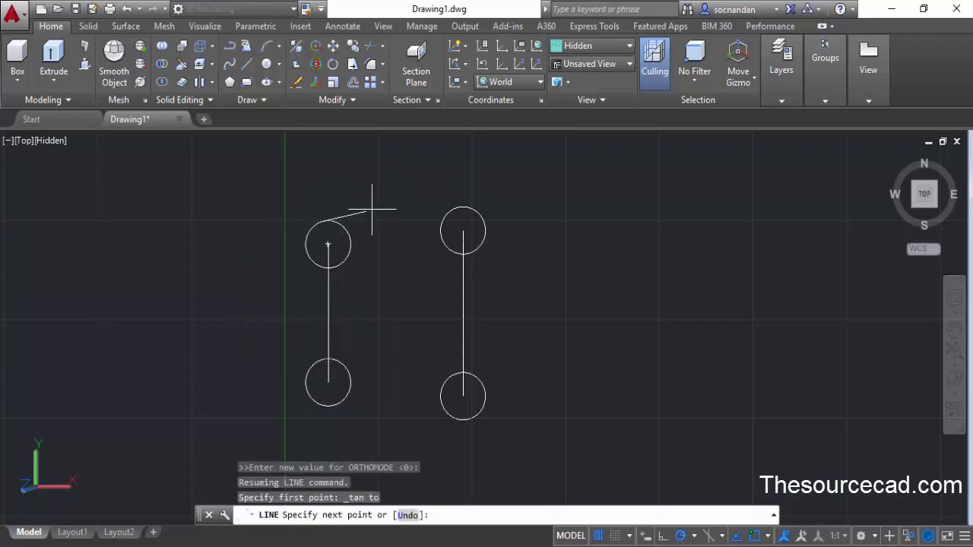
shift+right_click(428, 187)
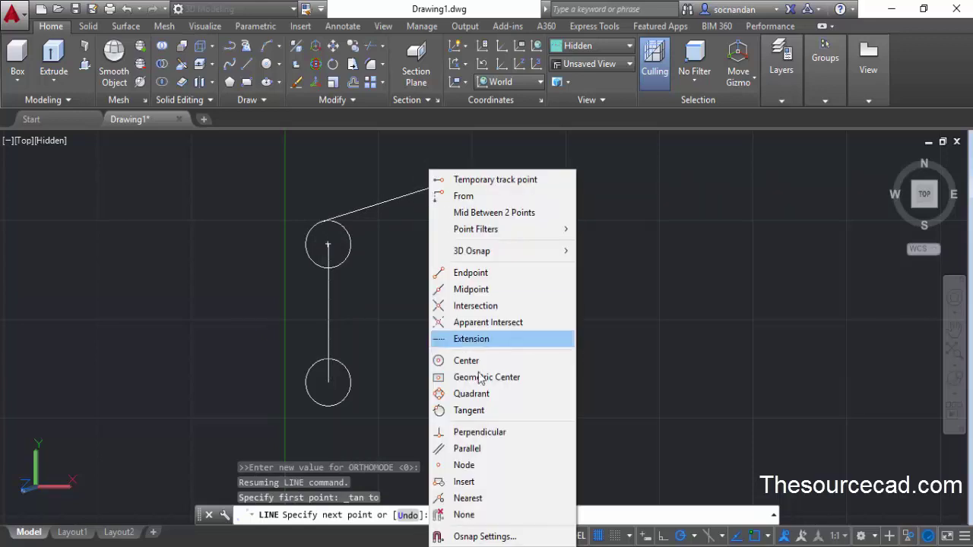
click(487, 410)
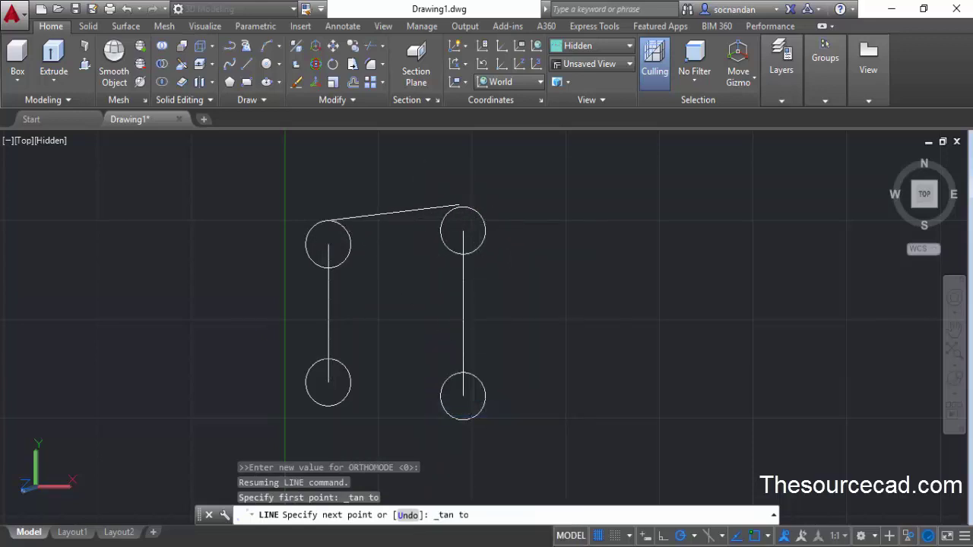
click(461, 210)
key(Return)
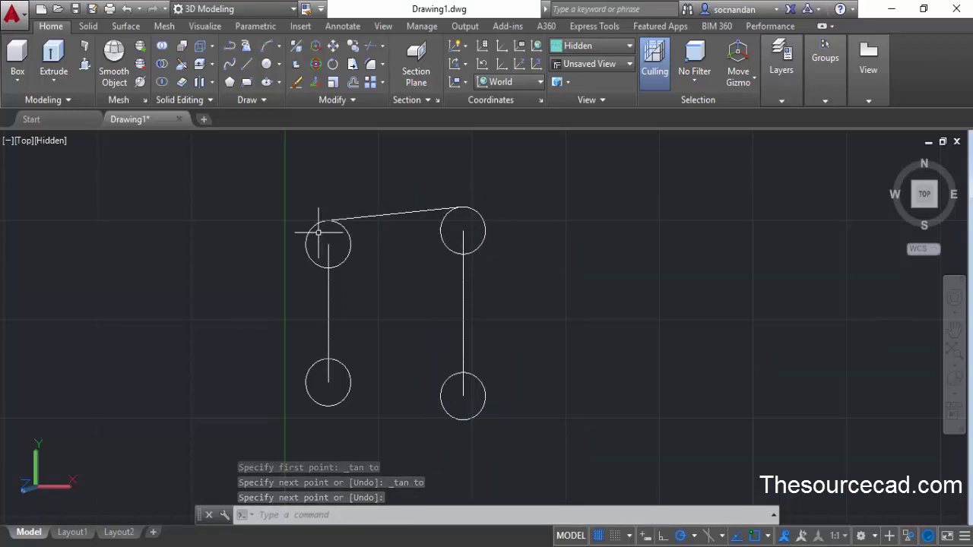
key(Return)
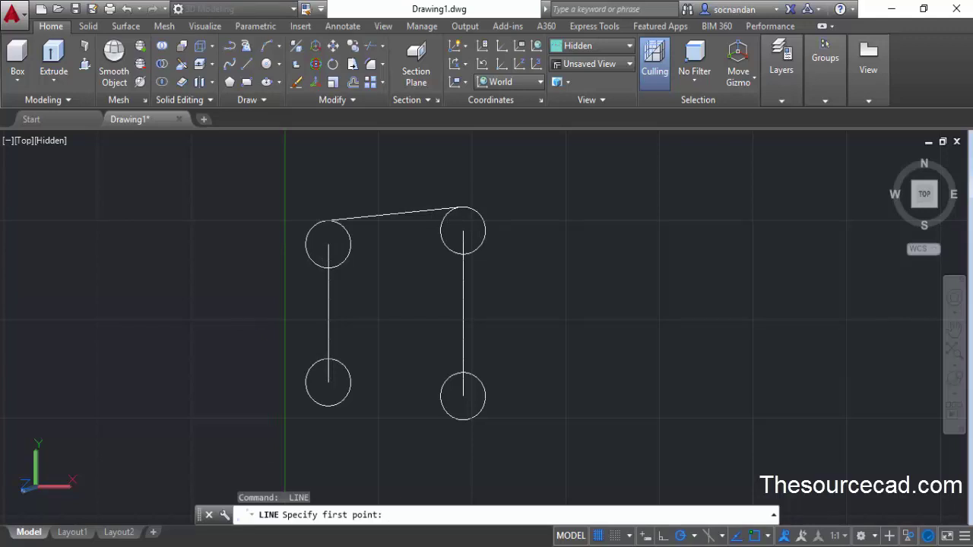
Draw a tangent line down the left side joining the top-left and bottom-left circles
shift+right_click(259, 171)
click(321, 409)
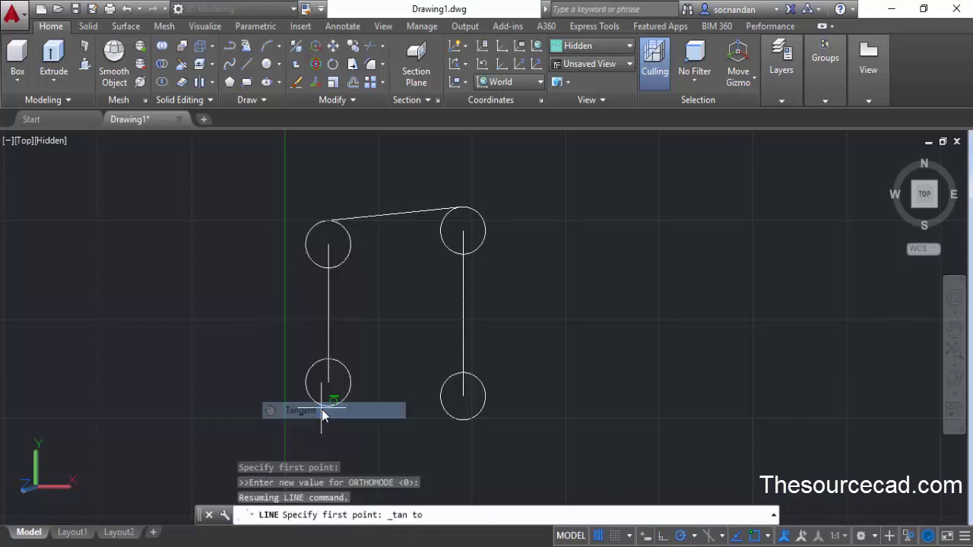
click(304, 243)
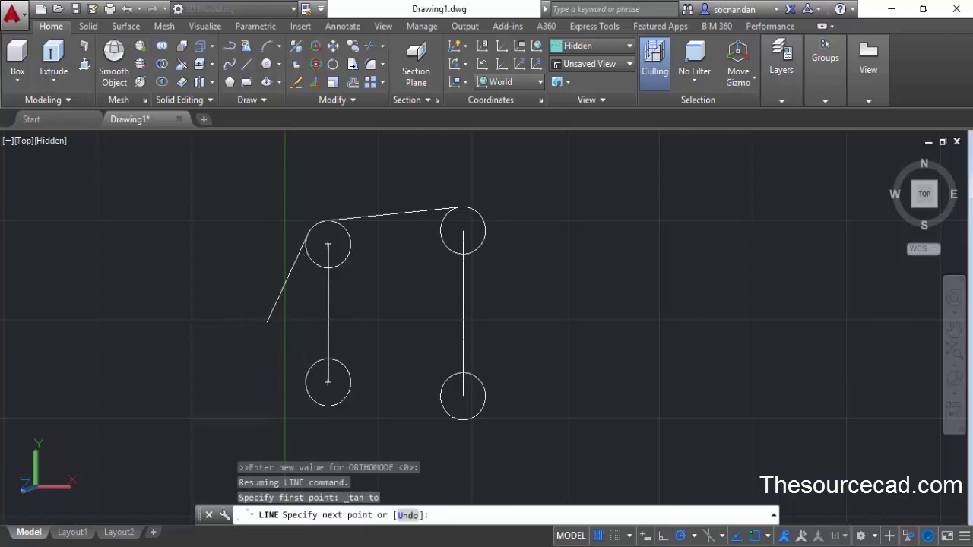
shift+right_click(266, 322)
click(320, 411)
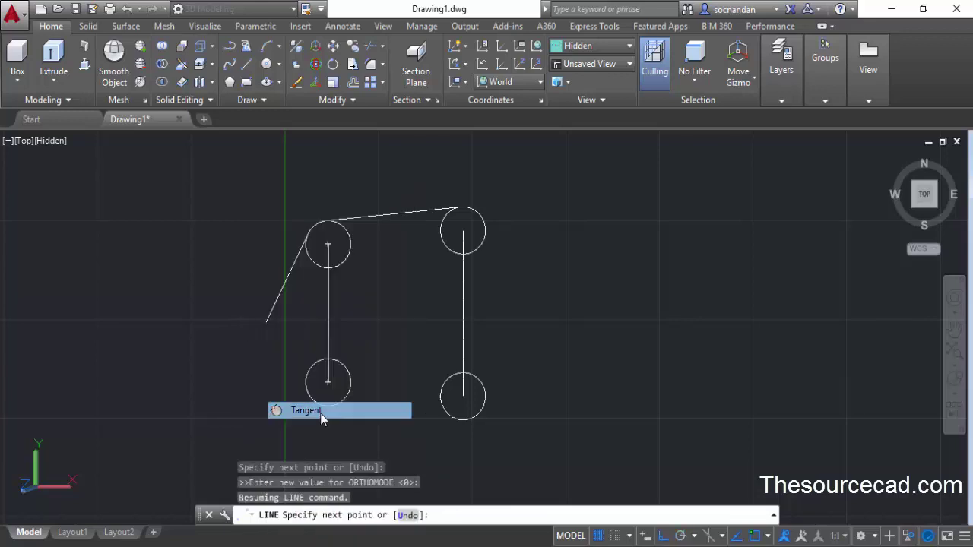
click(304, 383)
key(Return)
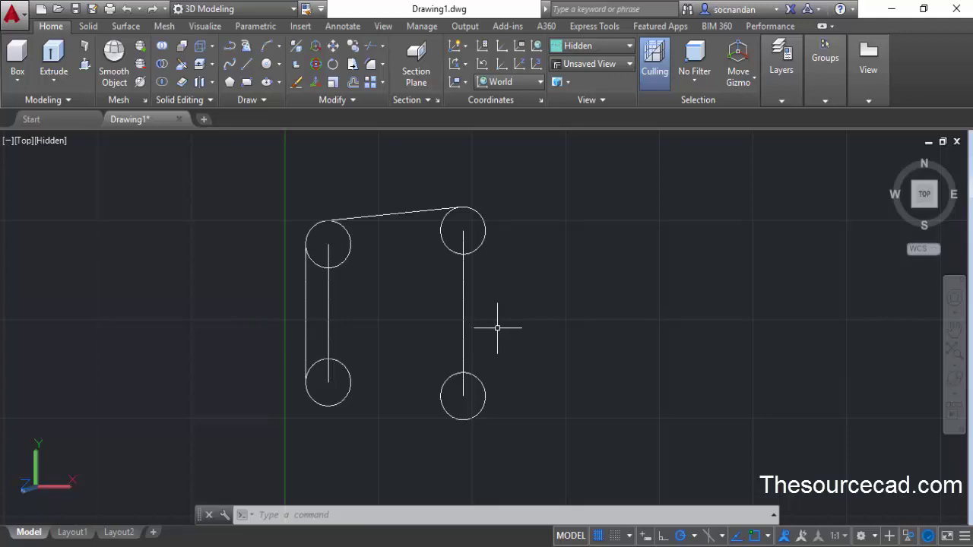
Mirror the top tangent line about the axis through the lines' midpoints, keeping the original
click(340, 100)
click(369, 119)
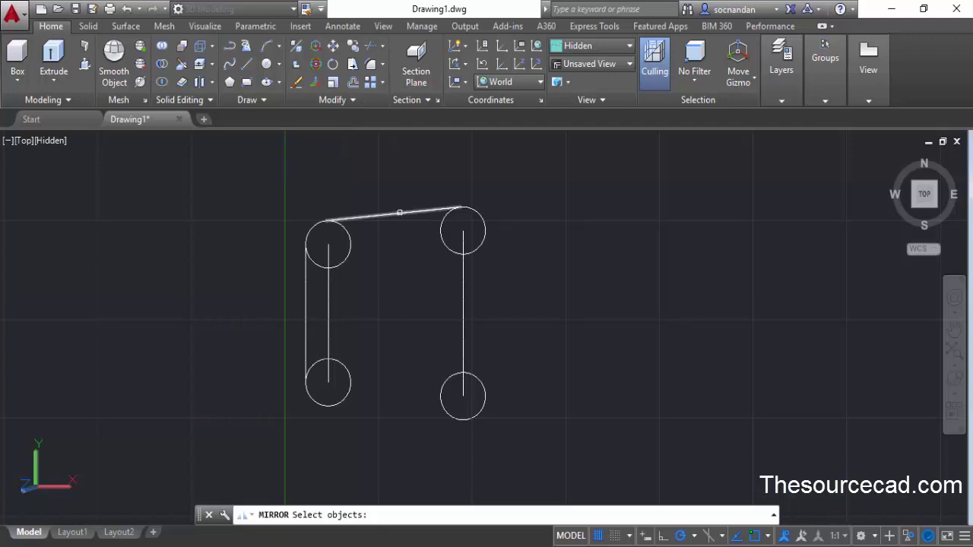
click(400, 213)
key(Return)
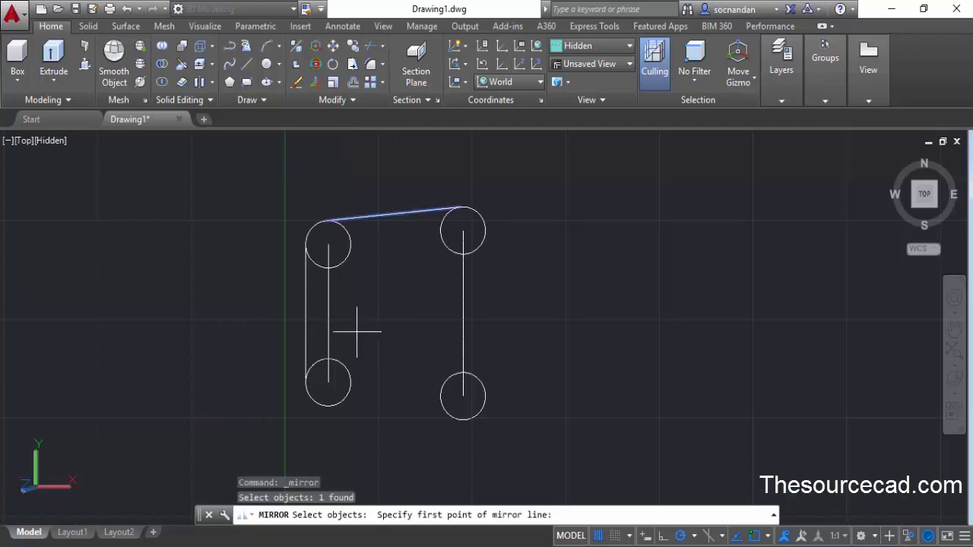
click(327, 313)
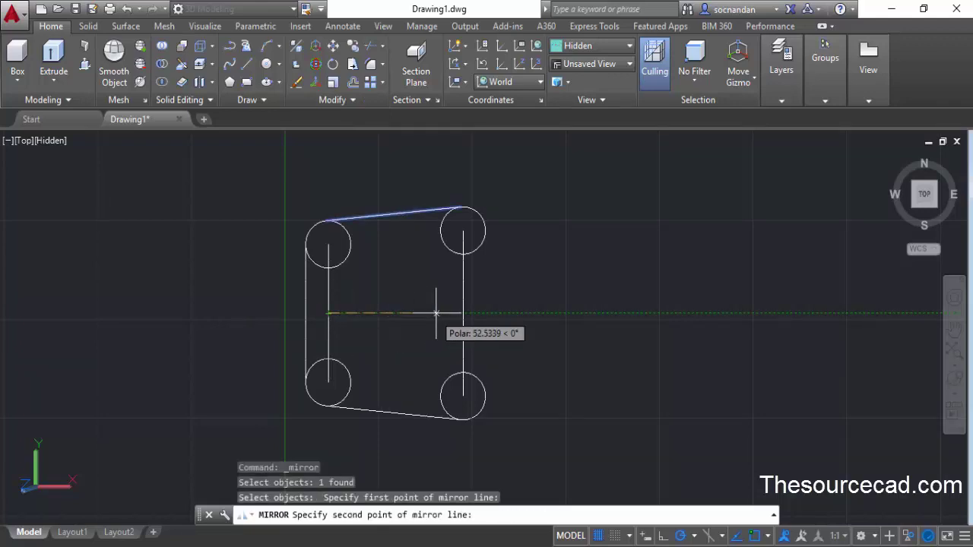
click(463, 313)
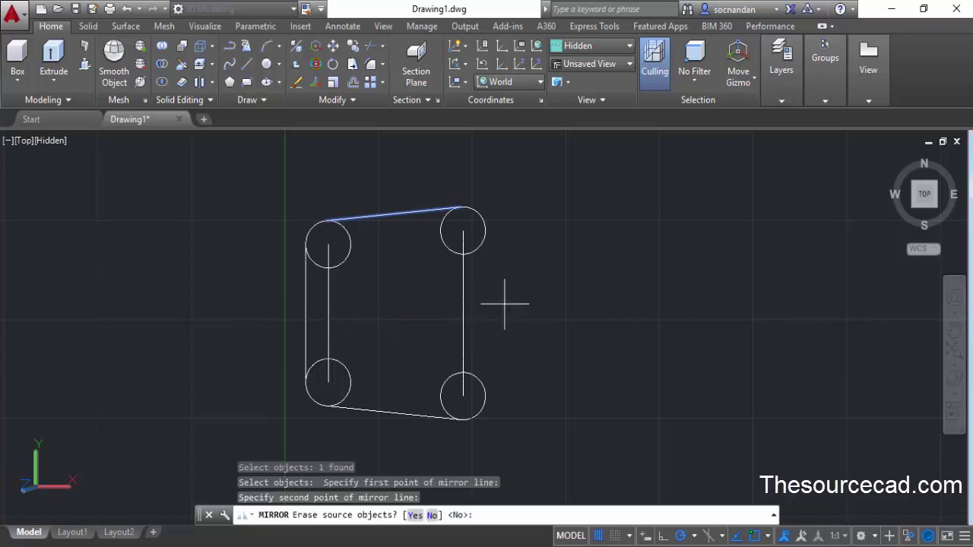
key(Return)
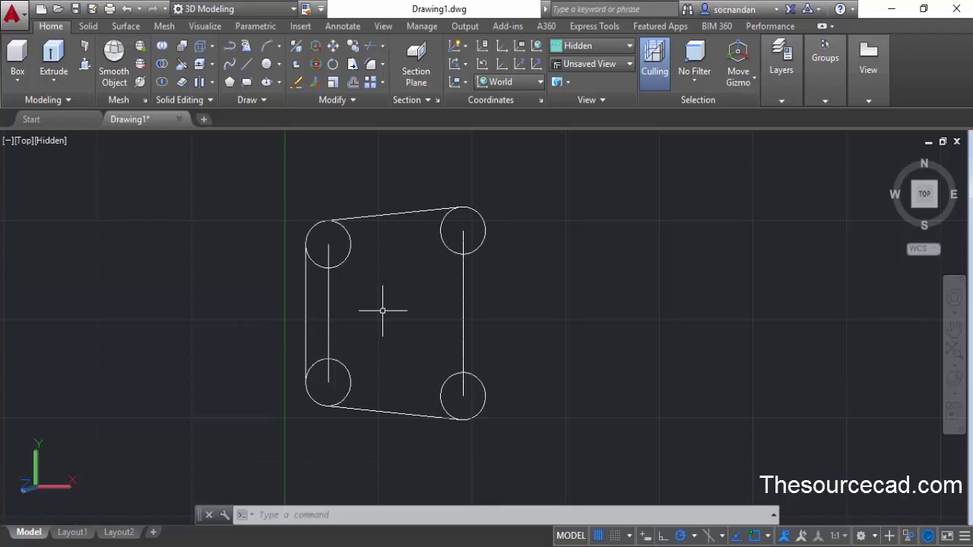
Draw a tangent line down the right side joining the top-right and bottom-right circles
click(246, 65)
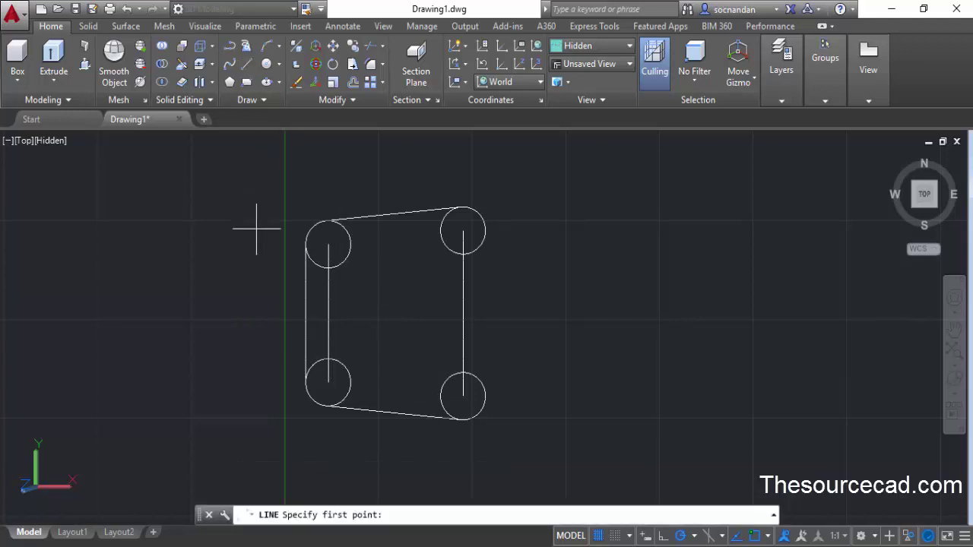
shift+right_click(252, 199)
click(323, 411)
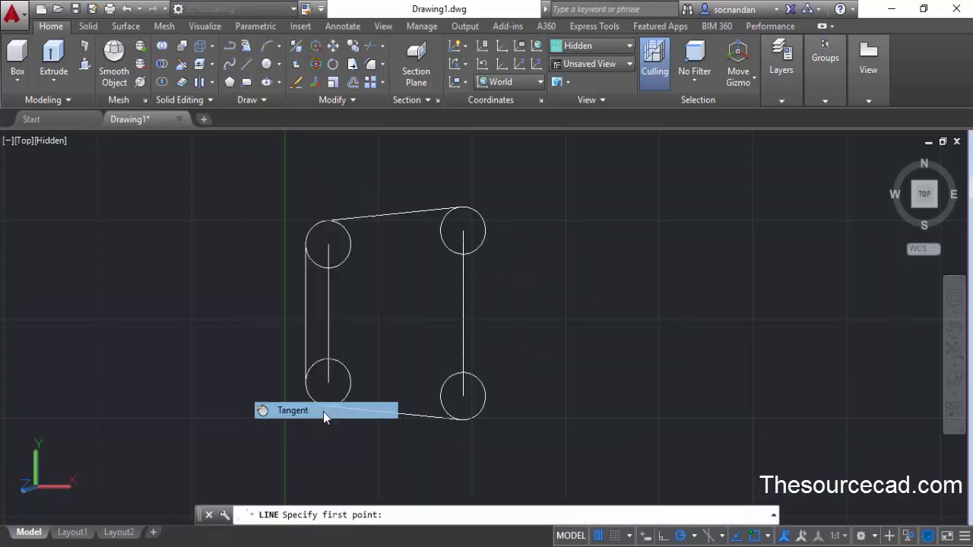
click(486, 231)
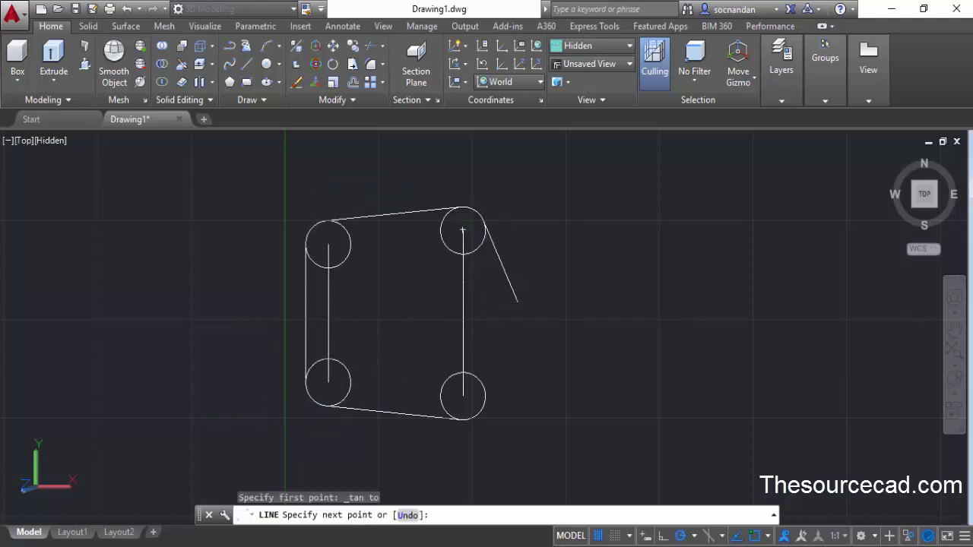
shift+right_click(518, 301)
click(559, 411)
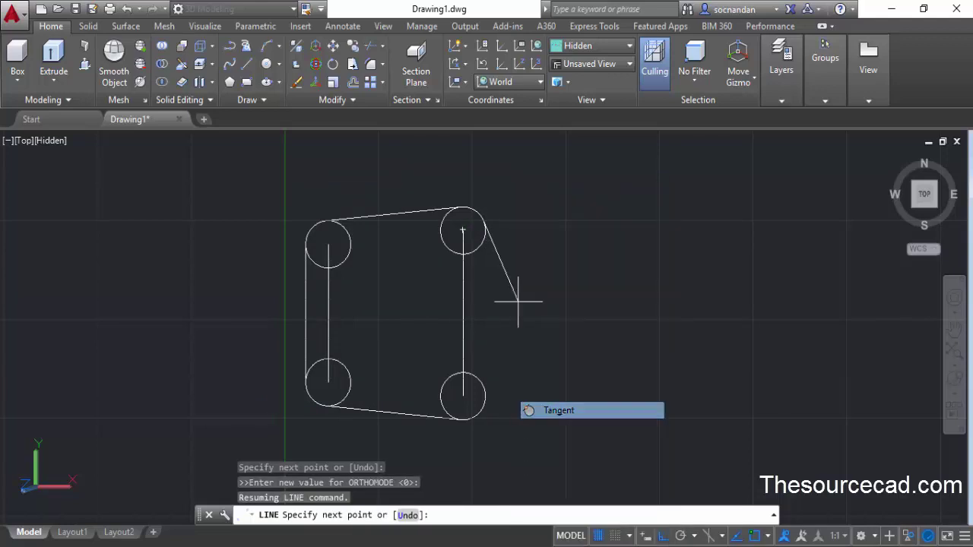
click(483, 393)
key(Return)
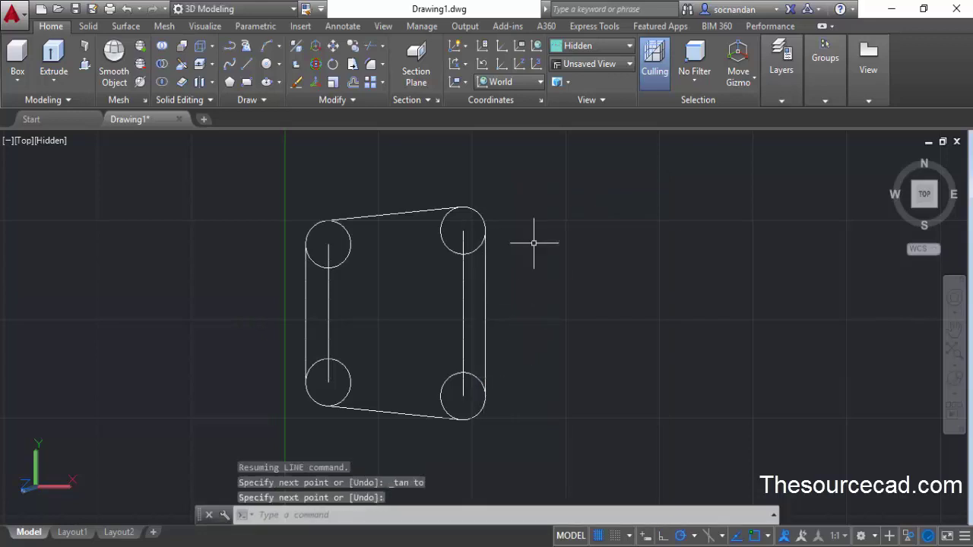
click(471, 295)
Erase both vertical construction lines and trim the circles' inner arcs, leaving rounded corners
click(326, 313)
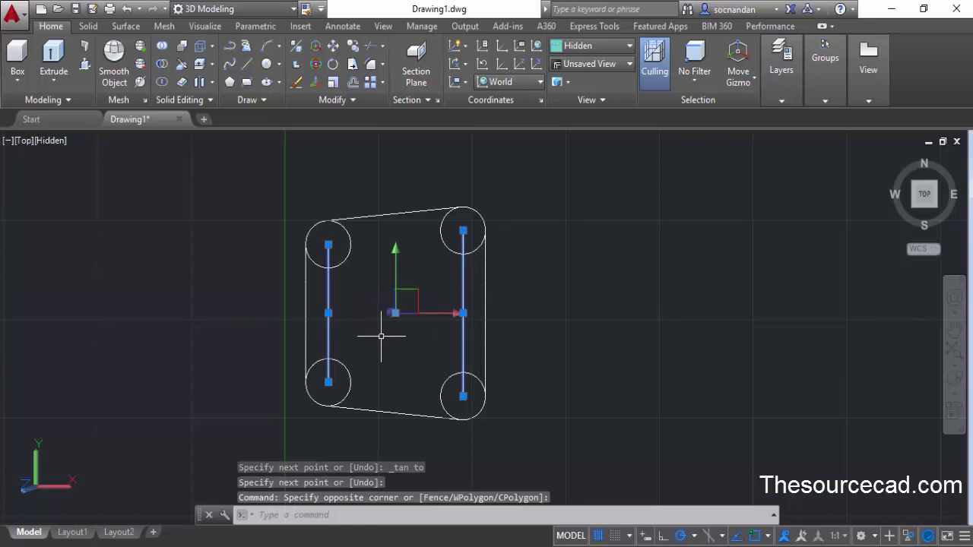
key(Delete)
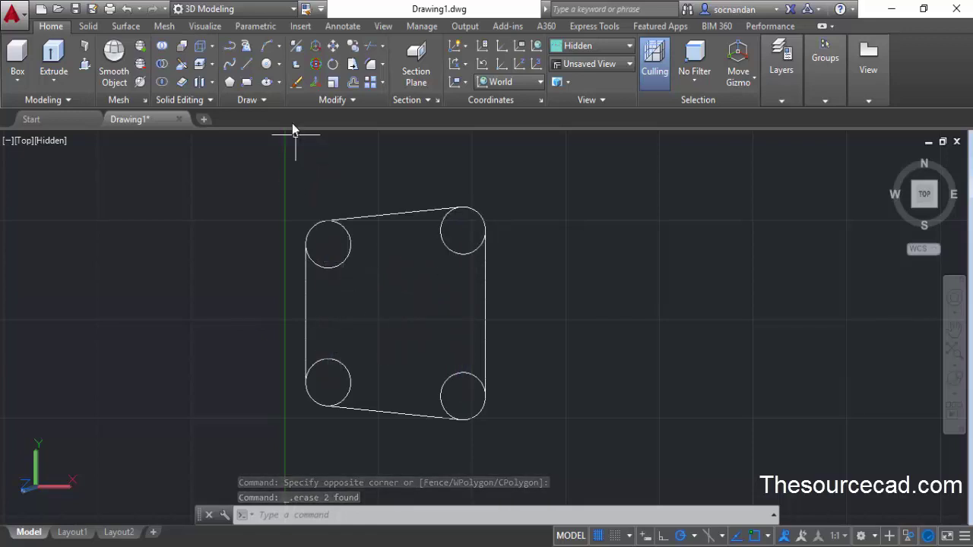
click(370, 48)
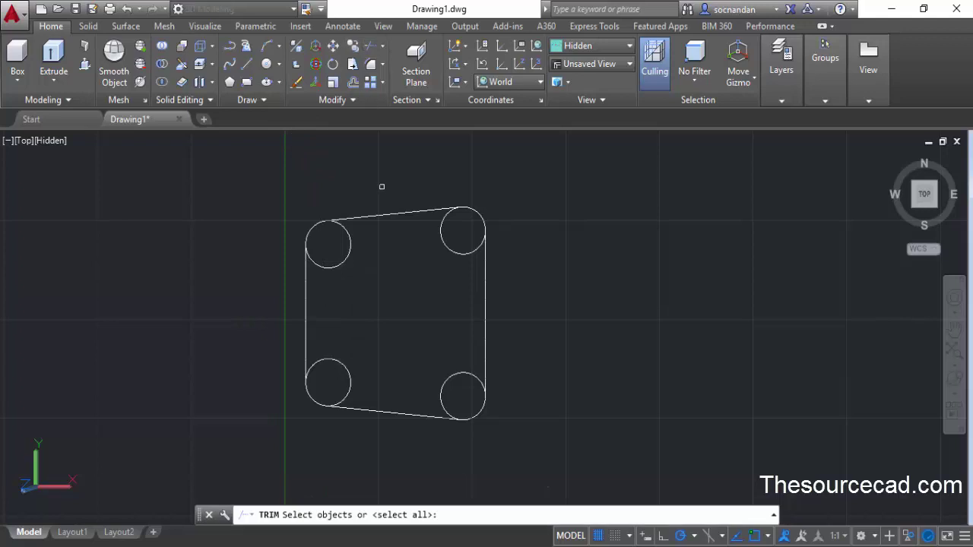
key(Return)
click(458, 394)
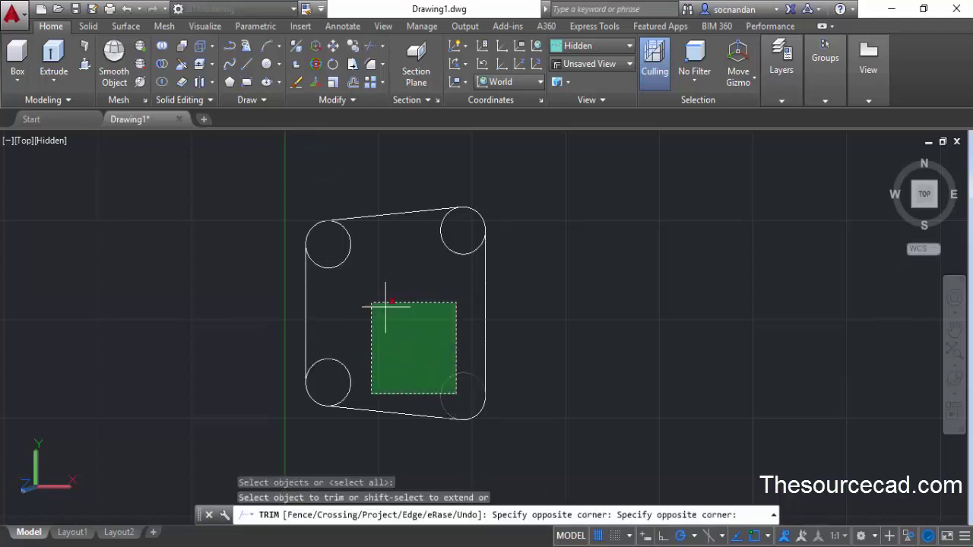
click(329, 238)
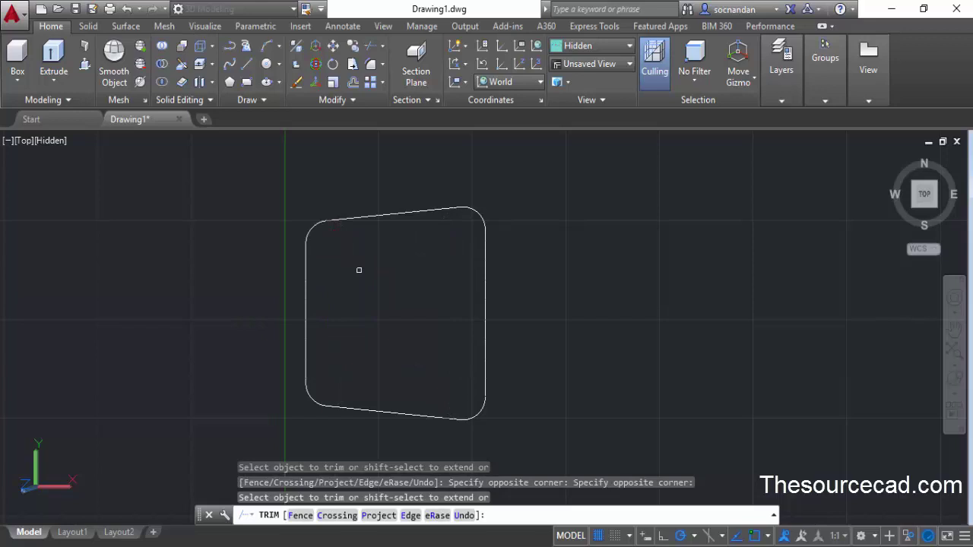
key(Escape)
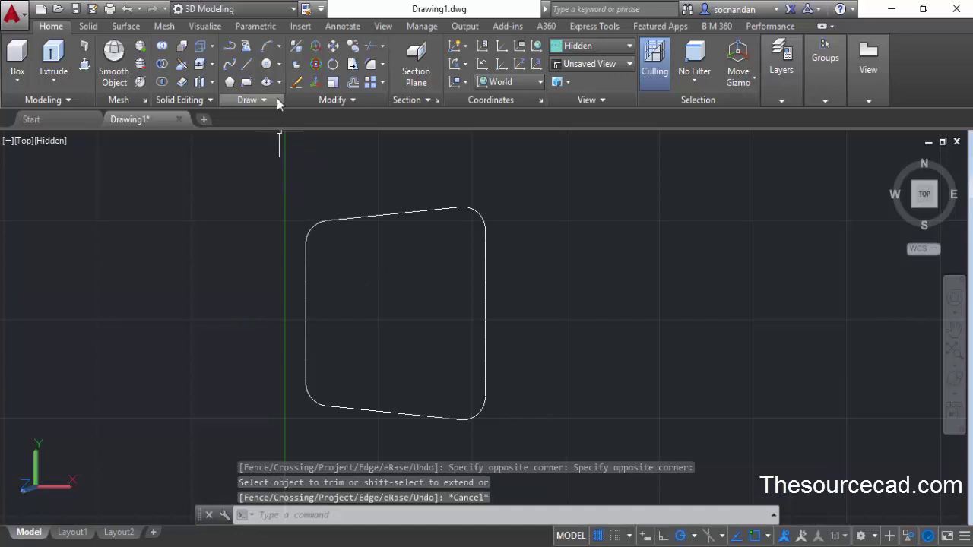
Draw a radius-6 hole at the top-left corner's arc centre
click(267, 64)
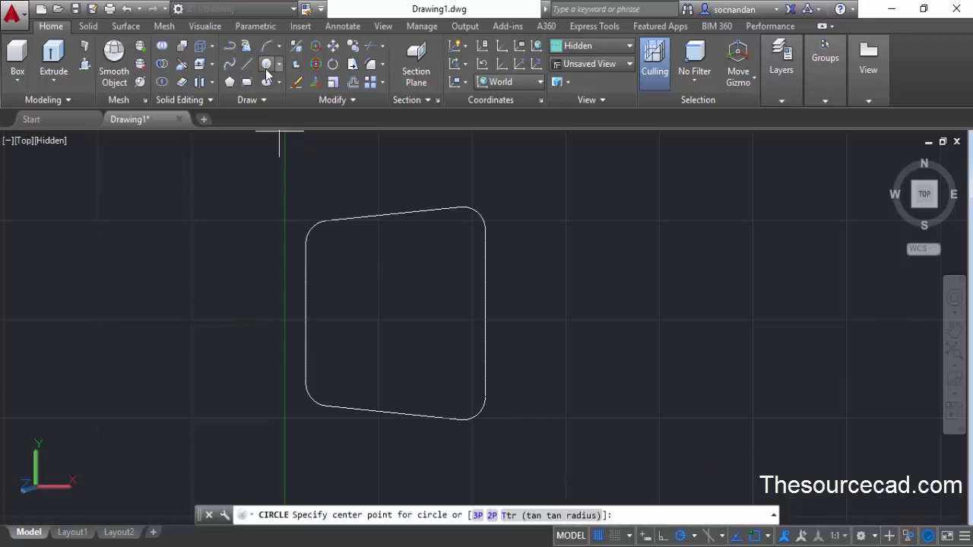
click(327, 244)
text(6)
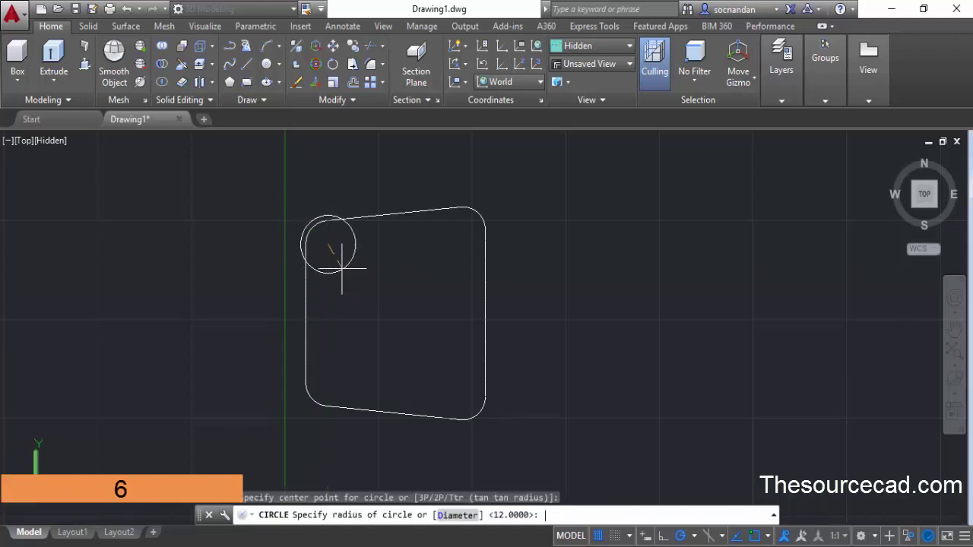
key(Return)
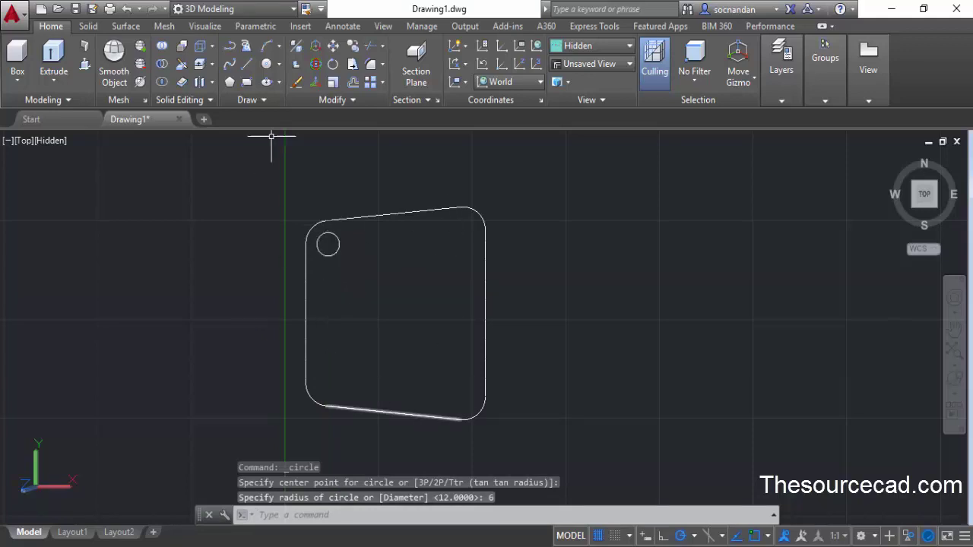
Copy the hole to the top-right, lower-right and lower-left corner centres
click(333, 64)
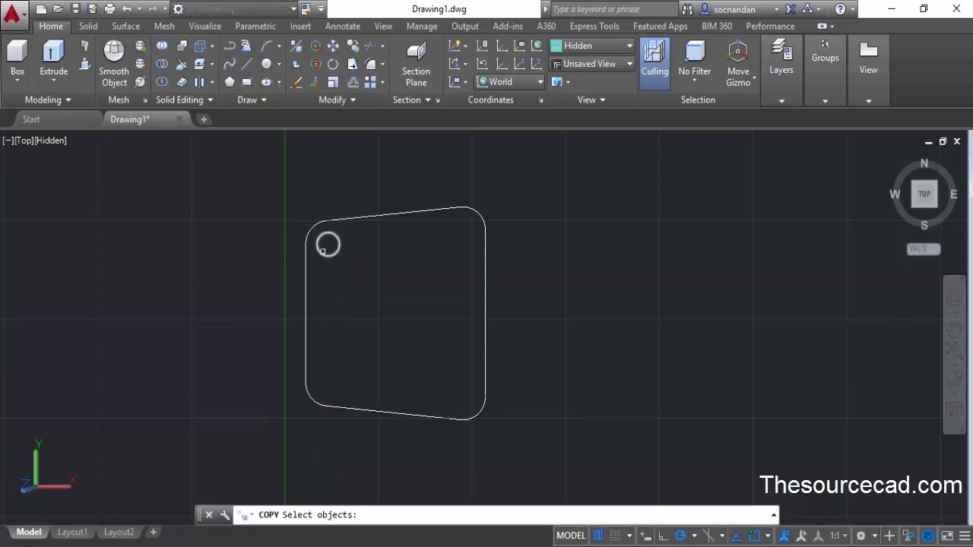
click(329, 256)
key(Return)
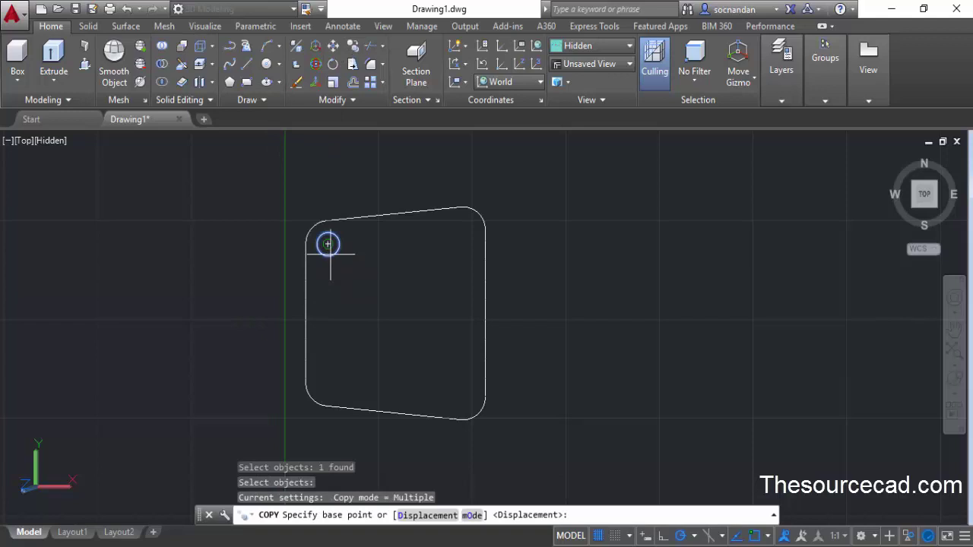
click(327, 244)
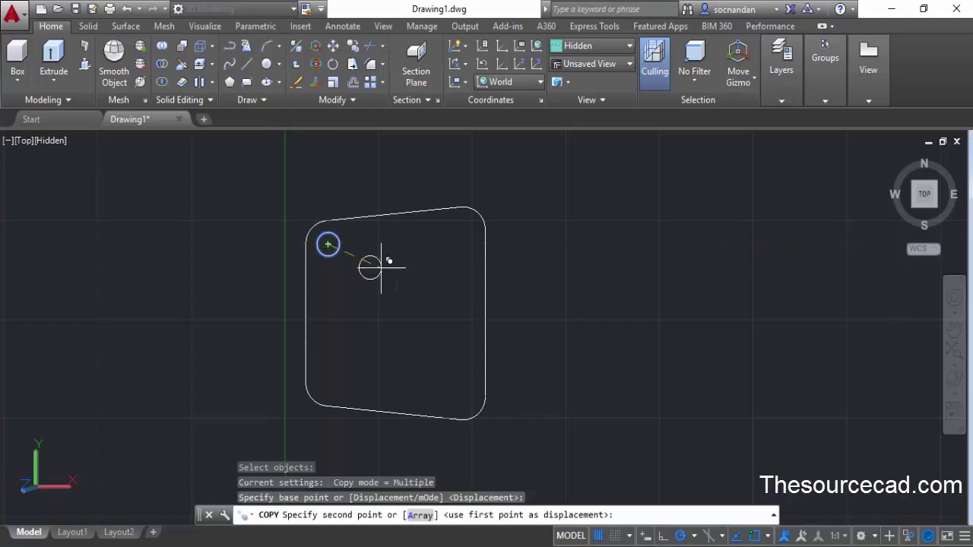
click(462, 230)
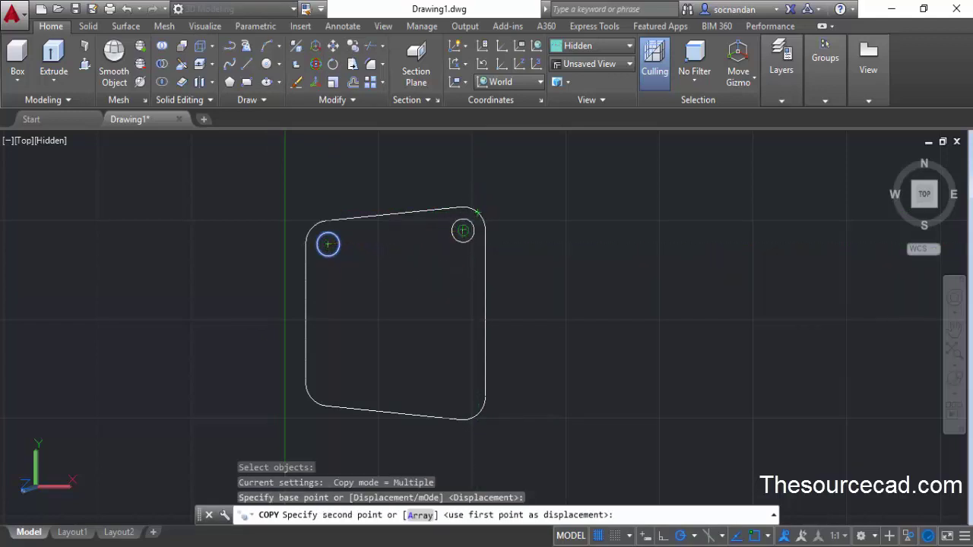
click(461, 396)
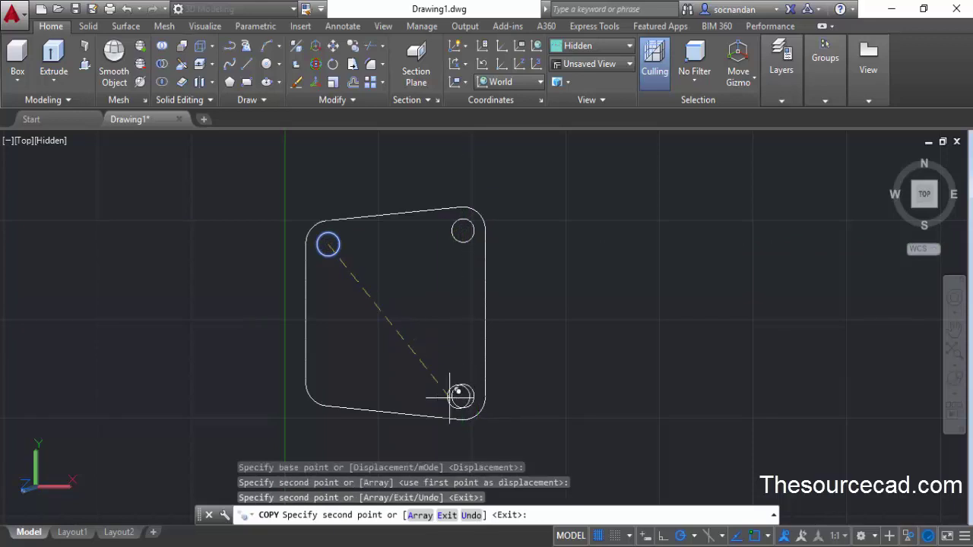
click(328, 381)
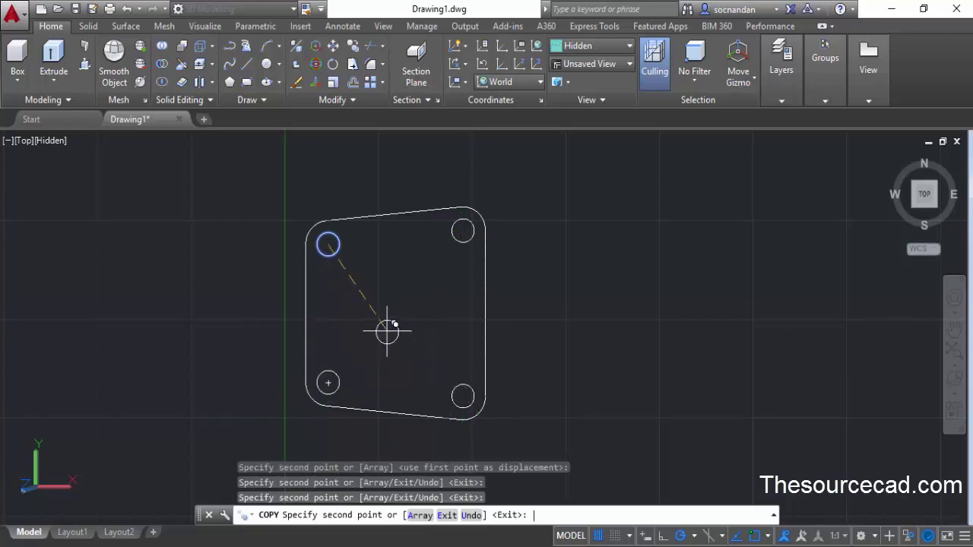
key(Return)
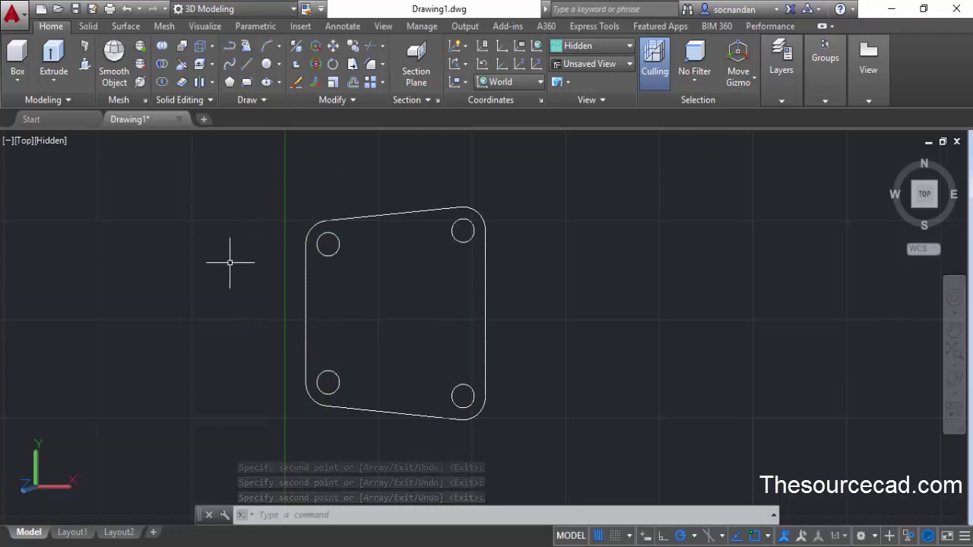
Draw an L-shaped helper line 28 left from the top-right hole, then down to mid-plate
click(248, 65)
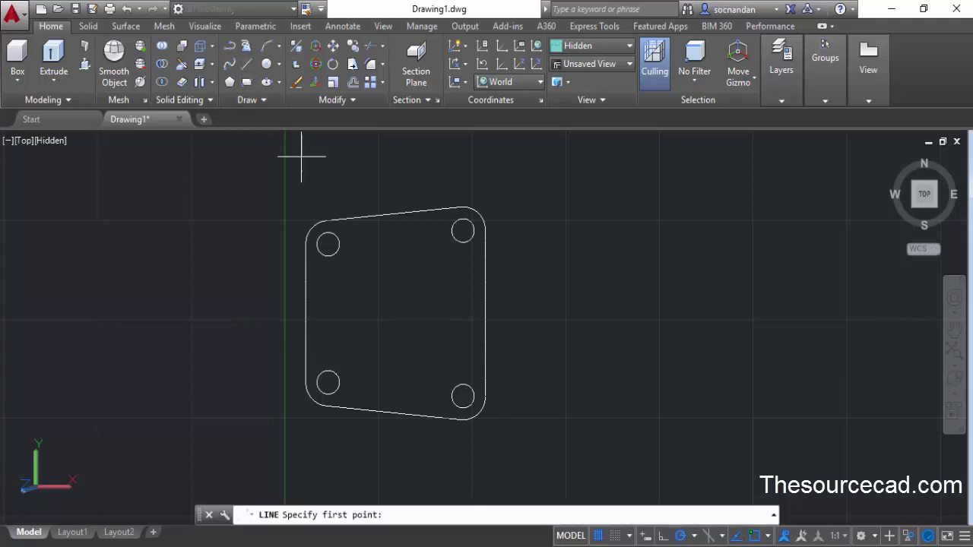
click(462, 230)
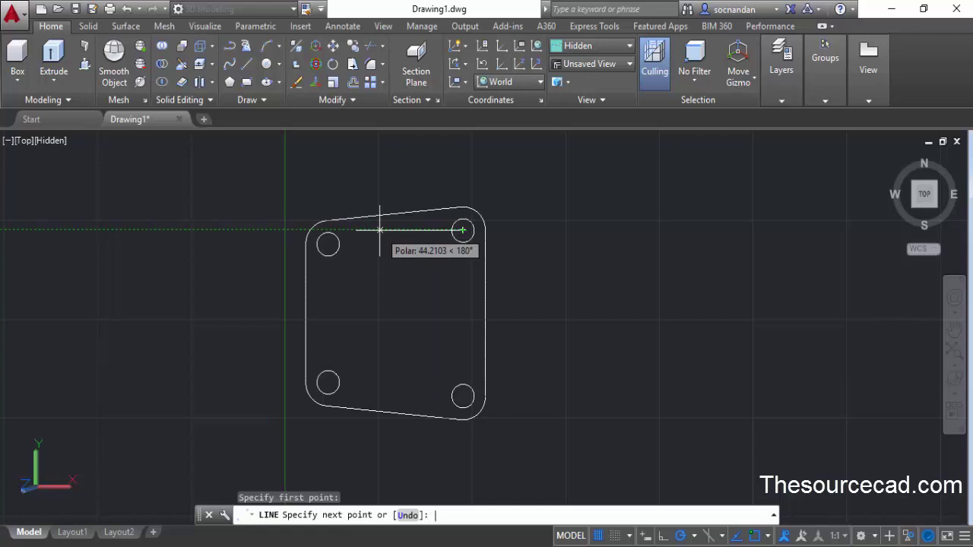
text(28)
key(Return)
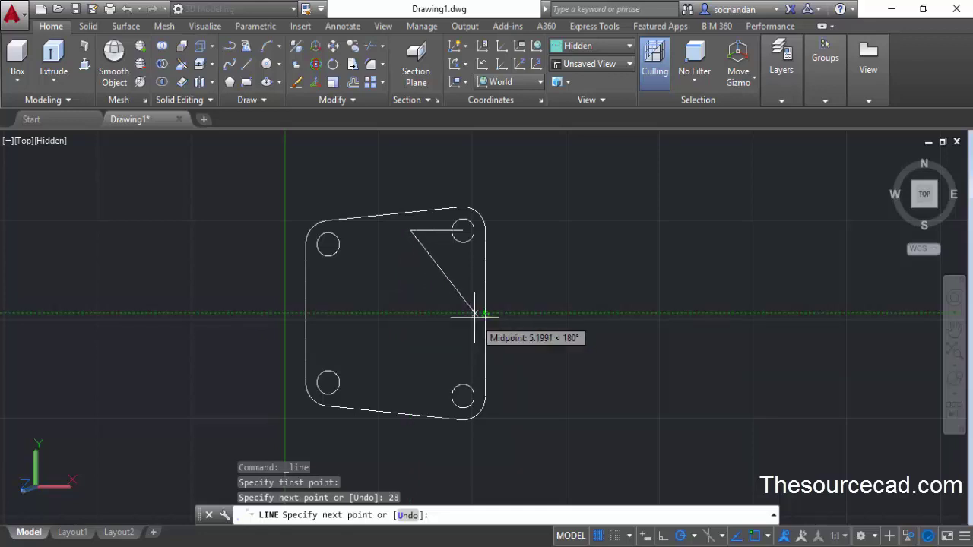
click(411, 311)
key(Return)
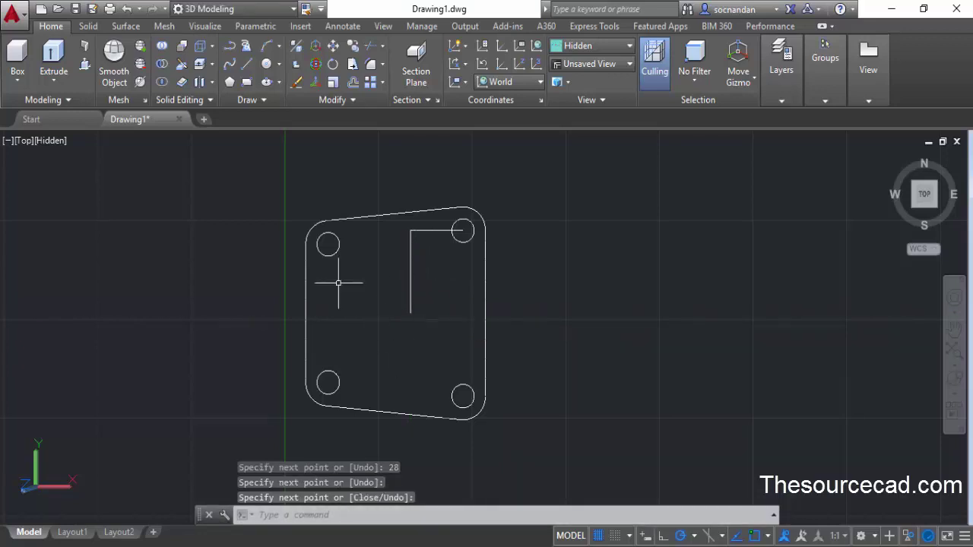
Draw concentric circles of diameter 58 and 70 at the helper line's lower end
click(266, 63)
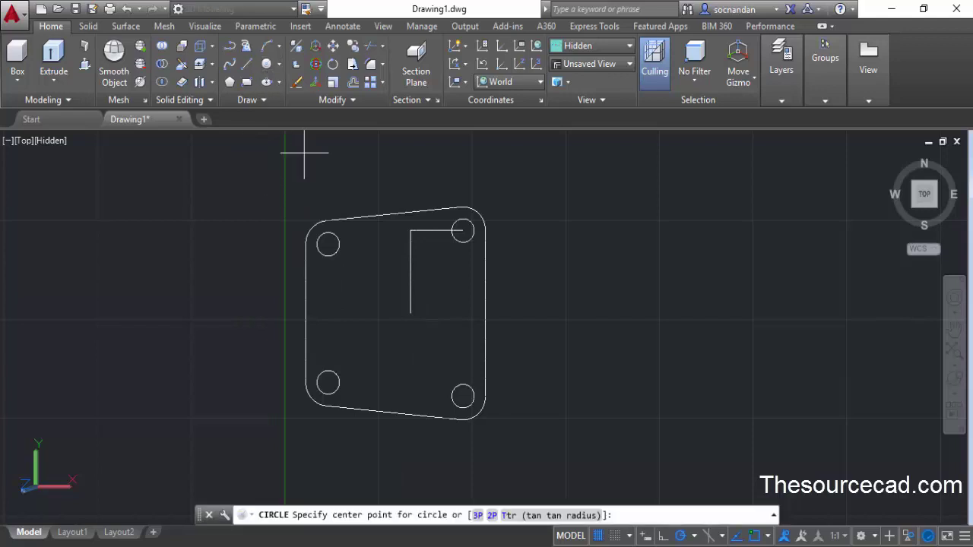
click(410, 313)
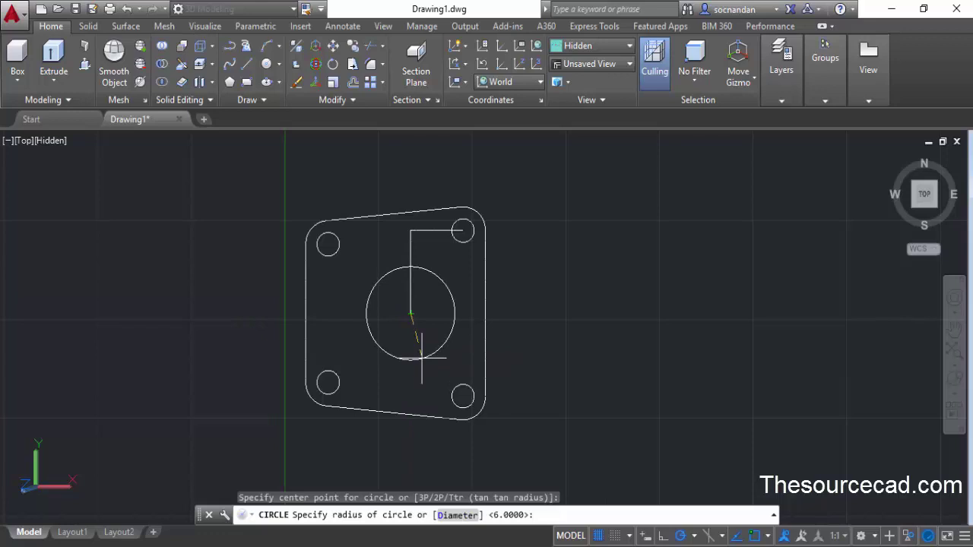
text(d)
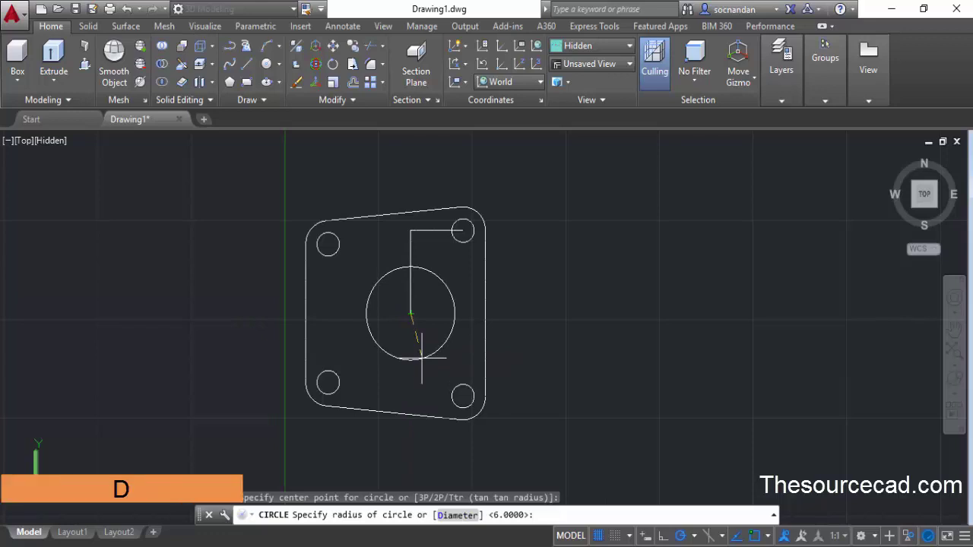
key(Return)
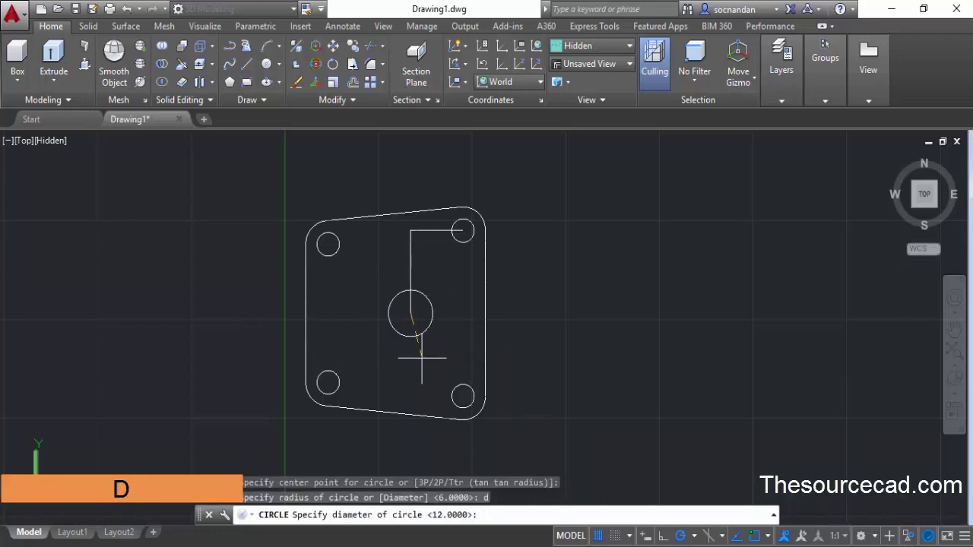
text(58)
key(Return)
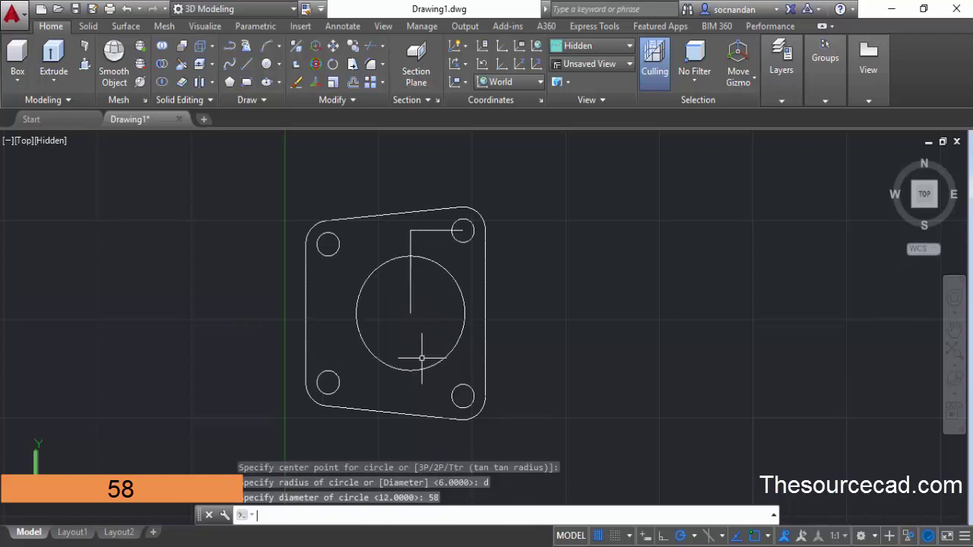
key(Return)
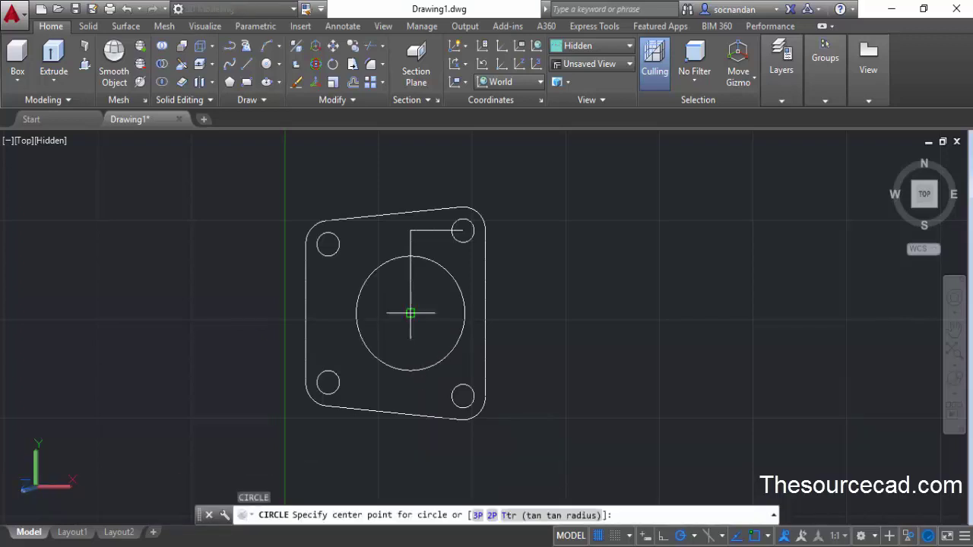
click(410, 313)
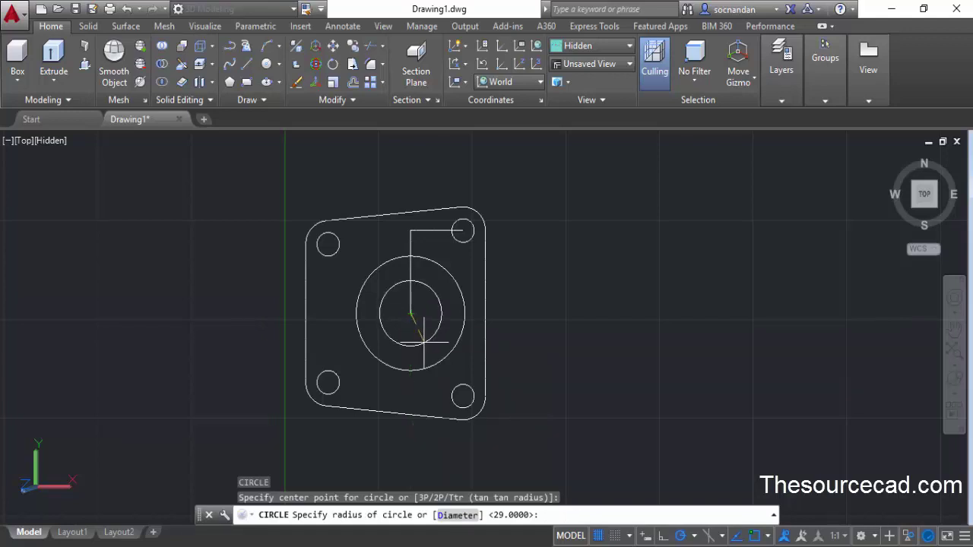
text(d)
key(Return)
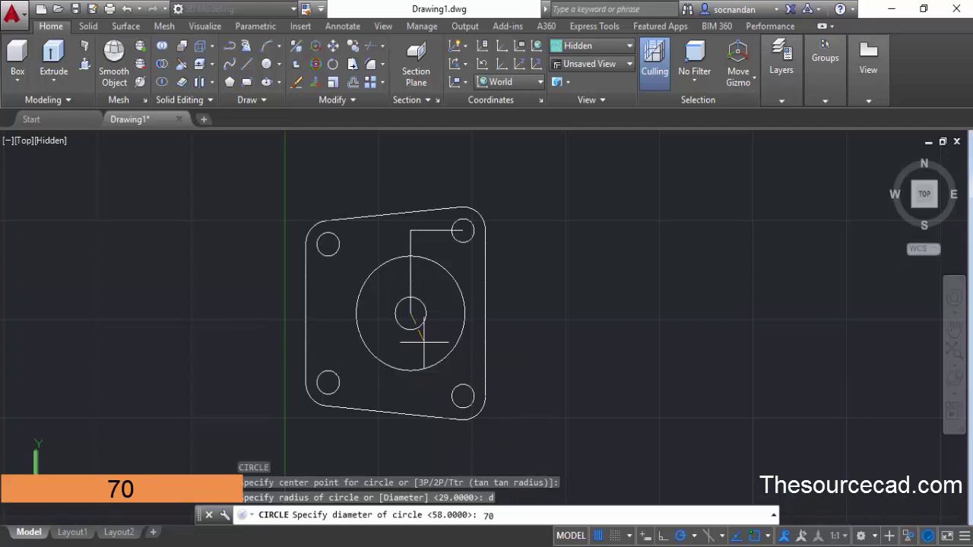
key(Return)
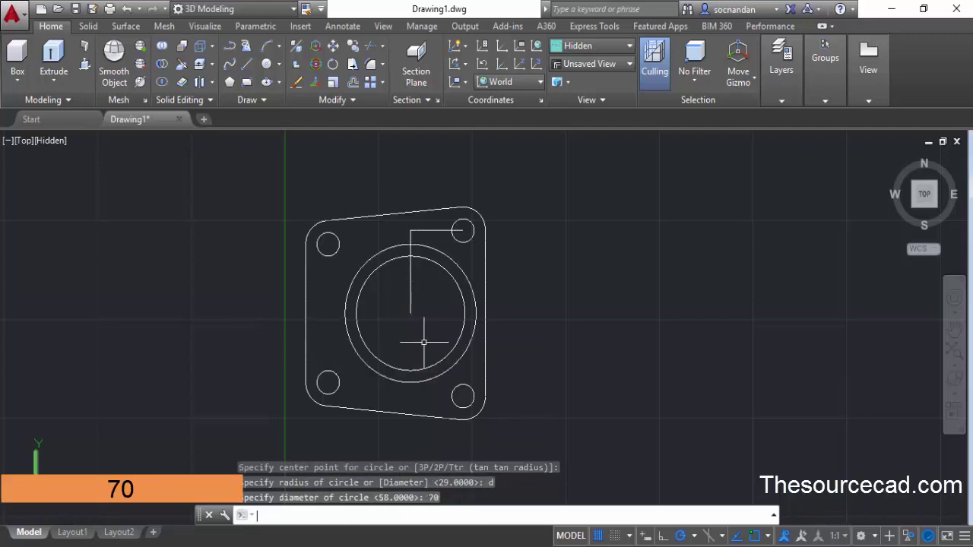
click(411, 288)
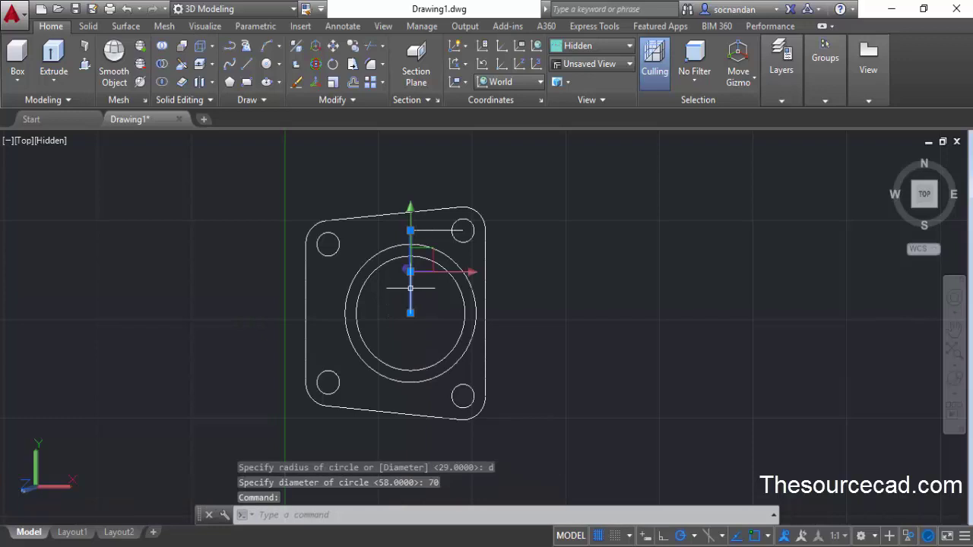
Delete both helper lines and switch to an isometric view of the plate
click(429, 229)
right_click(528, 217)
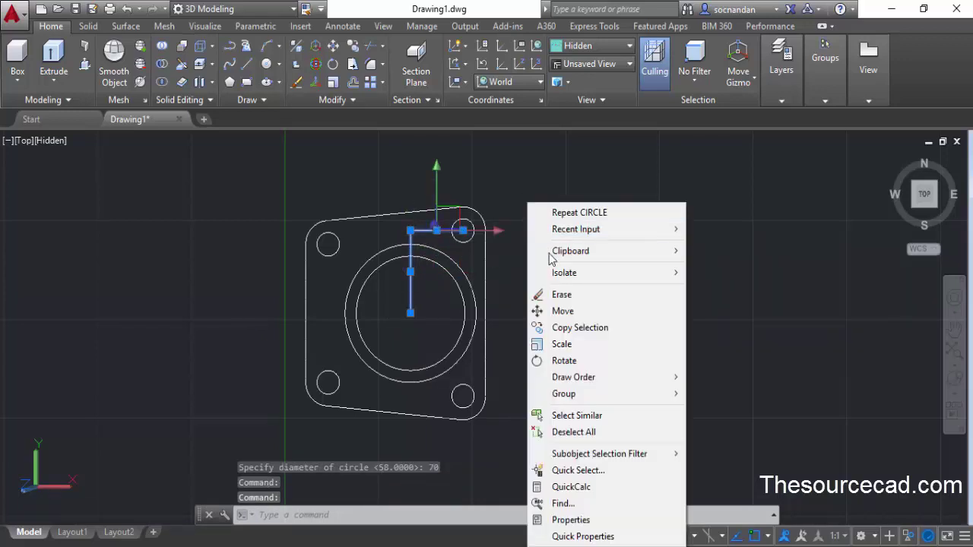
click(562, 295)
click(893, 157)
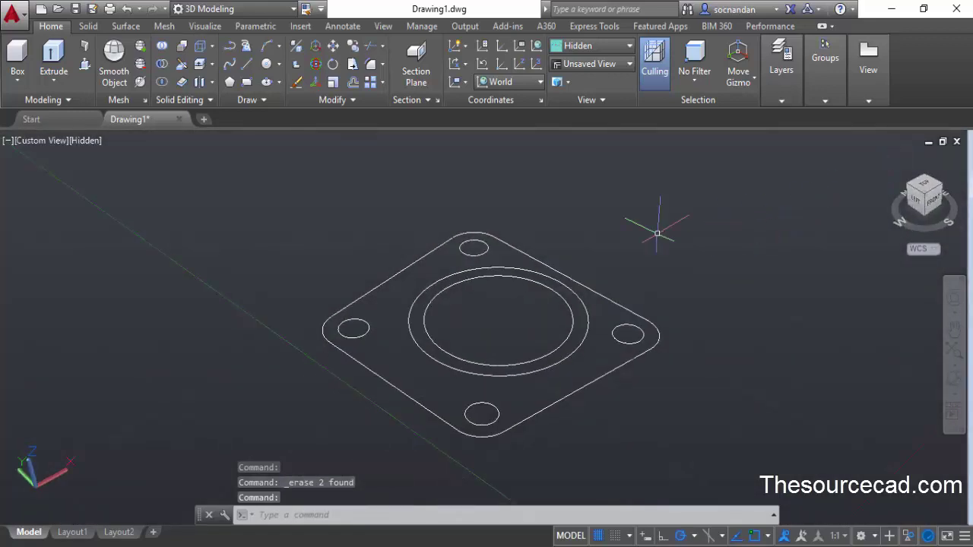
scroll(484, 317, down, 1)
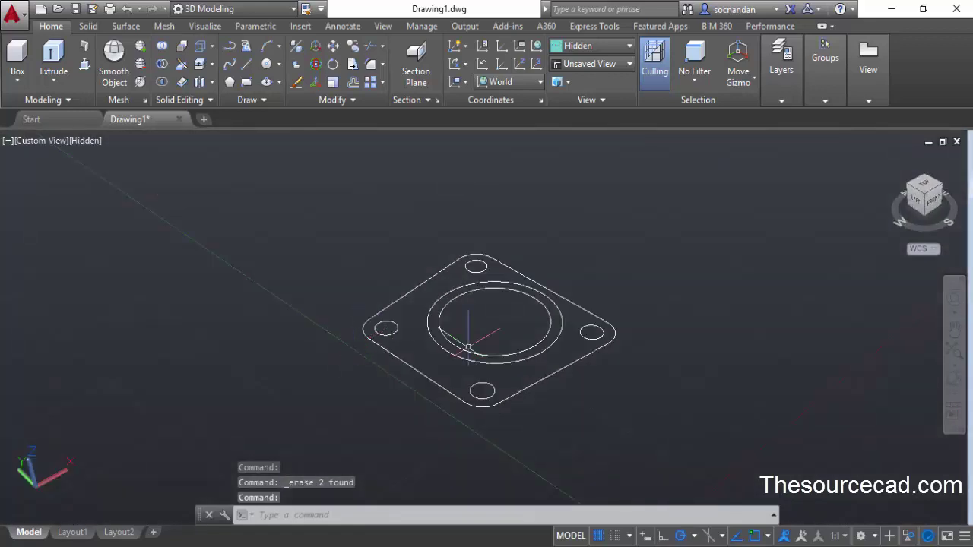
middle_drag(478, 326, 434, 347)
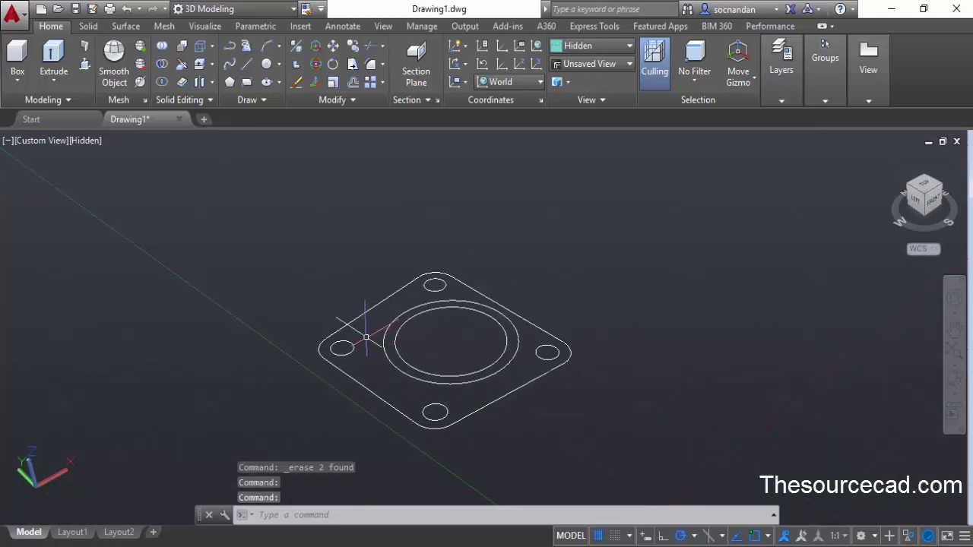
Presspull the gasket outline area 10 units into the base plate
click(85, 67)
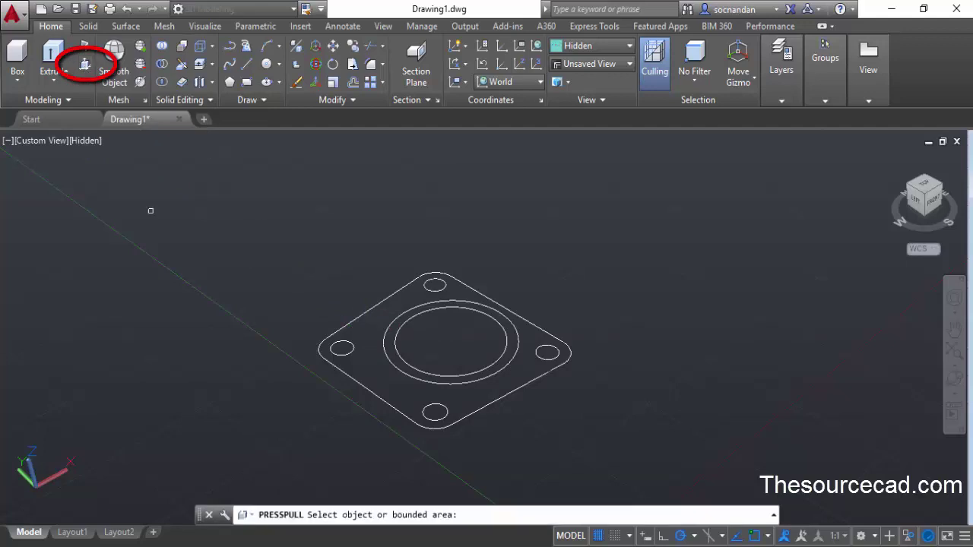
click(368, 342)
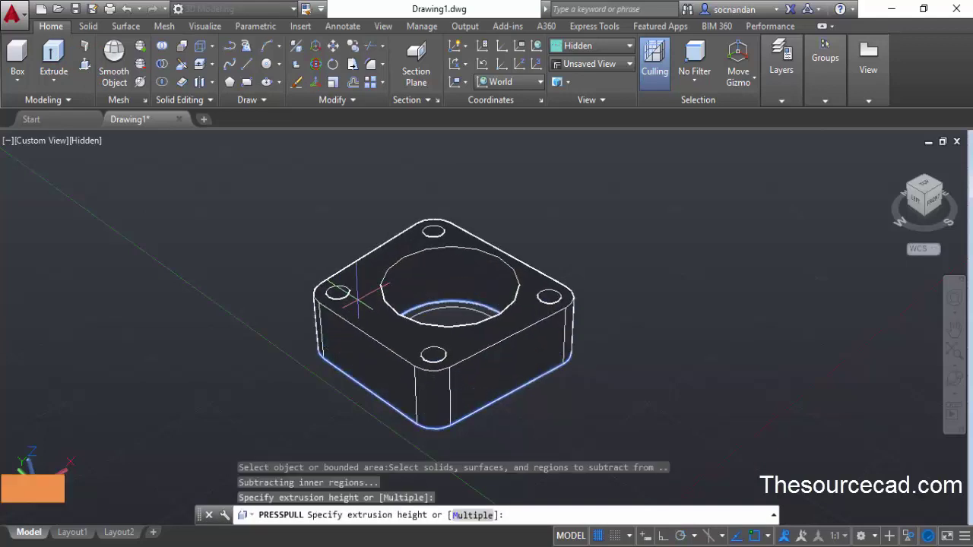
key(Return)
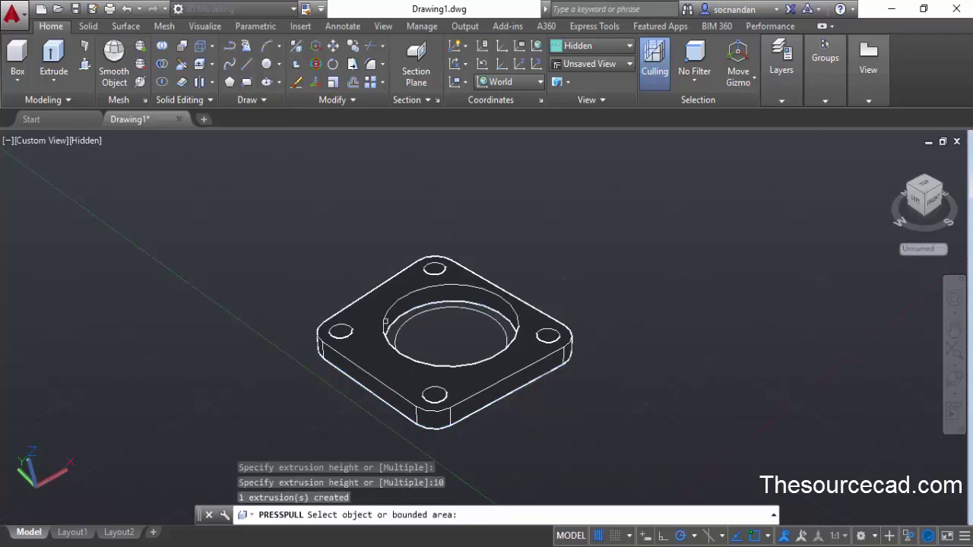
Presspull the ring between the two circles 95 units upward into the tube
scroll(342, 304, up, 4)
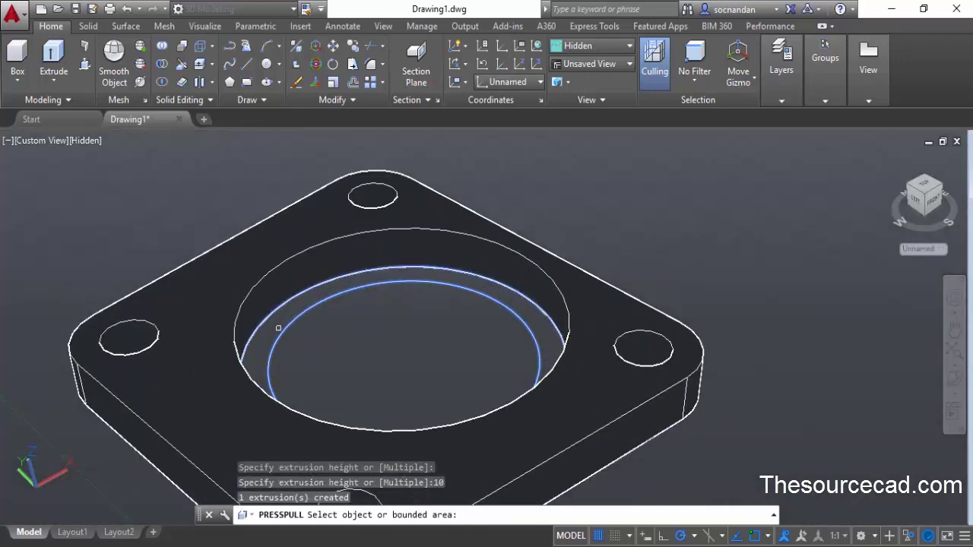
click(269, 335)
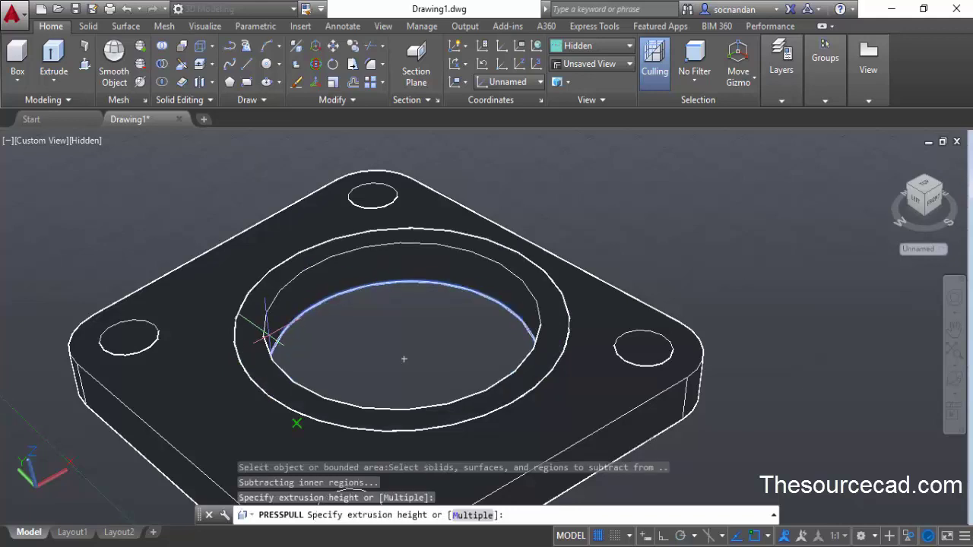
text(95)
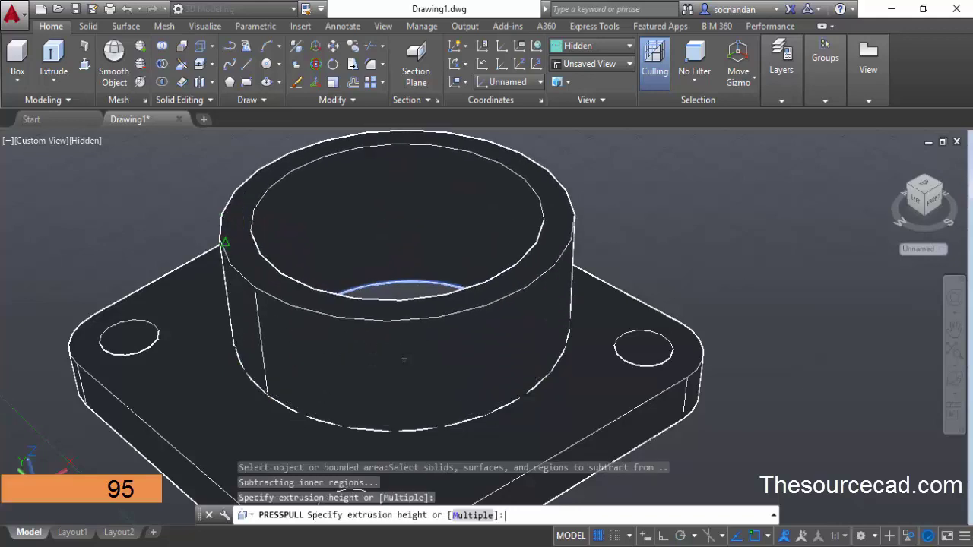
key(Return)
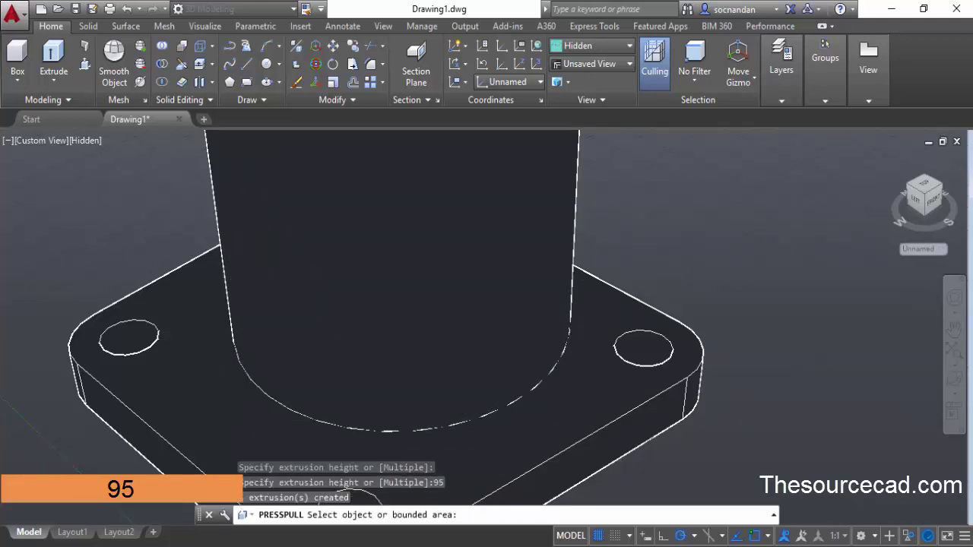
scroll(242, 235, down, 5)
shift+middle_drag(546, 208, 548, 241)
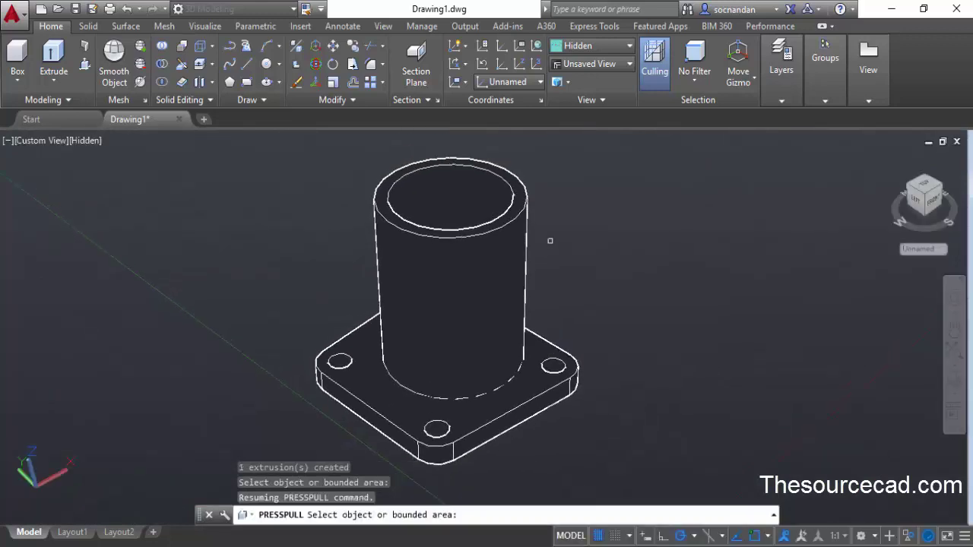
key(Return)
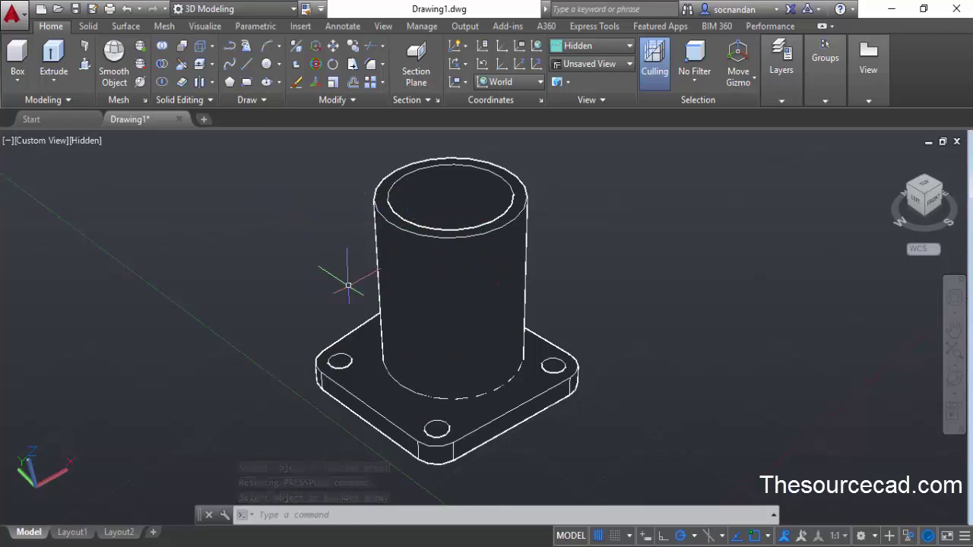
Set the ViewCube to the TOP view and switch to parallel projection, leaving the visual style unchanged
click(84, 143)
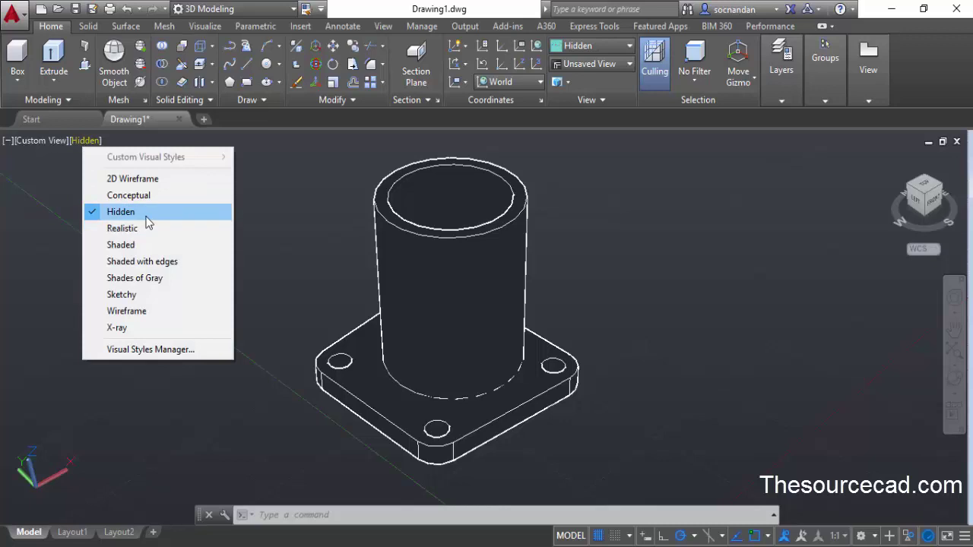
click(280, 215)
click(251, 270)
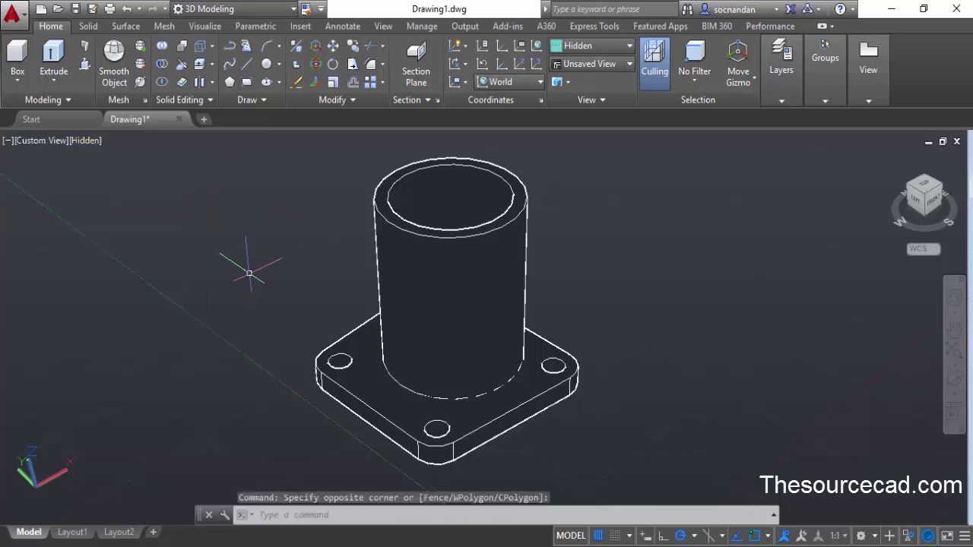
click(924, 188)
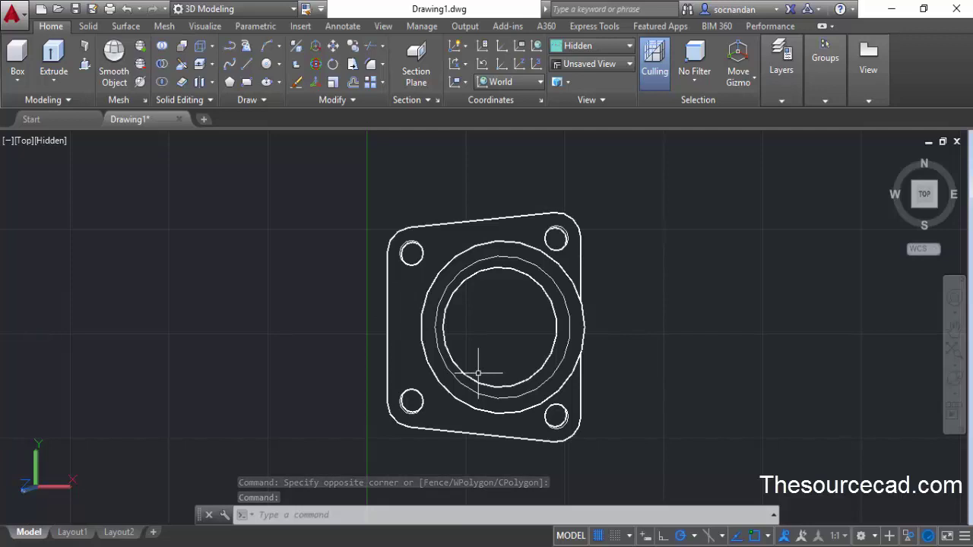
right_click(924, 197)
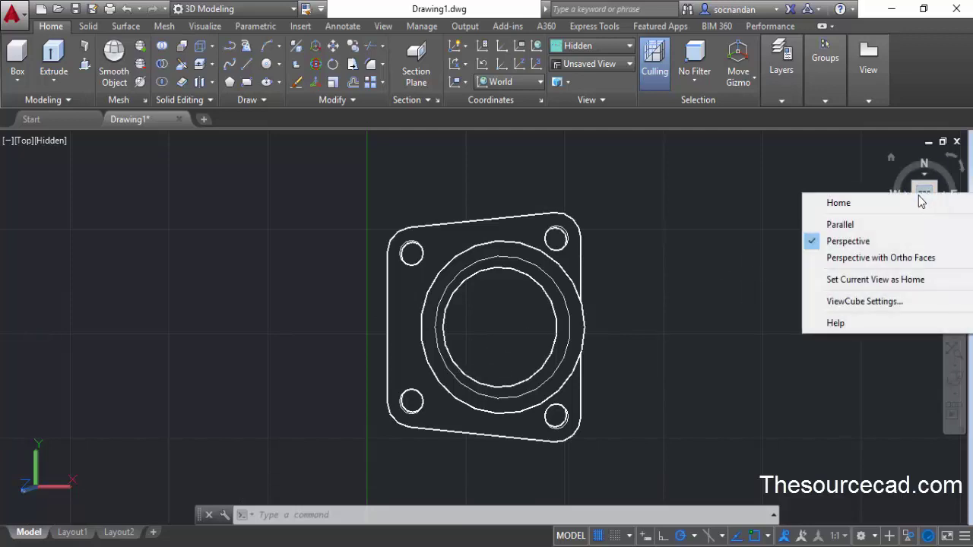
click(840, 225)
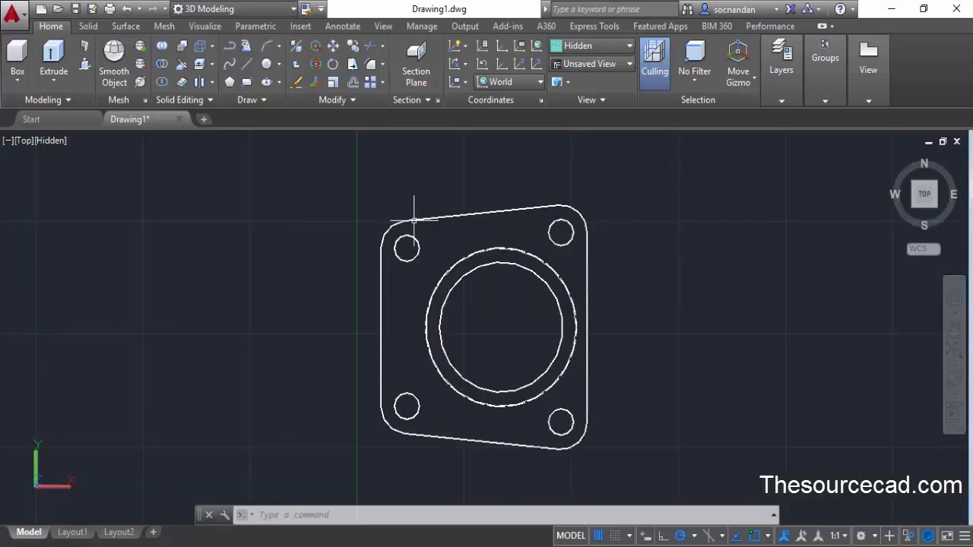
Extract the tube solid's edges as outline curves
click(200, 48)
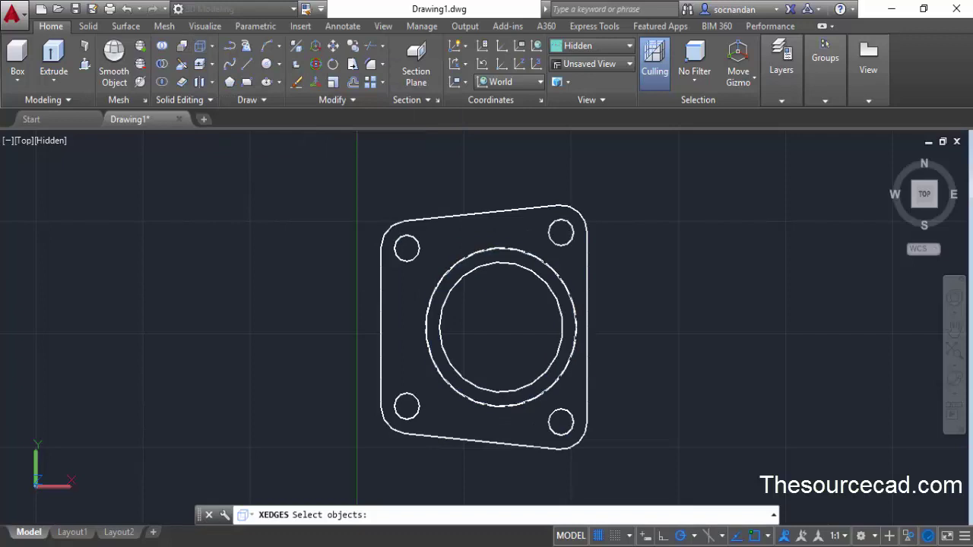
click(441, 292)
key(Return)
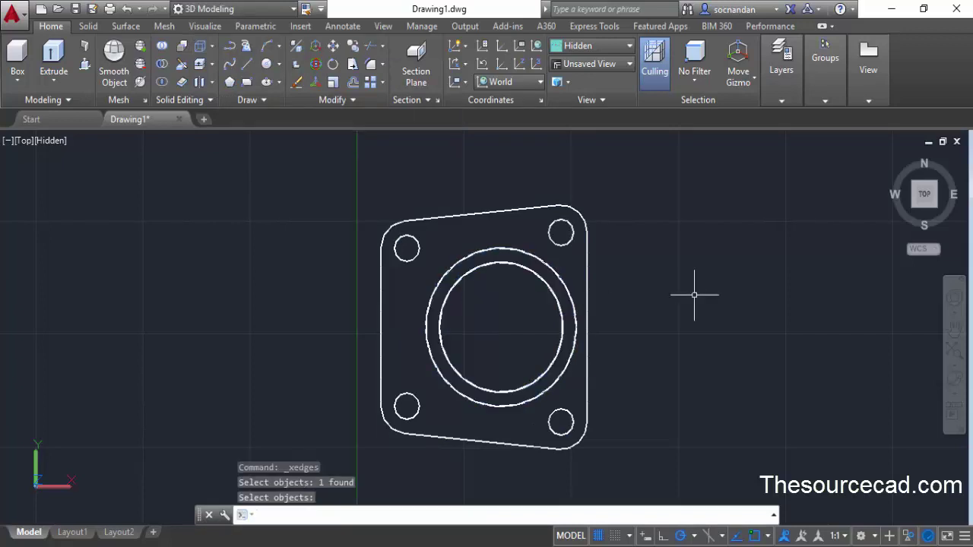
Hide the tube and base plate solids, then return to the Home 3D view
click(498, 254)
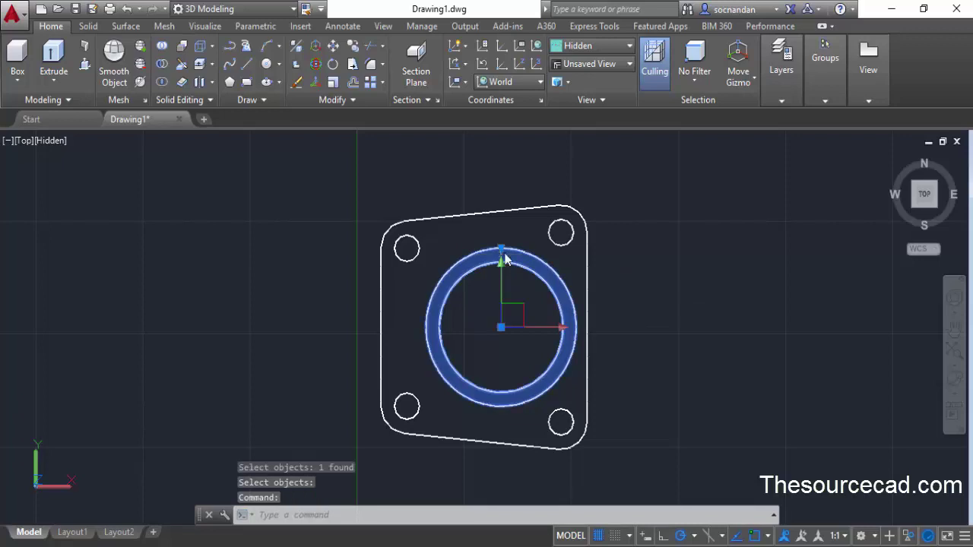
click(522, 210)
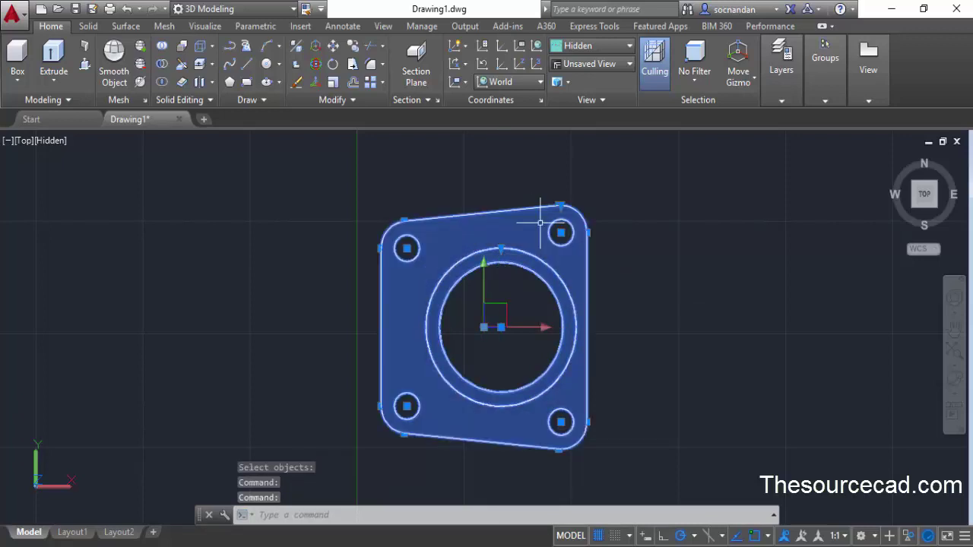
right_click(727, 310)
mouse_move(764, 274)
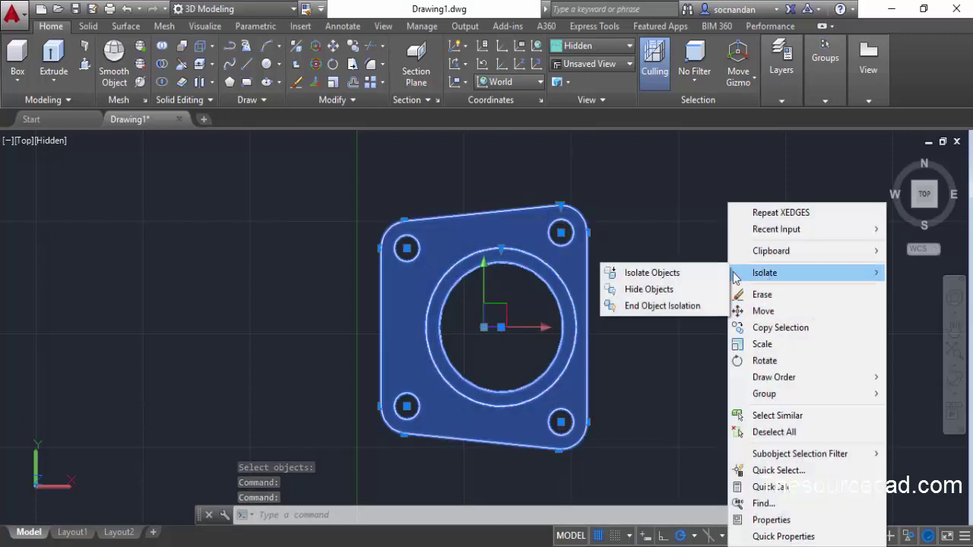
click(632, 295)
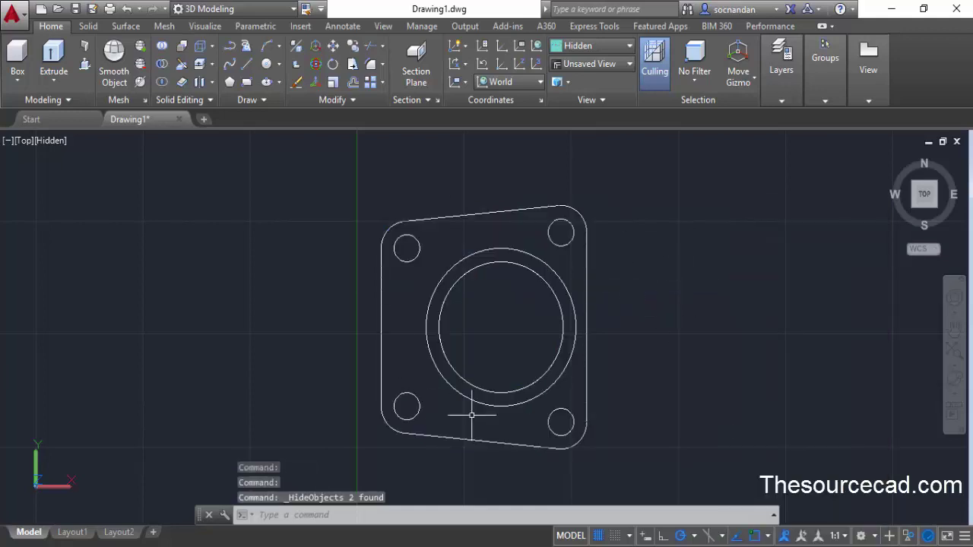
mouse_move(913, 177)
click(892, 158)
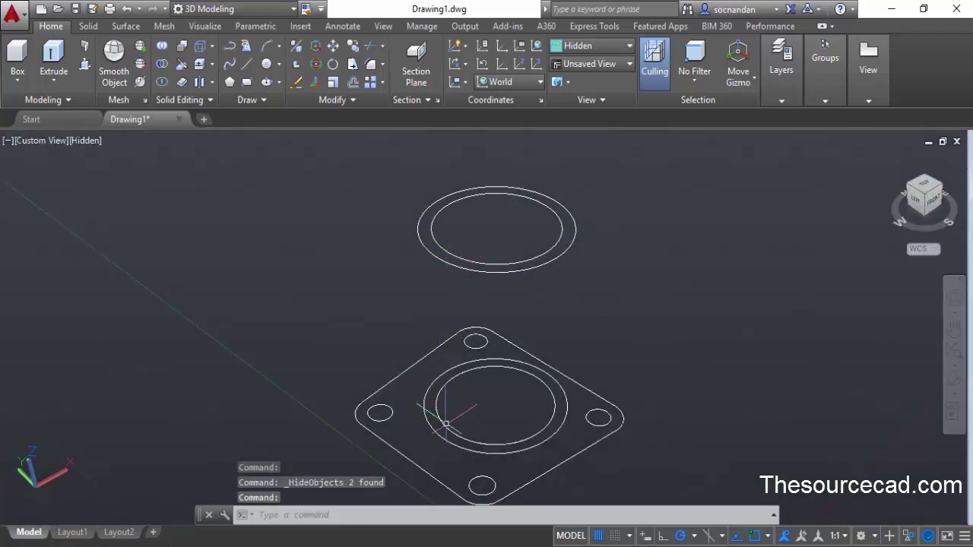
Erase the two inner circles of the base outline
click(447, 385)
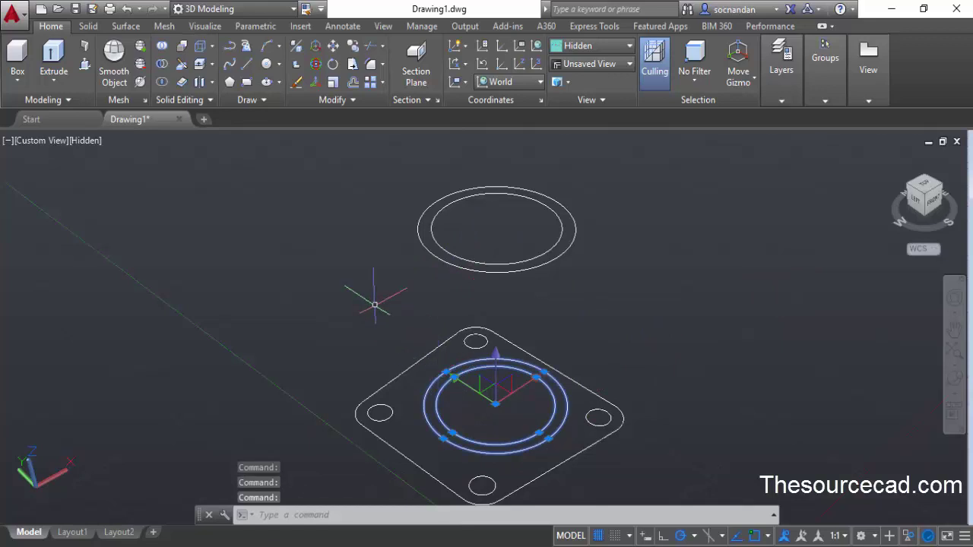
right_click(373, 297)
click(409, 296)
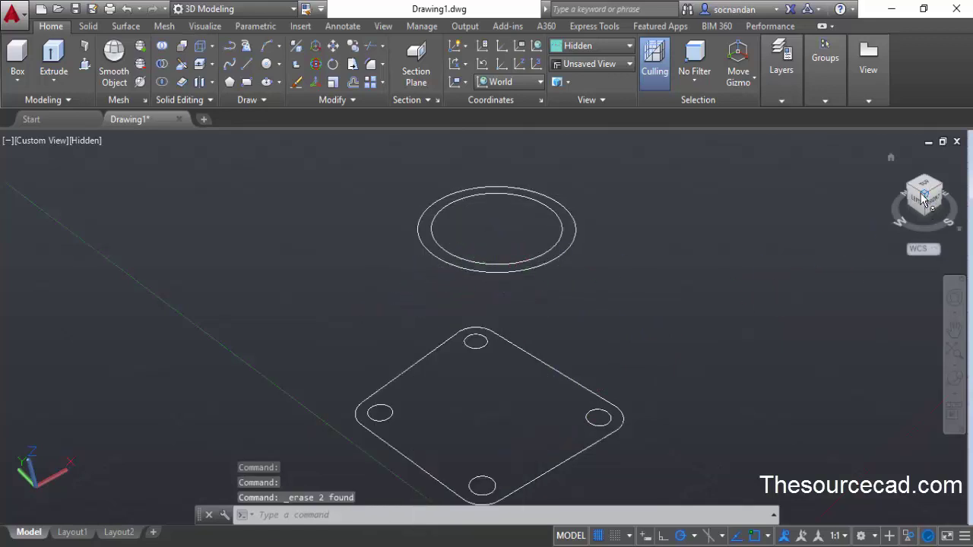
View the outlines from the TOP in parallel projection, panned slightly right and up
click(927, 192)
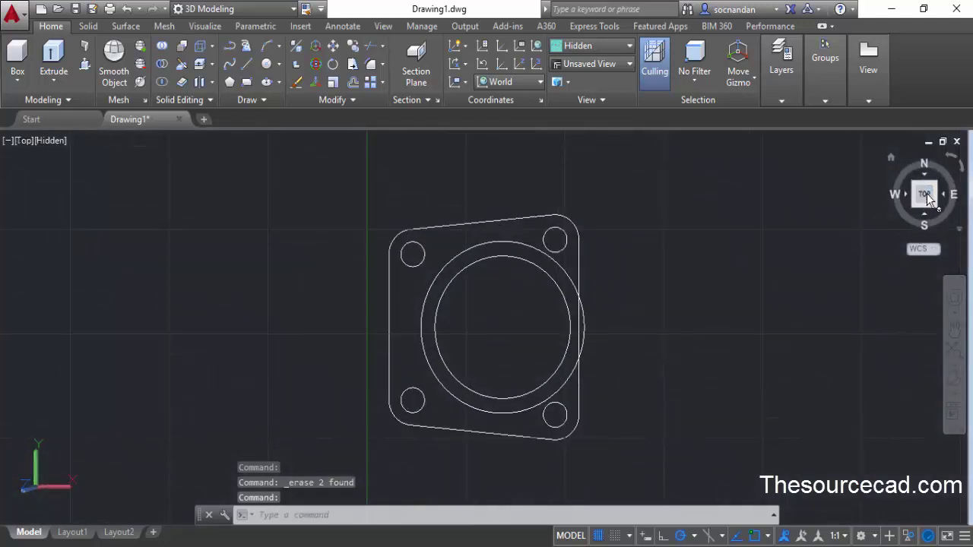
right_click(929, 195)
click(850, 217)
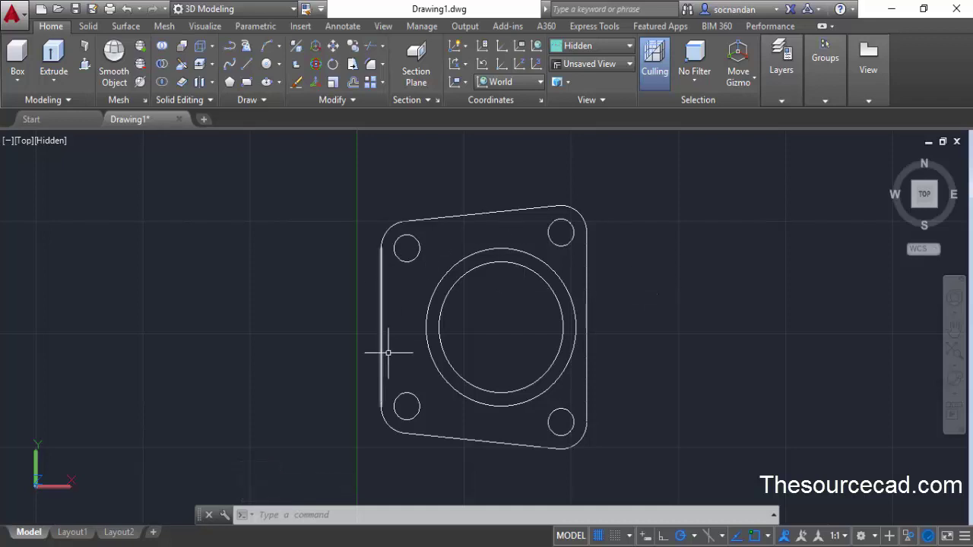
middle_drag(389, 350, 412, 343)
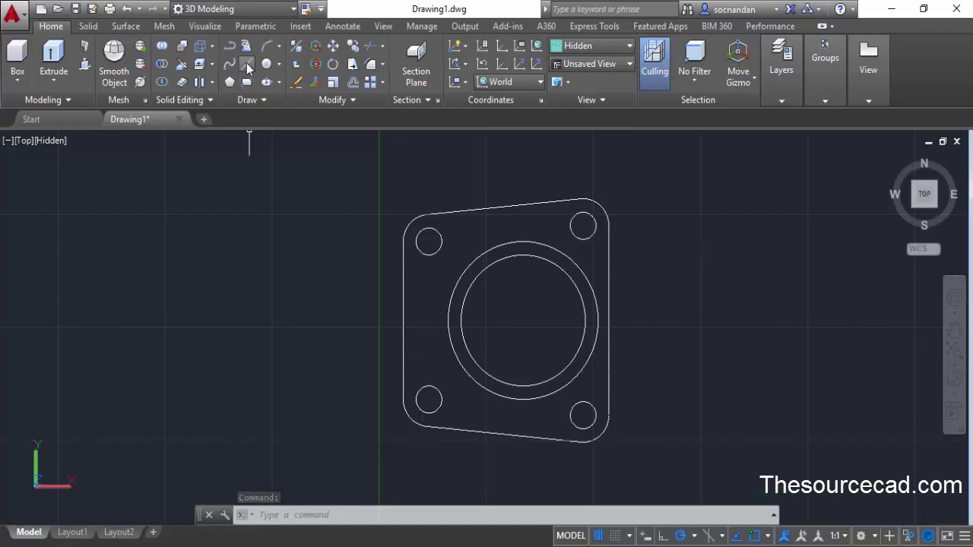
Draw a 60-unit line leftward from the tube's centre
click(247, 67)
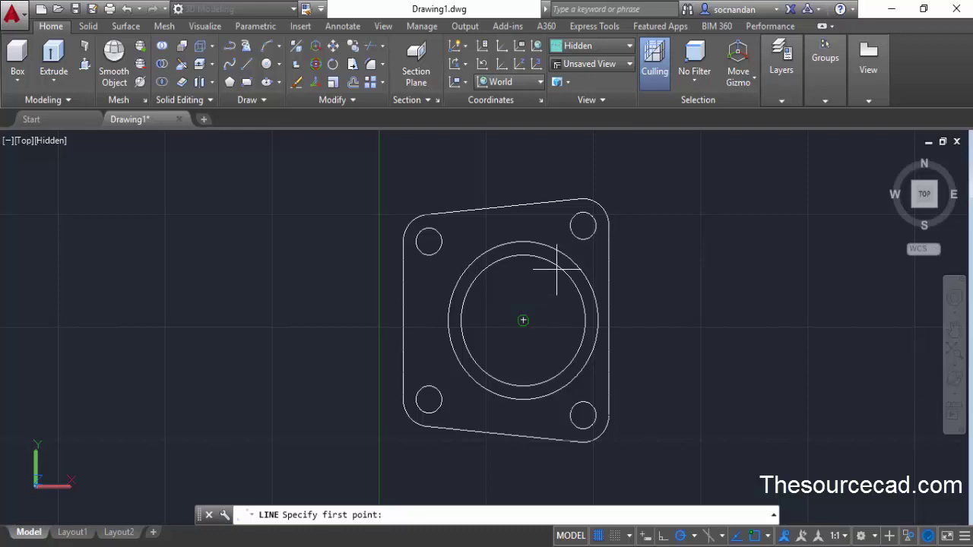
click(523, 320)
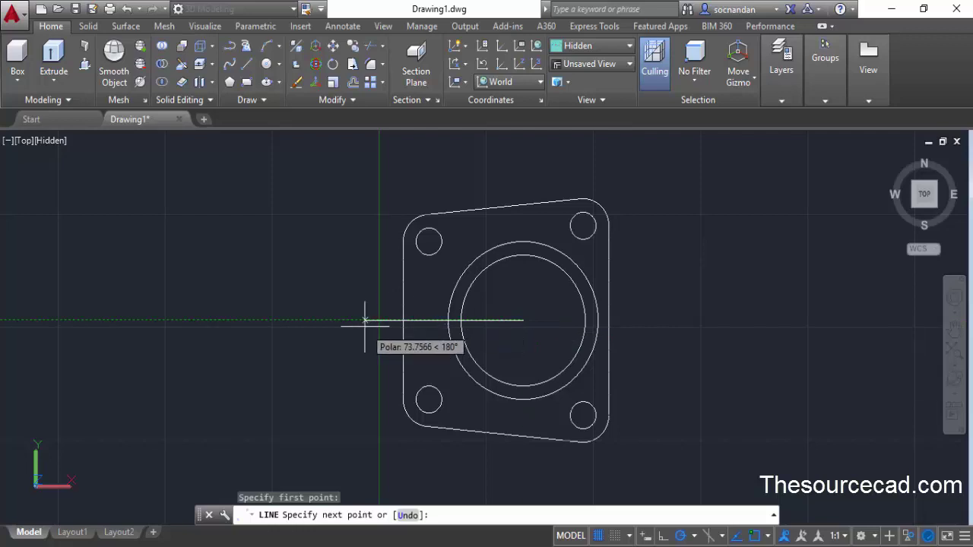
text(6)
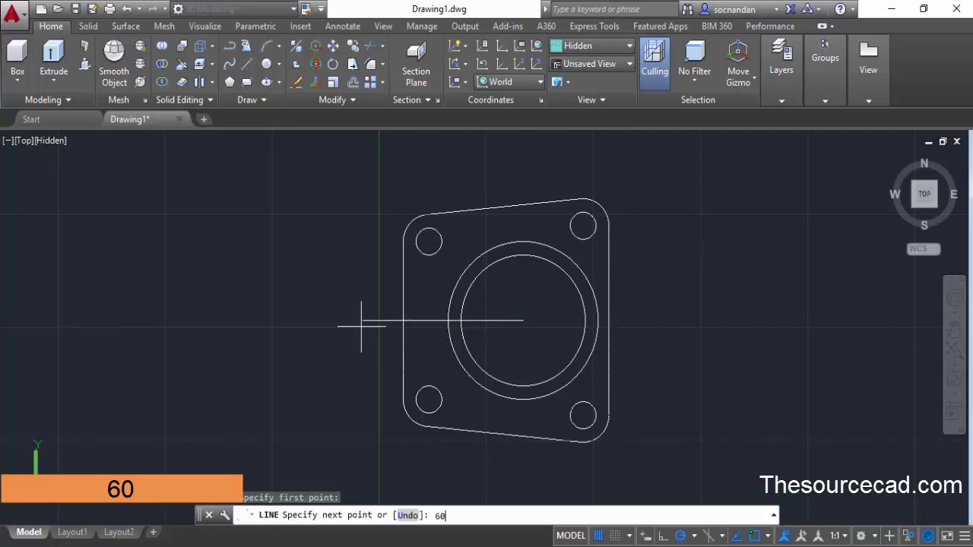
text(0)
key(Return)
key(Return)
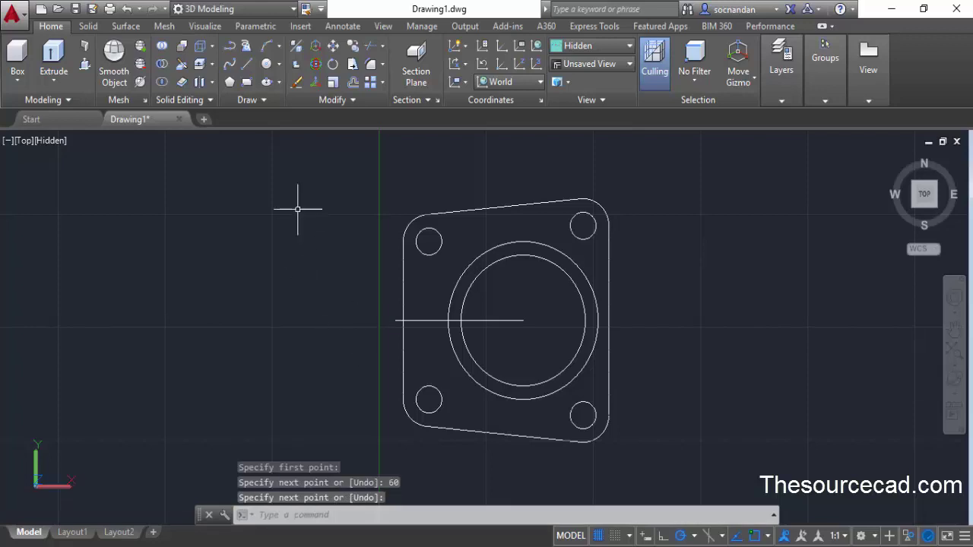
Draw concentric circles of radius 14 and radius 6 at the line's left end
click(267, 65)
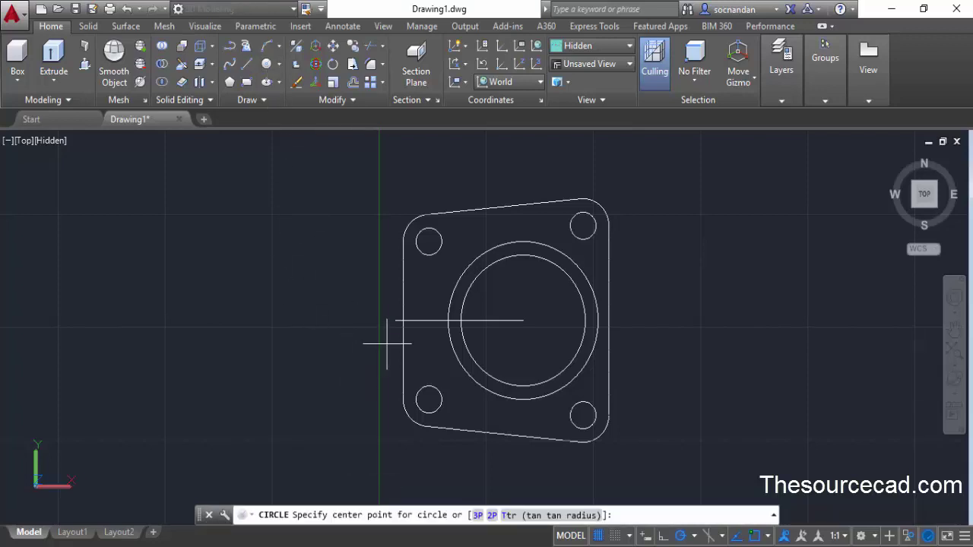
click(394, 320)
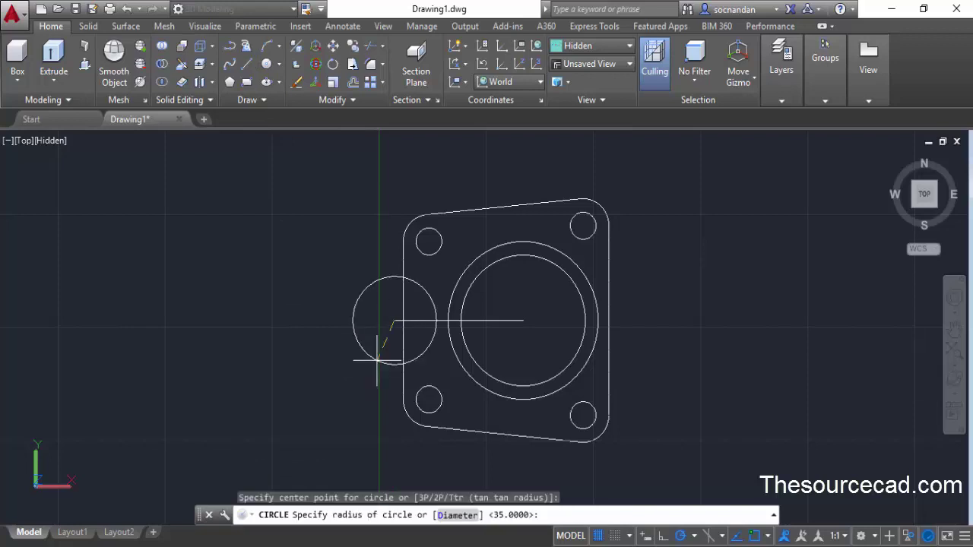
text(14)
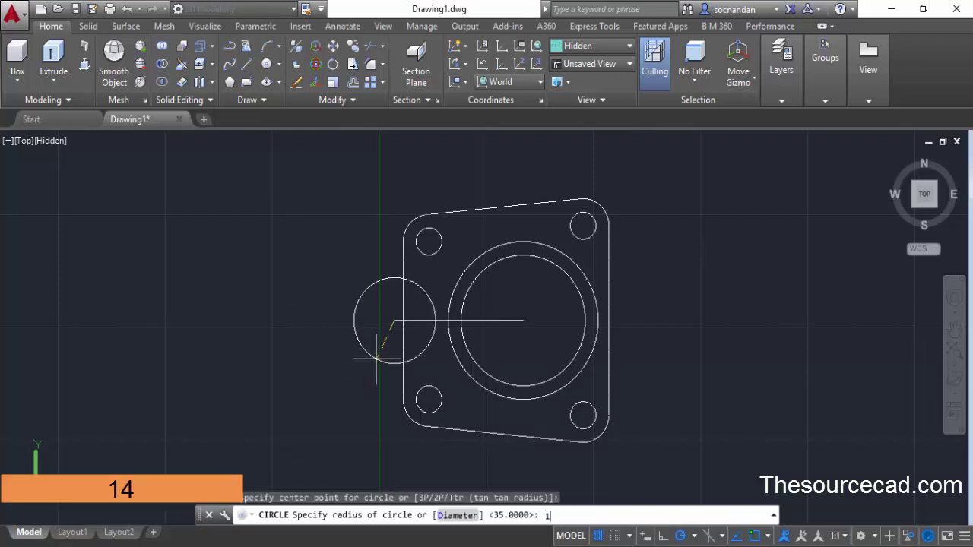
key(Return)
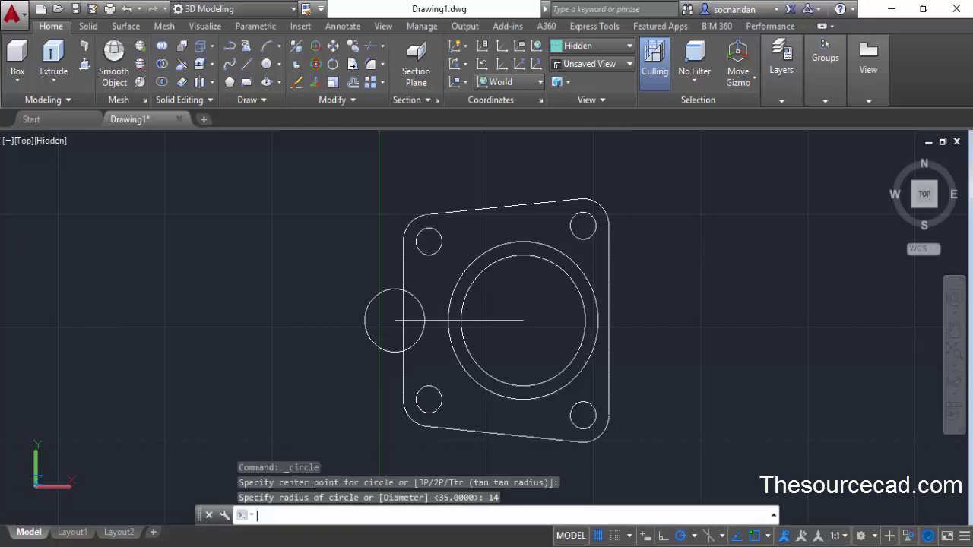
key(Return)
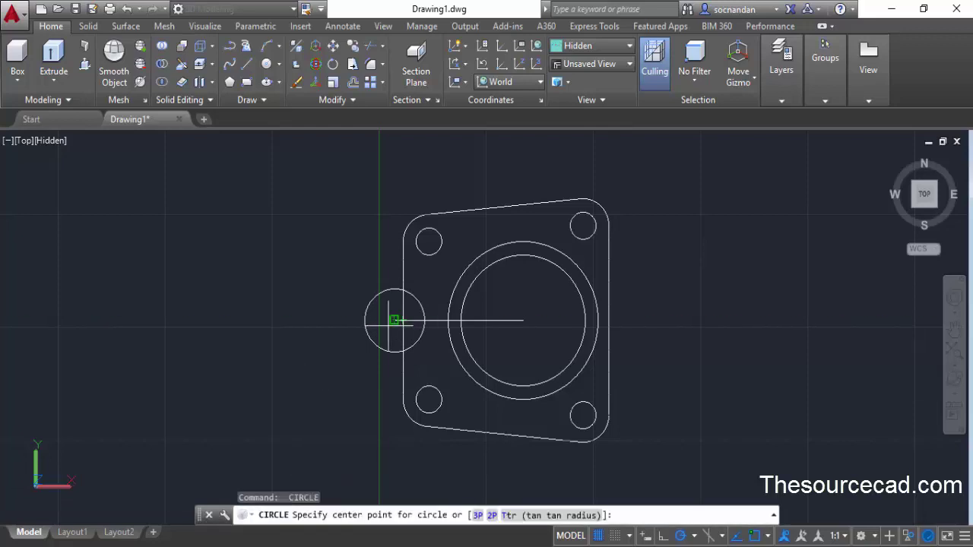
click(395, 320)
text(6)
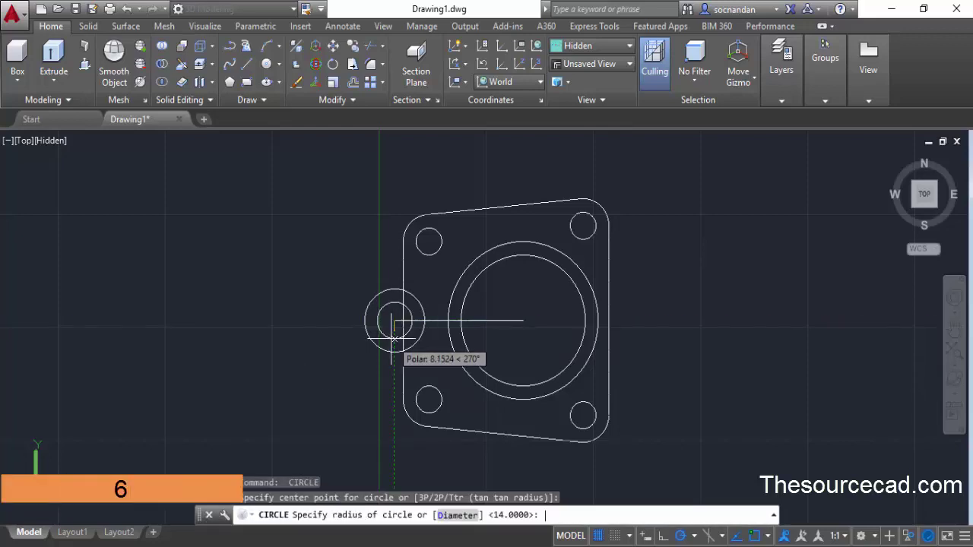
key(Return)
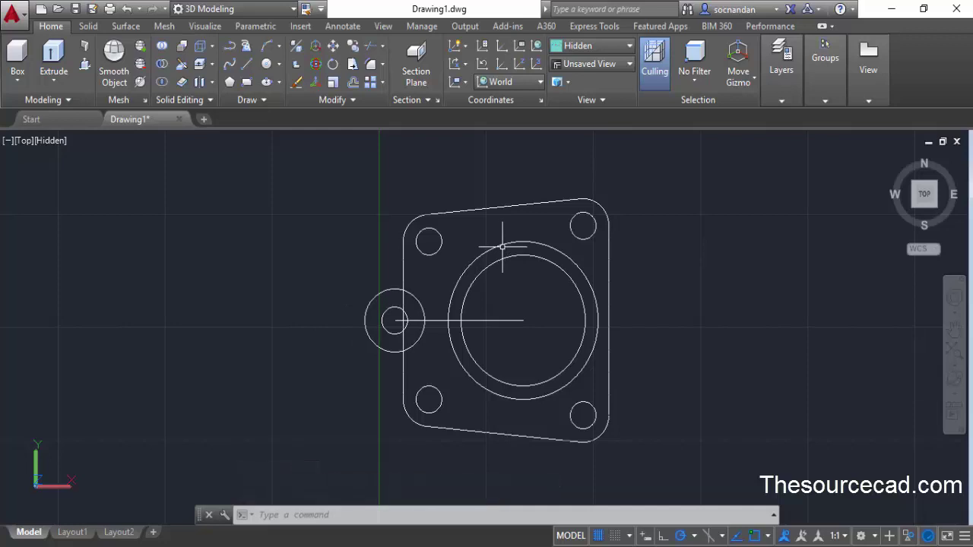
Draw a line tangent to the top of the radius-14 circle and the large outer tube ring
click(246, 64)
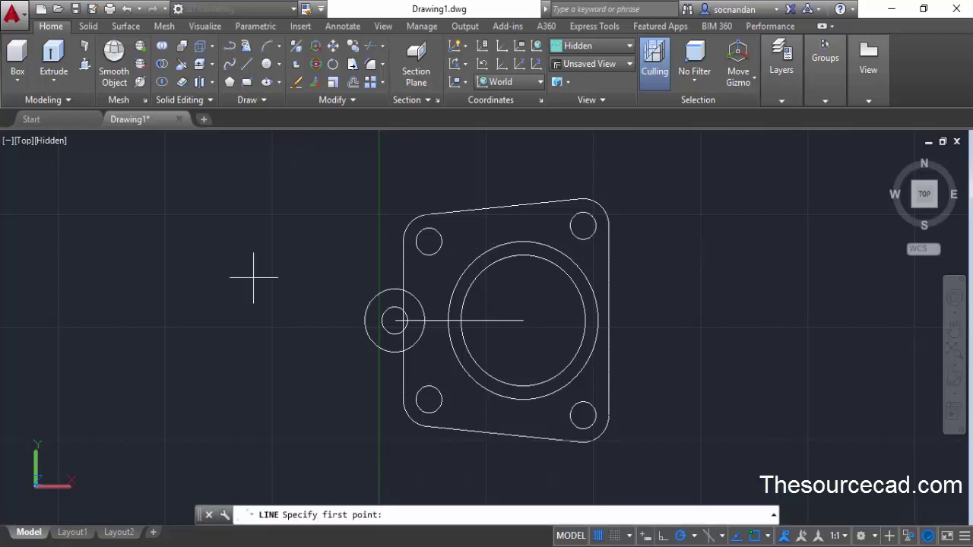
shift+right_click(254, 292)
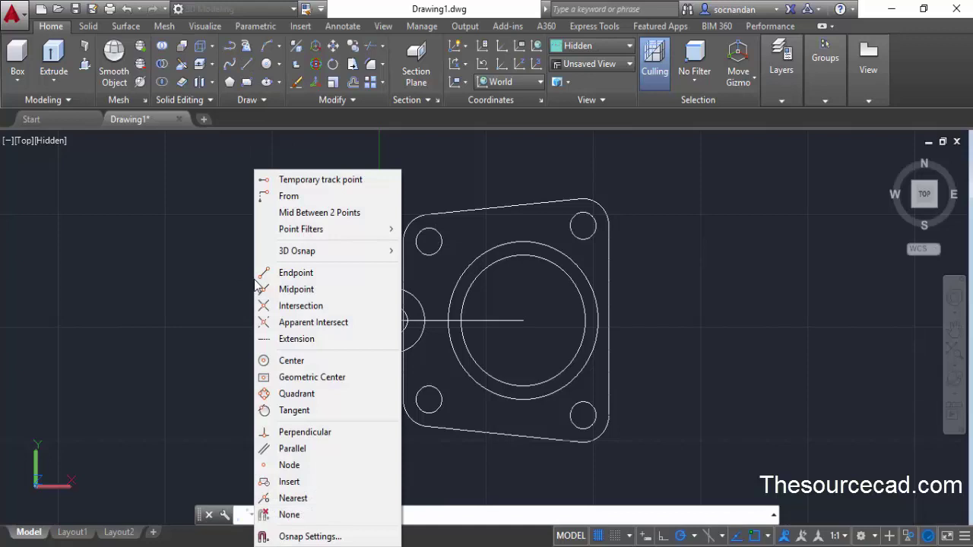
click(296, 406)
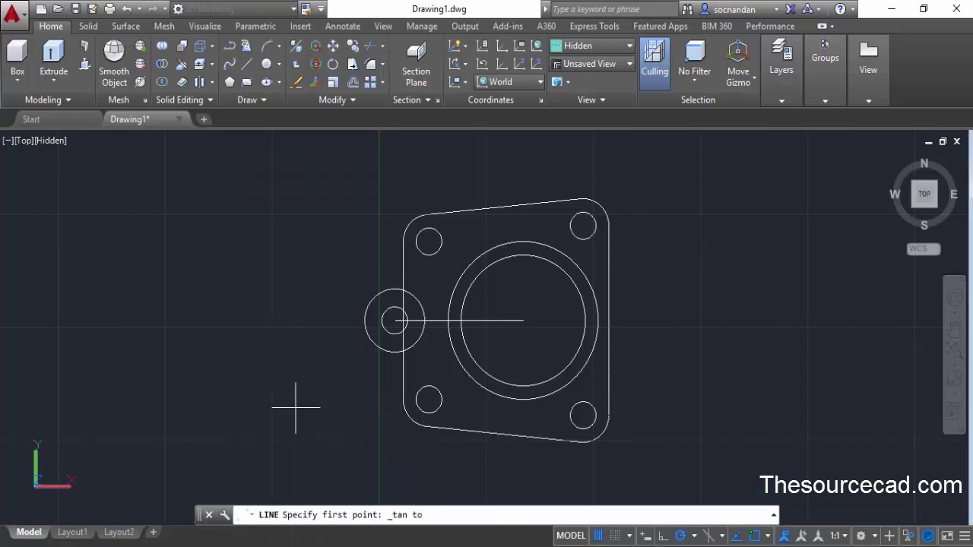
click(383, 303)
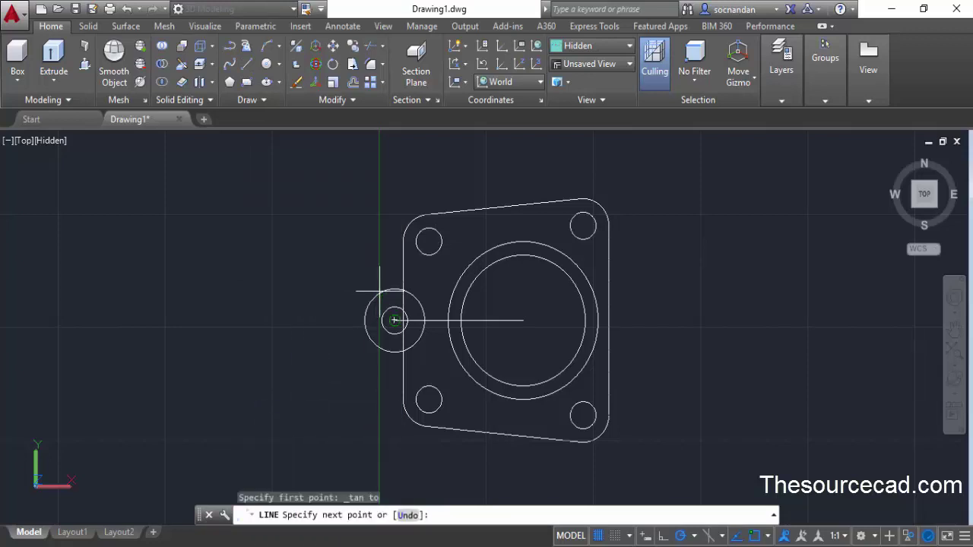
shift+right_click(499, 245)
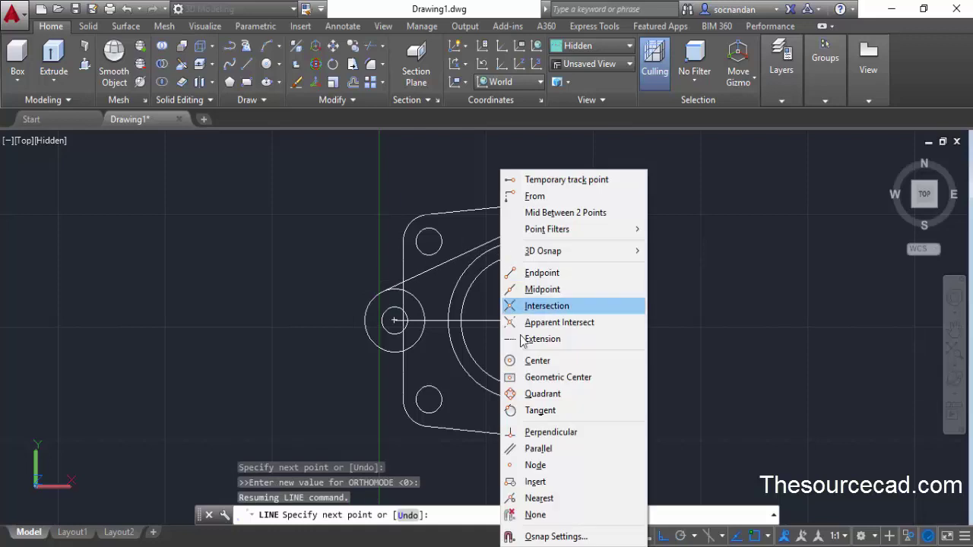
click(545, 411)
click(493, 246)
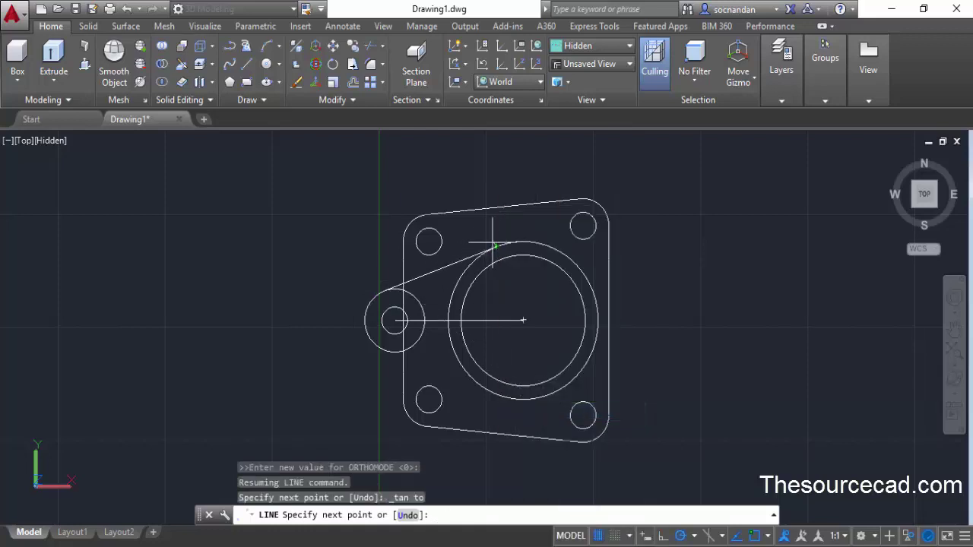
key(Return)
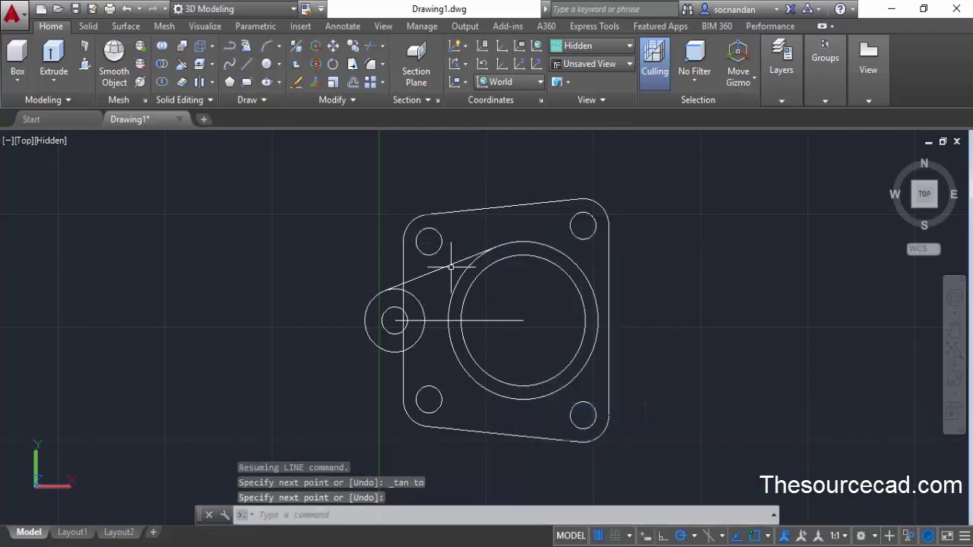
click(338, 100)
Mirror the tangent line about the axis through both circle centres, keeping the original
click(369, 118)
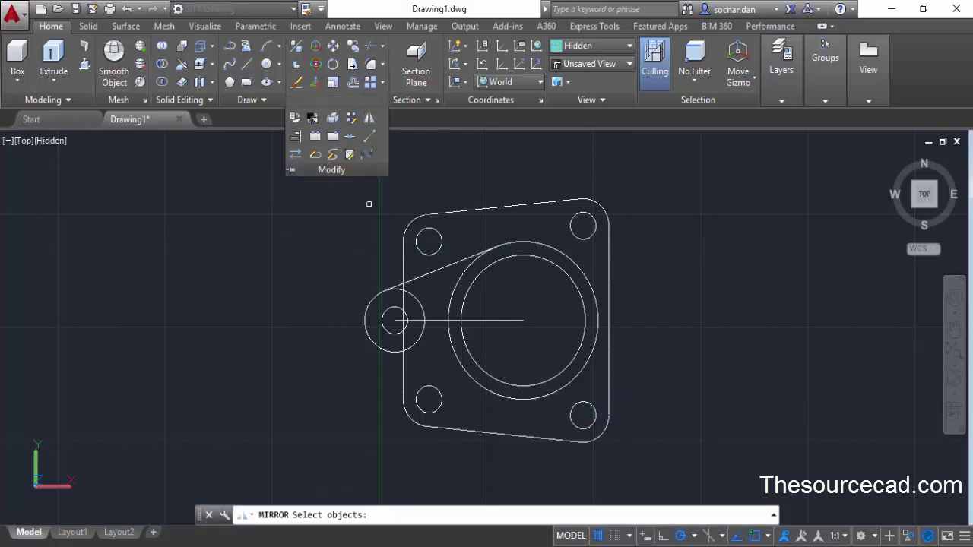
click(384, 293)
key(Return)
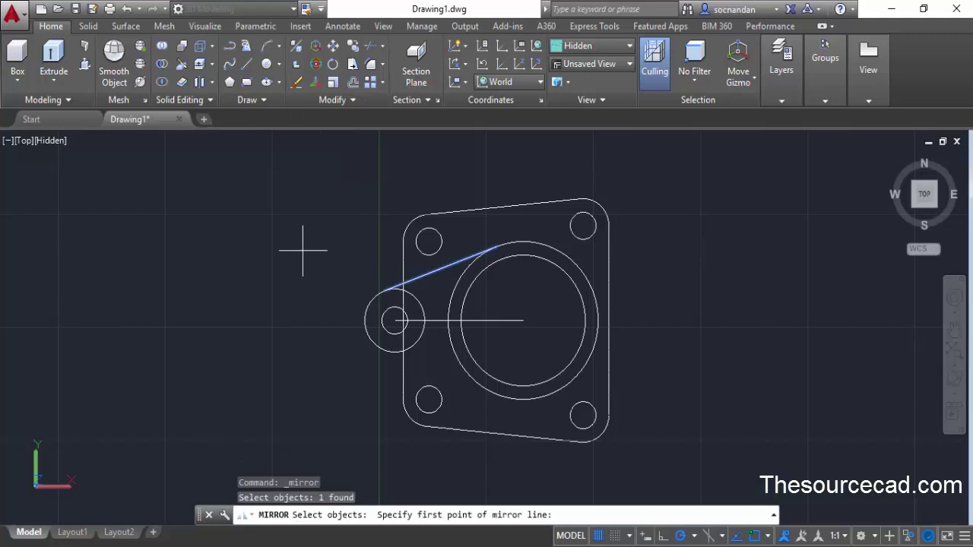
click(395, 321)
click(522, 321)
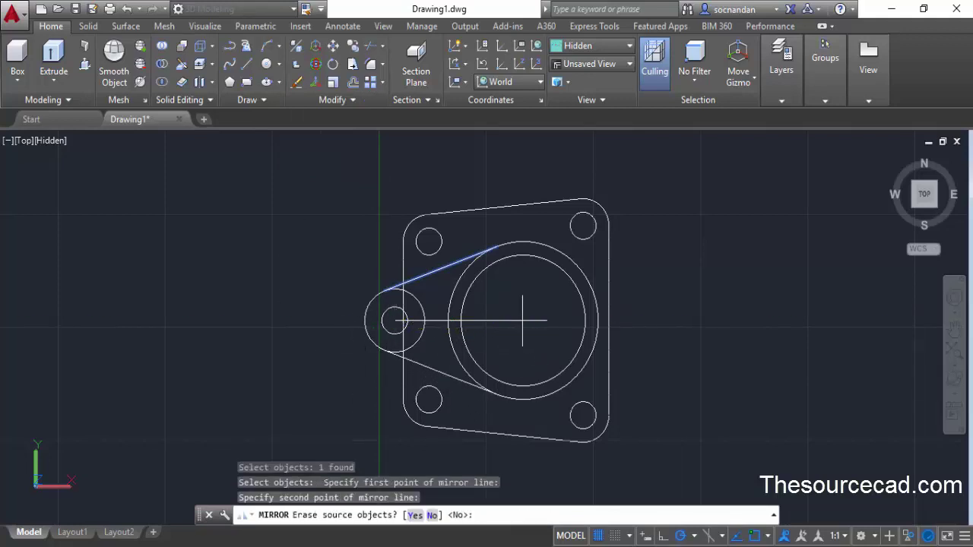
key(Return)
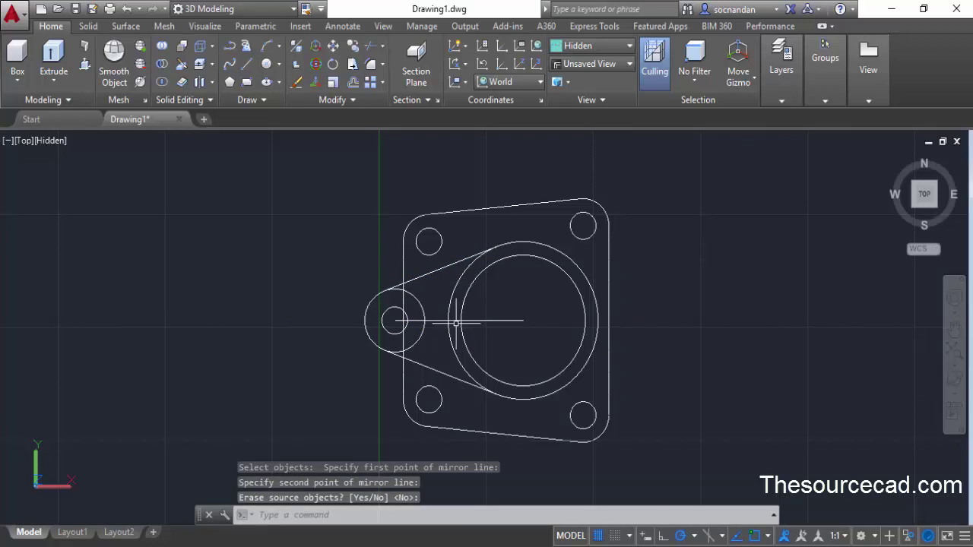
Erase the horizontal centre line between the circles
click(431, 320)
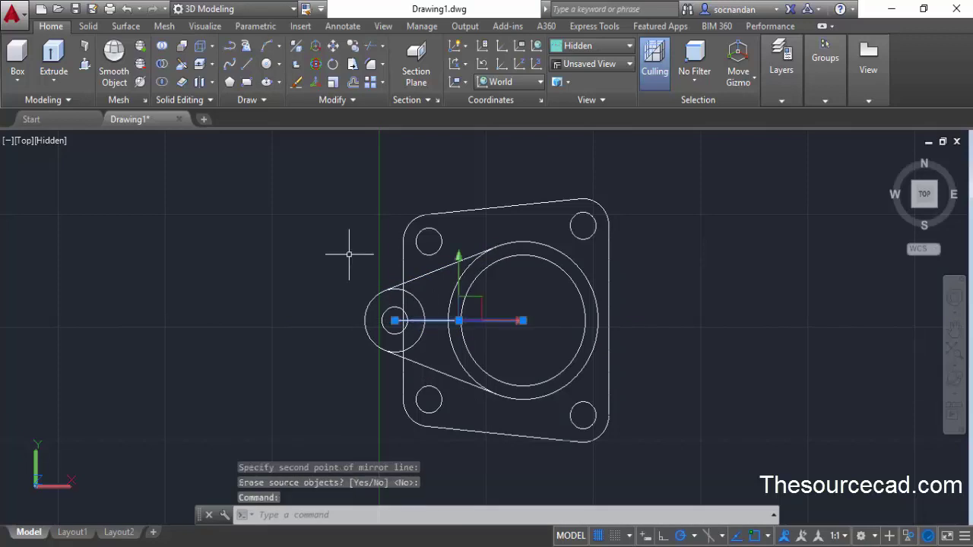
right_click(320, 247)
click(342, 271)
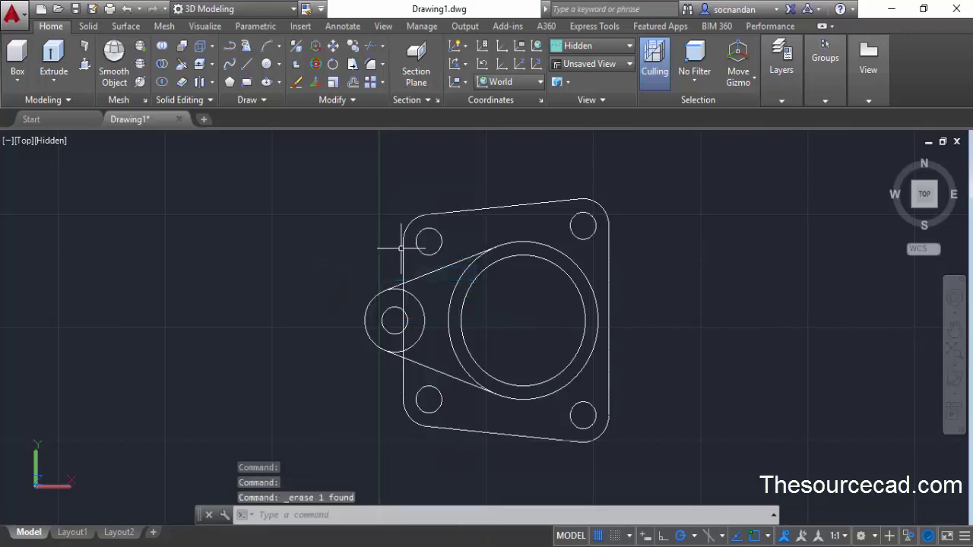
Erase the square plate outline, its rounded corners and the four corner holes
click(430, 217)
click(380, 229)
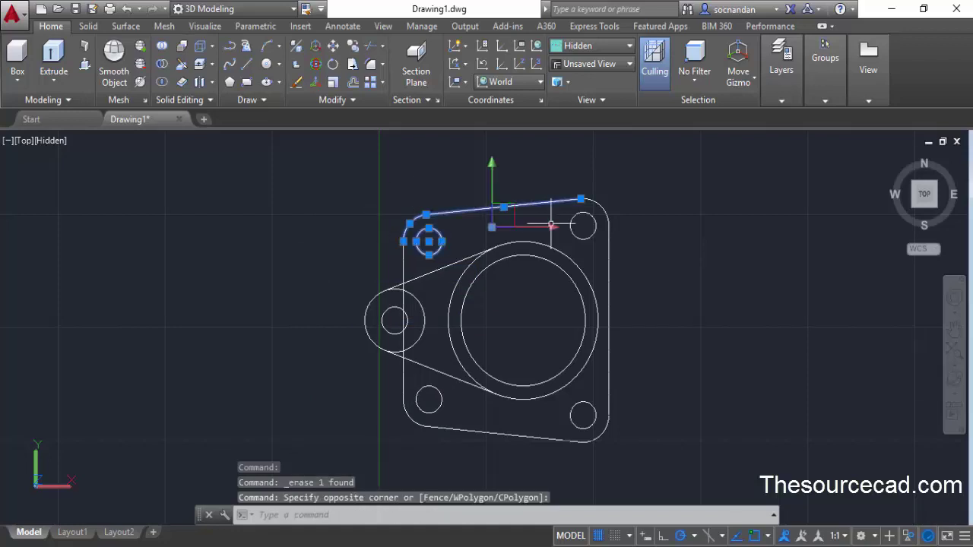
click(651, 164)
click(562, 416)
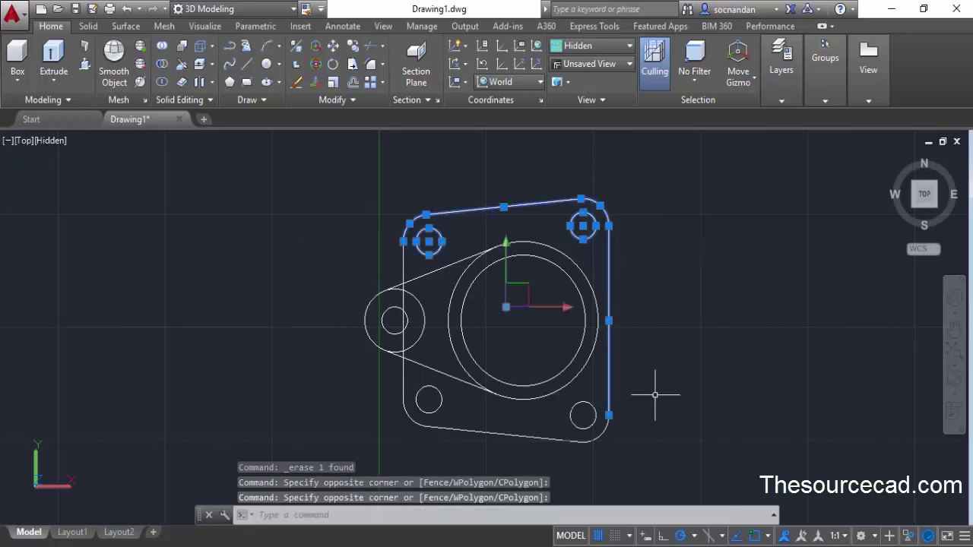
click(622, 472)
click(569, 405)
click(447, 432)
click(351, 382)
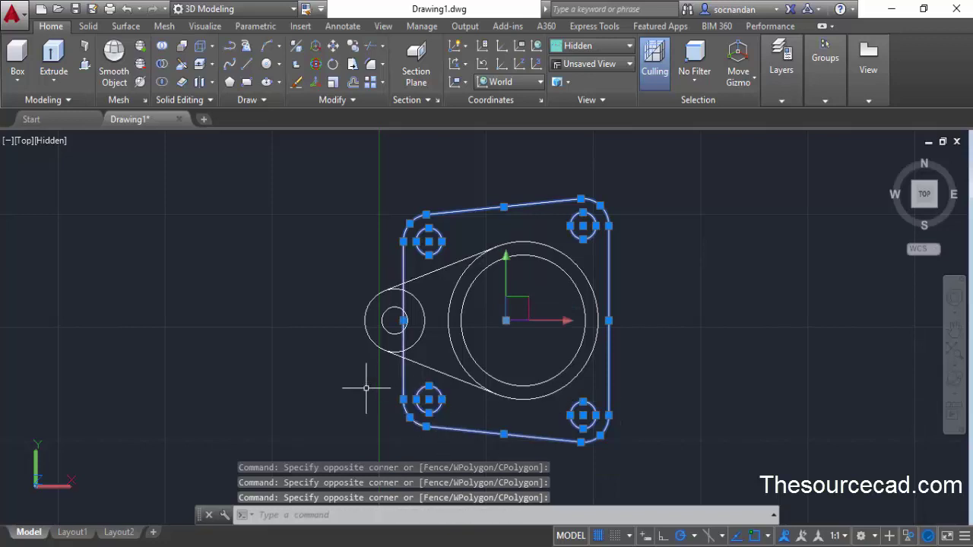
right_click(299, 262)
click(322, 290)
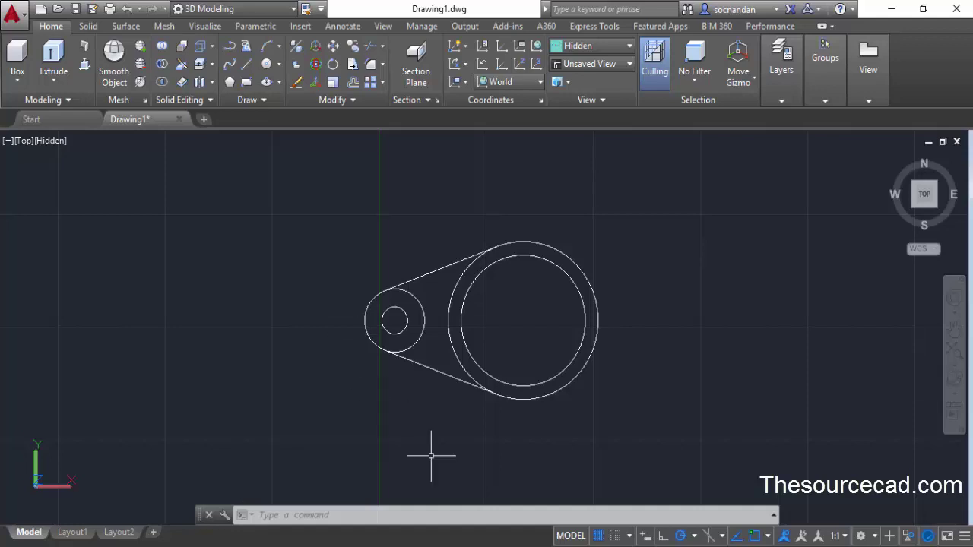
click(370, 46)
Trim away the radius-14 circle's inner arc between the two tangent lines
key(Return)
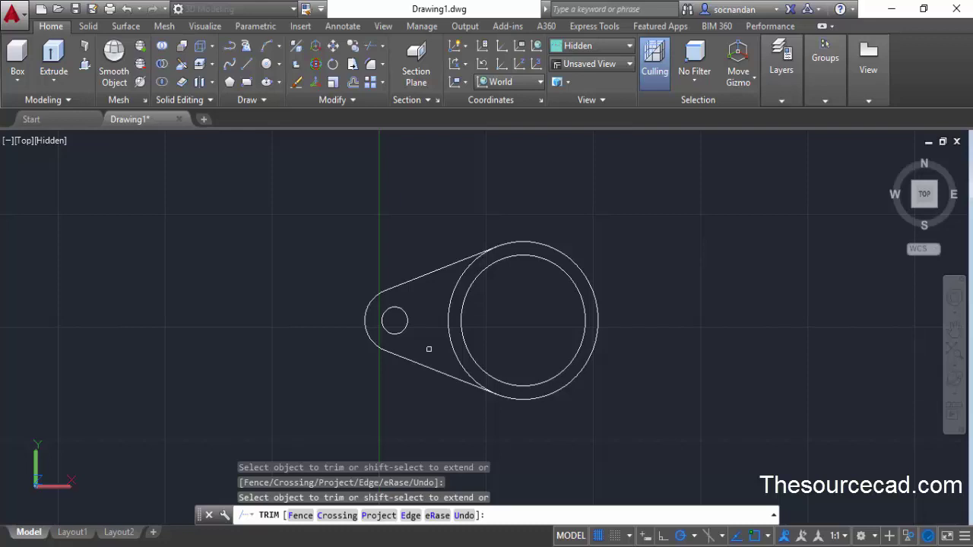
key(Escape)
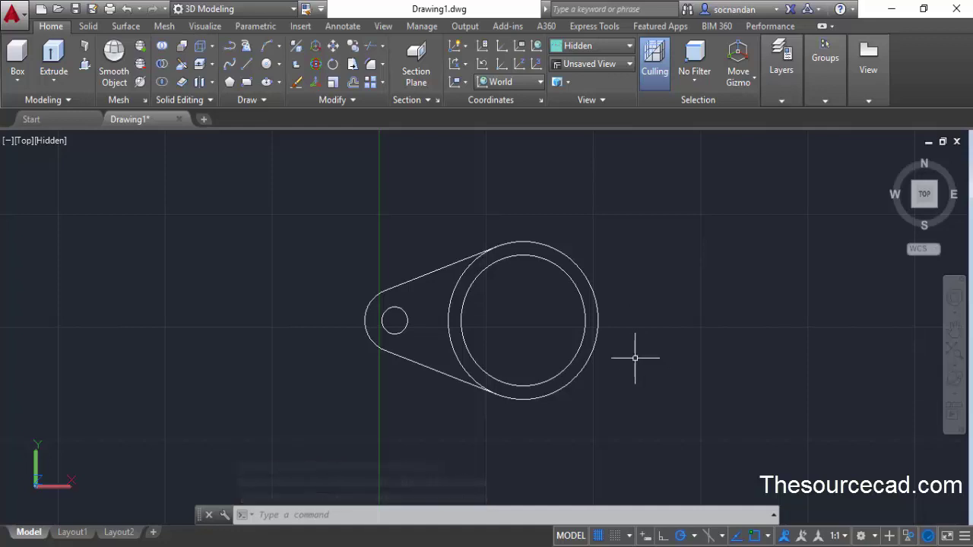
Draw a 44-unit line right from the tube centre, then an 11-unit line down from its end
click(247, 64)
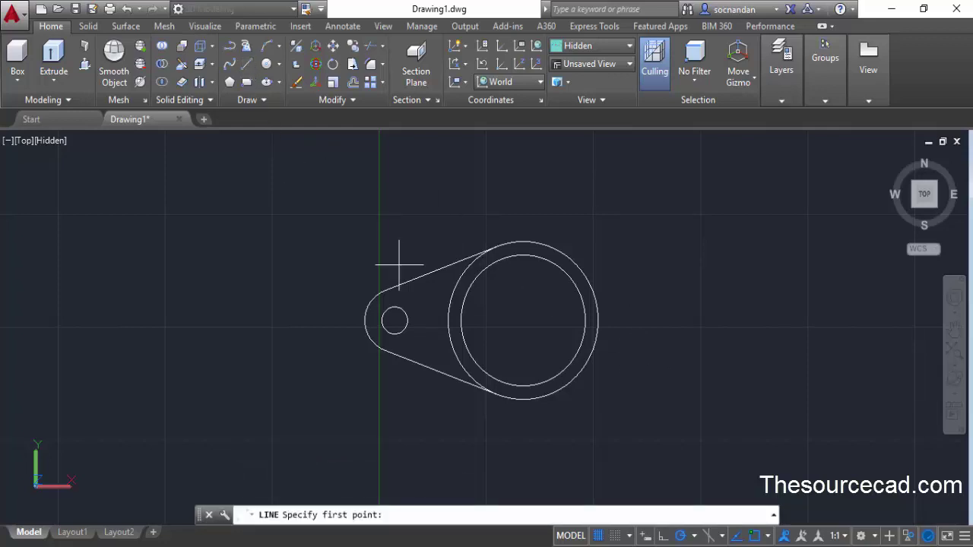
click(523, 319)
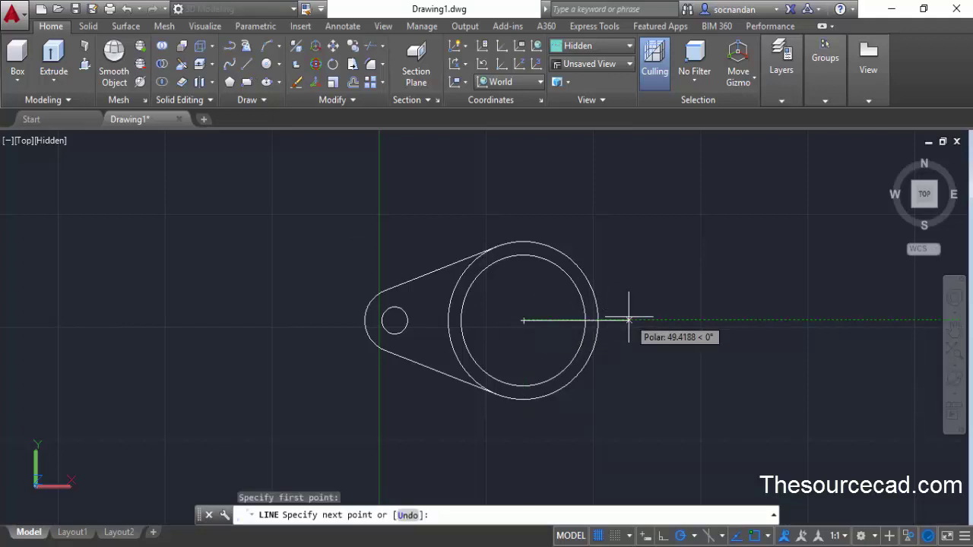
text(44)
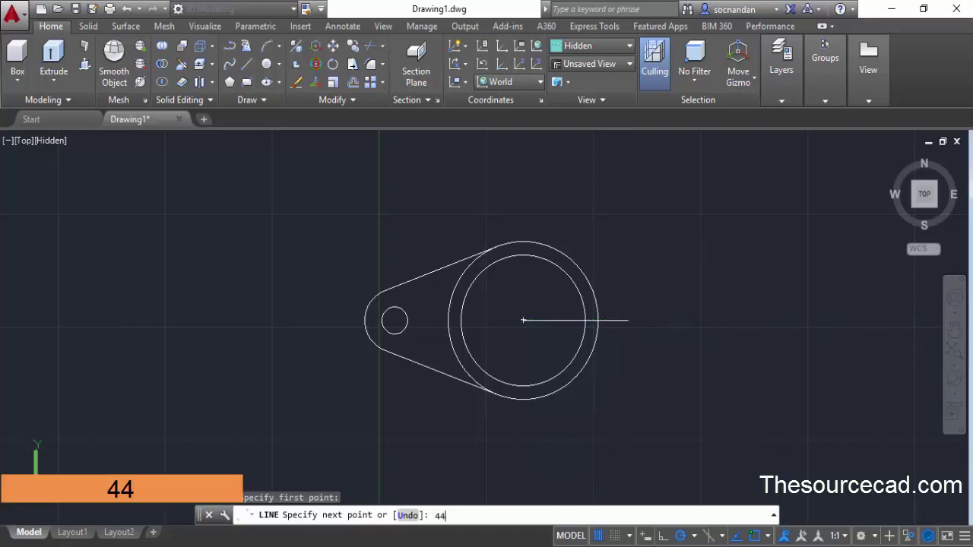
key(Return)
key(Return)
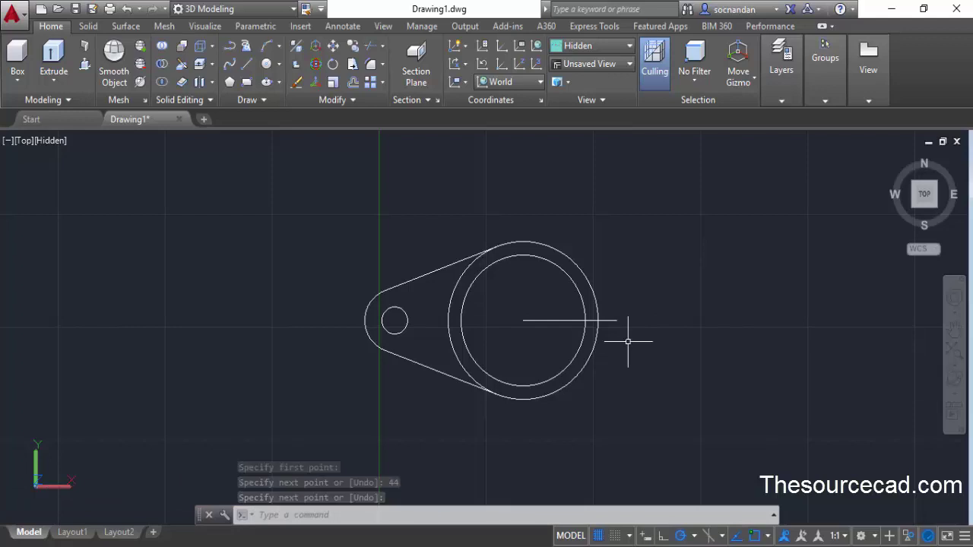
click(247, 67)
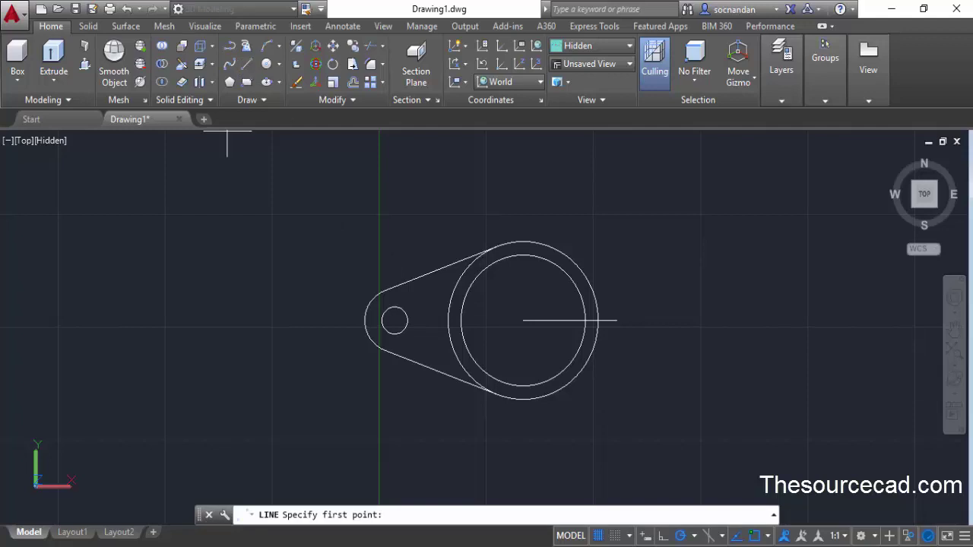
click(617, 320)
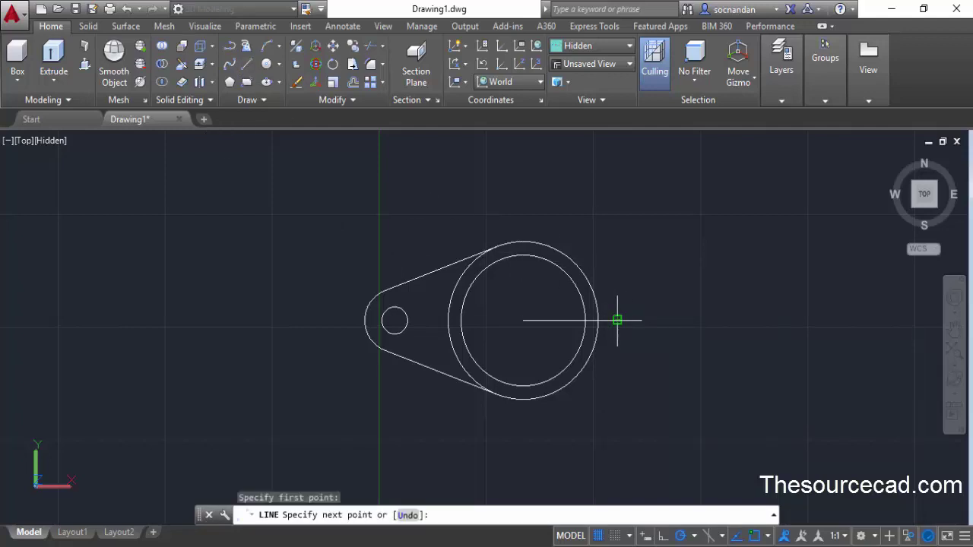
text(11)
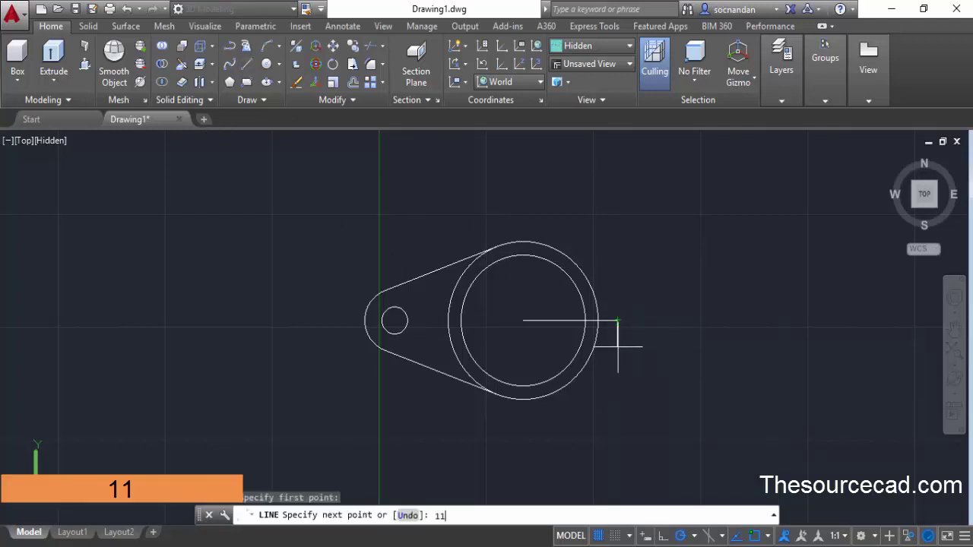
key(Return)
key(Return)
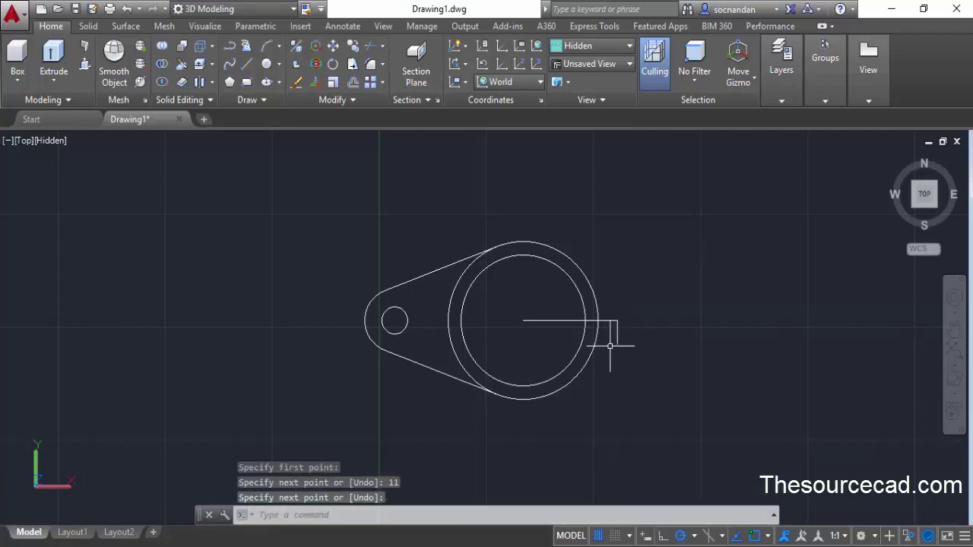
Draw a radius-8 circle at the bottom end of the 11-unit line
text(c)
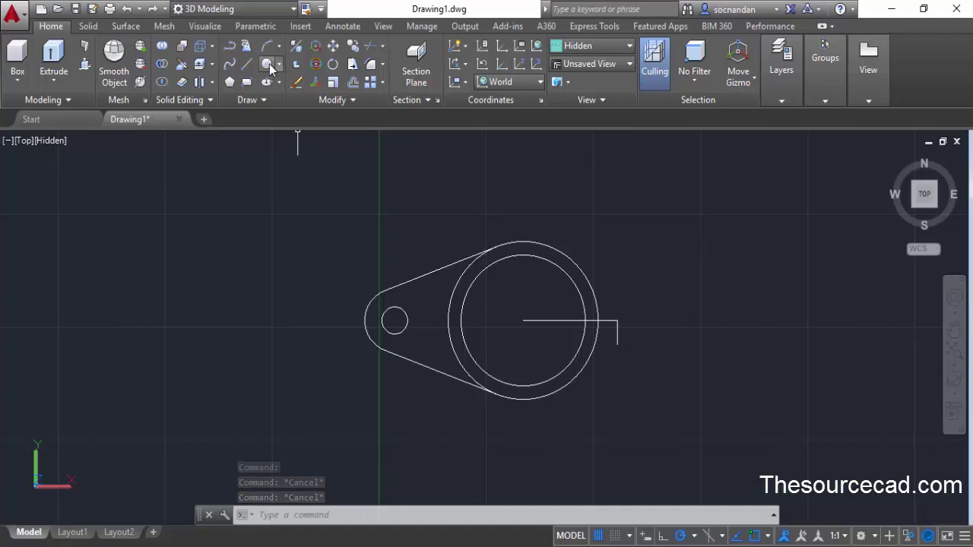
key(Return)
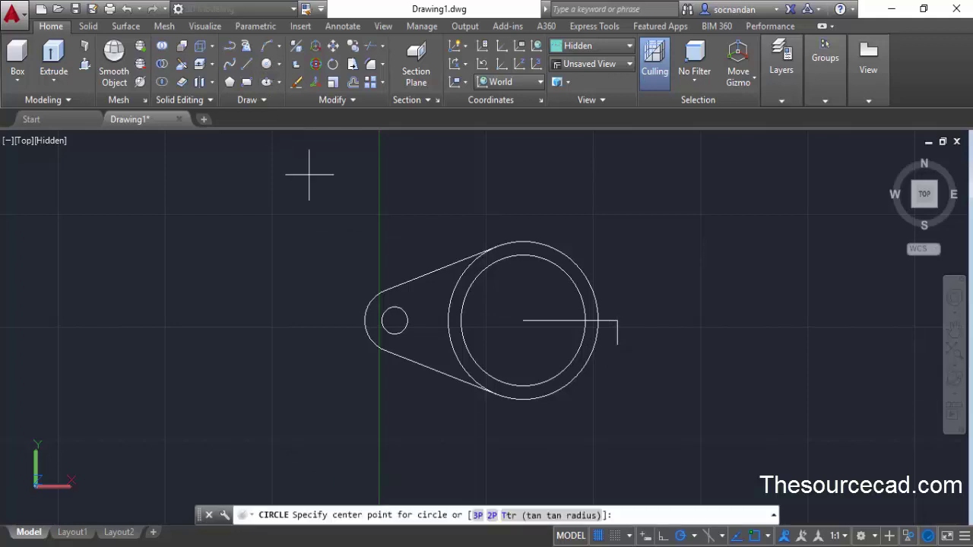
click(617, 344)
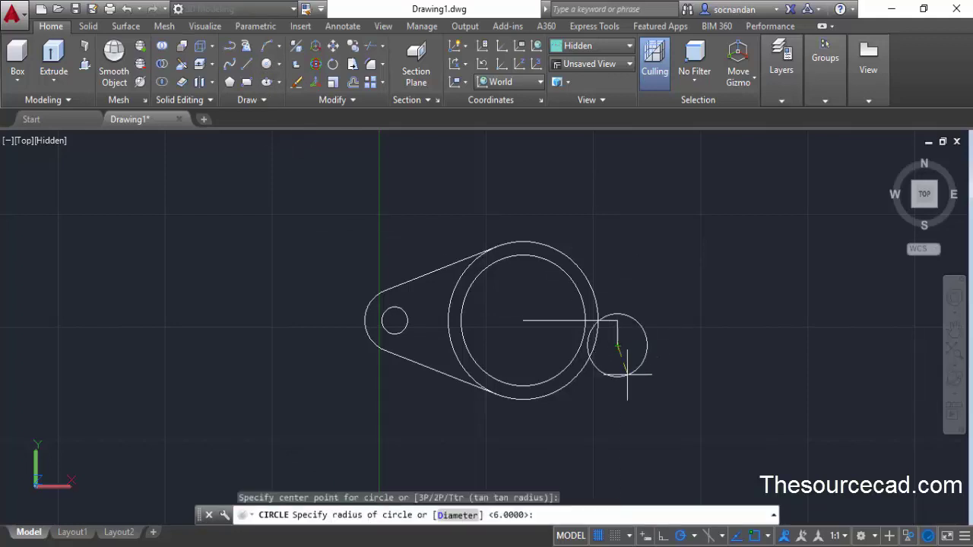
text(8)
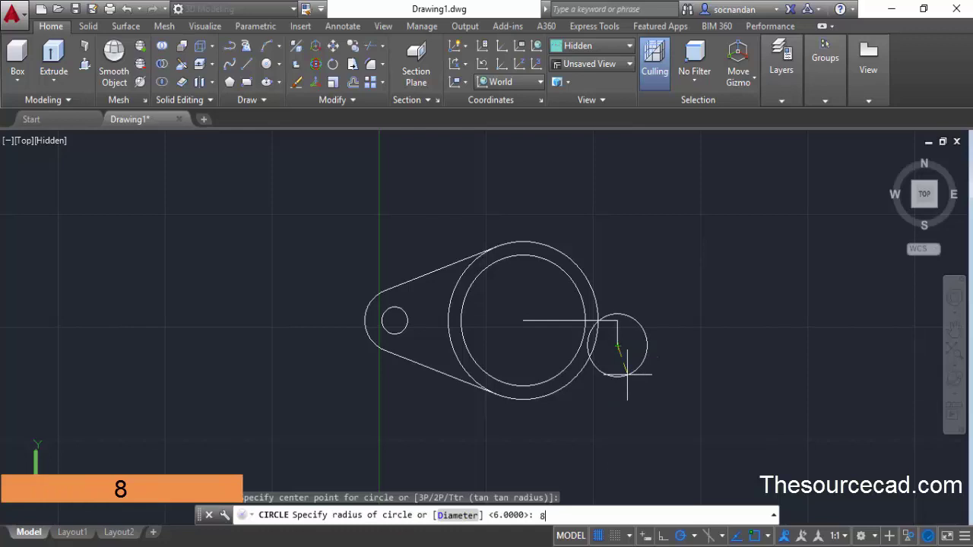
key(Return)
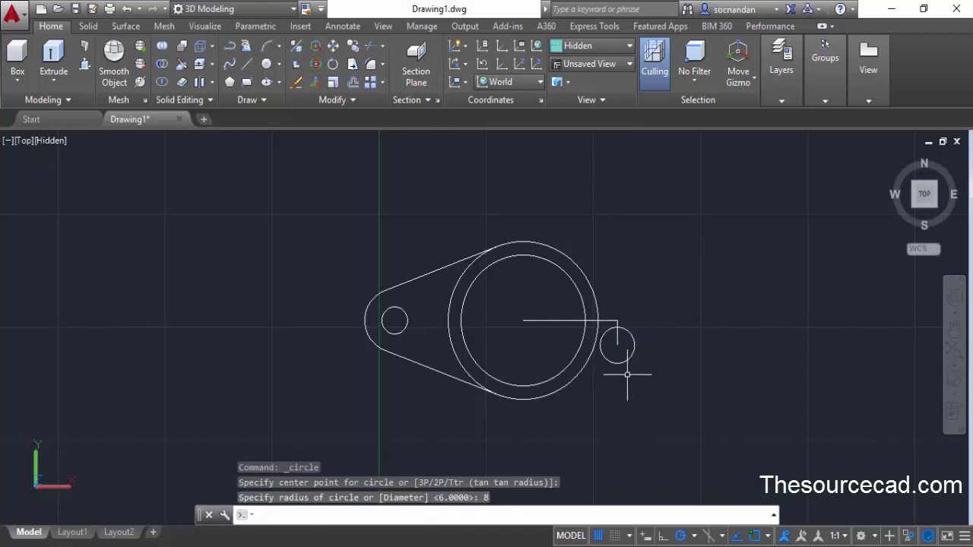
Mirror the radius-8 circle above the 44-unit horizontal line, keeping the original
click(625, 330)
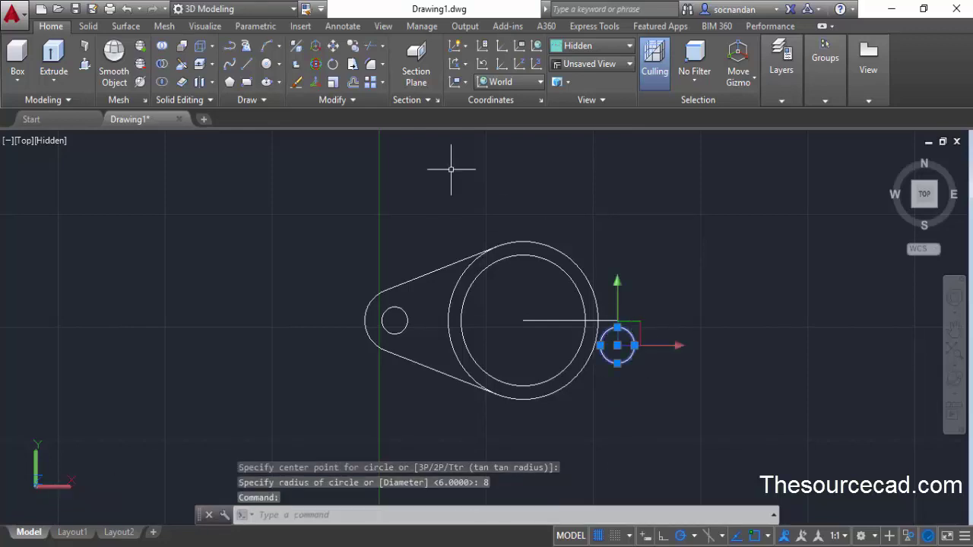
click(338, 99)
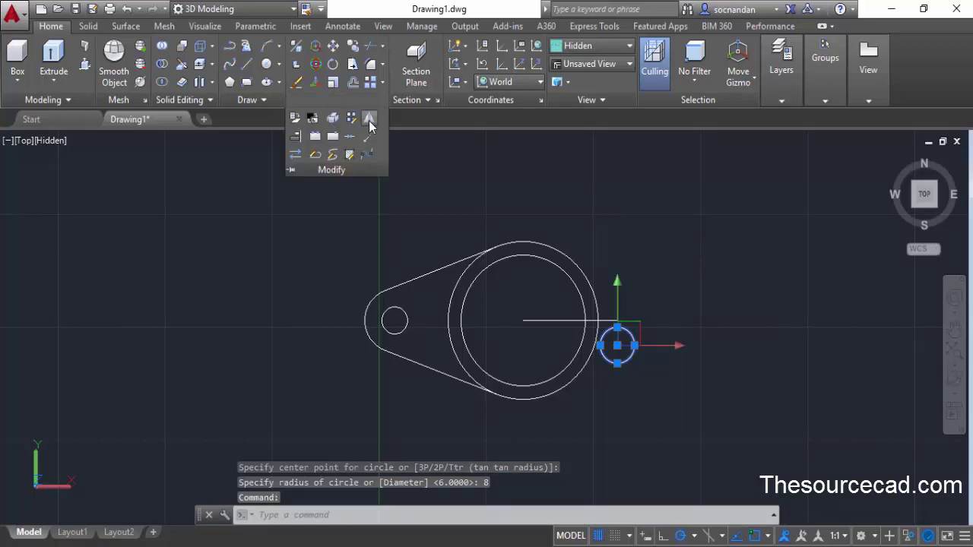
click(370, 120)
click(617, 321)
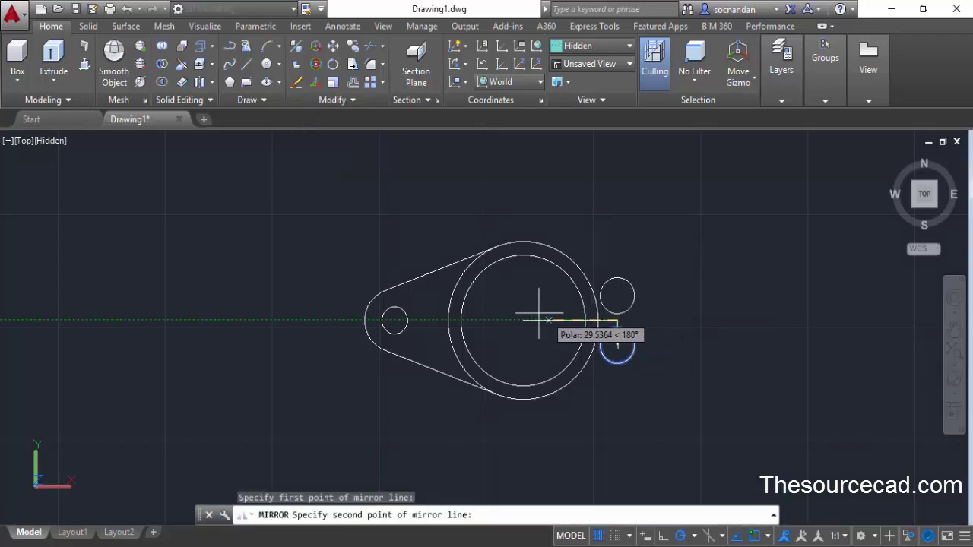
click(539, 318)
key(Return)
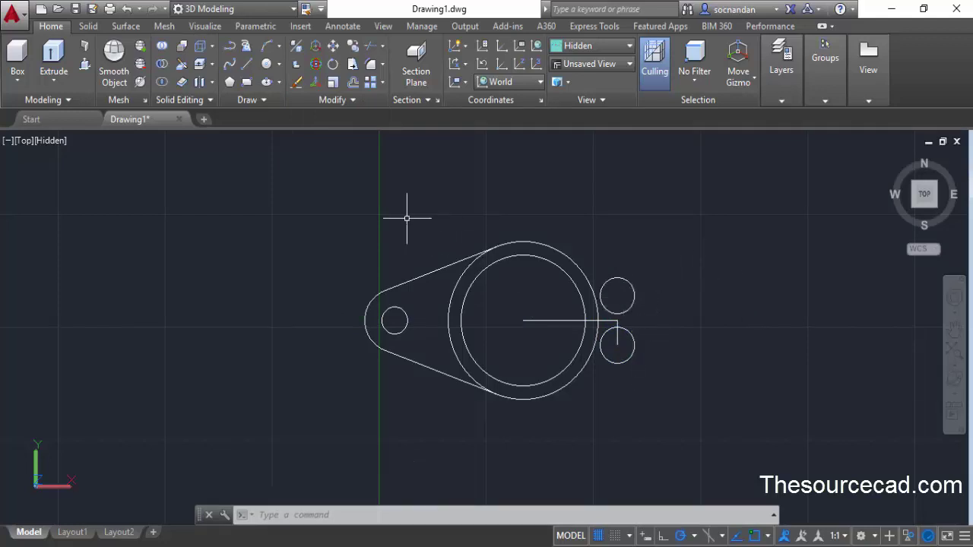
Draw a vertical line tangent to the right sides of the upper and lower radius-8 circles
click(248, 67)
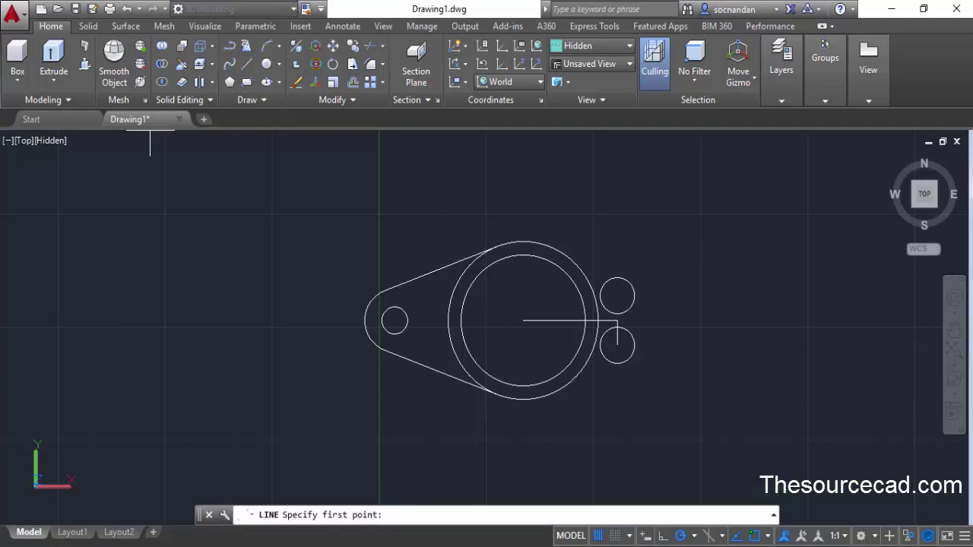
key(F8)
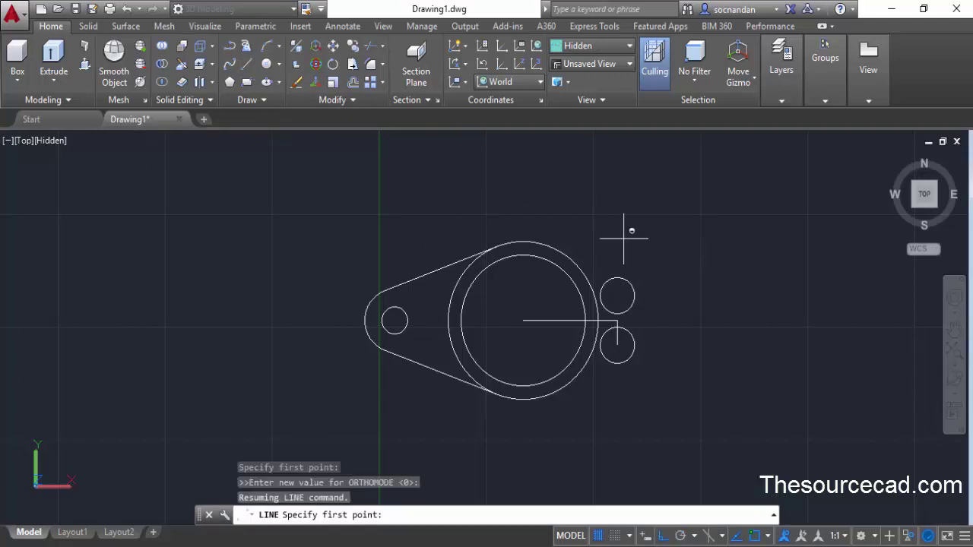
shift+right_click(630, 228)
click(691, 413)
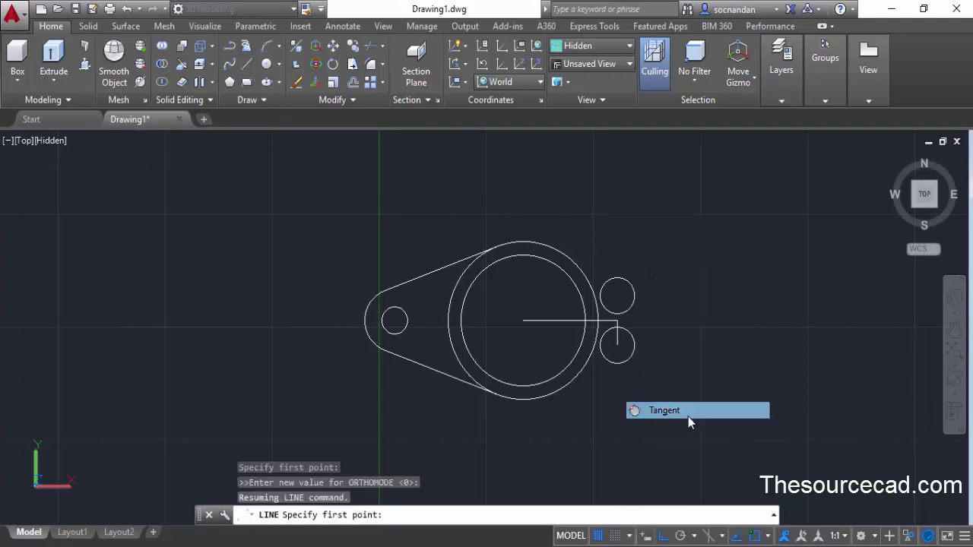
click(634, 289)
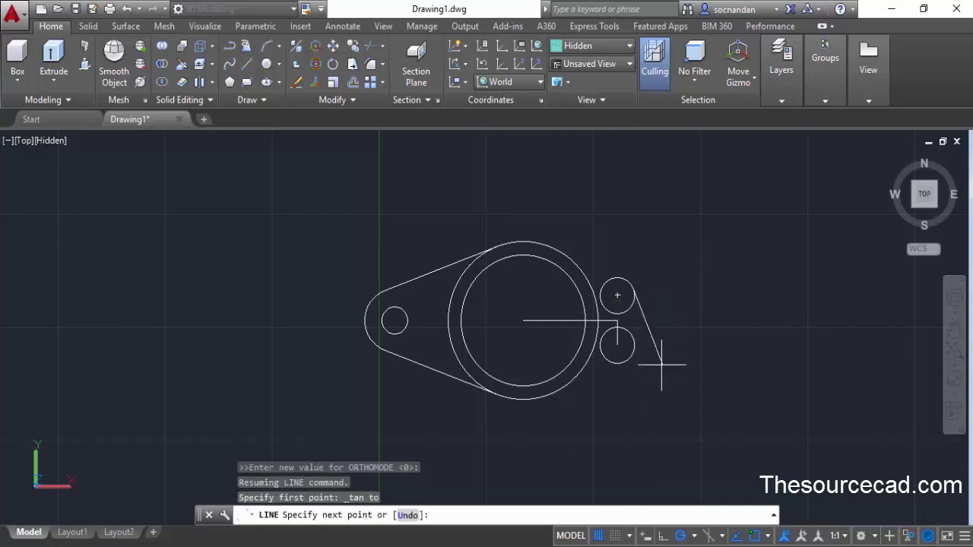
shift+right_click(650, 348)
click(688, 407)
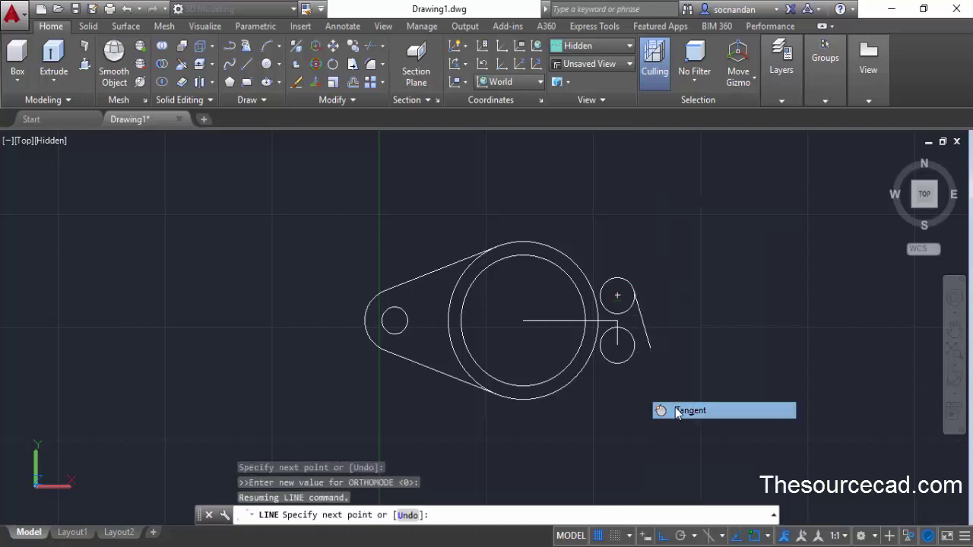
click(635, 349)
key(Return)
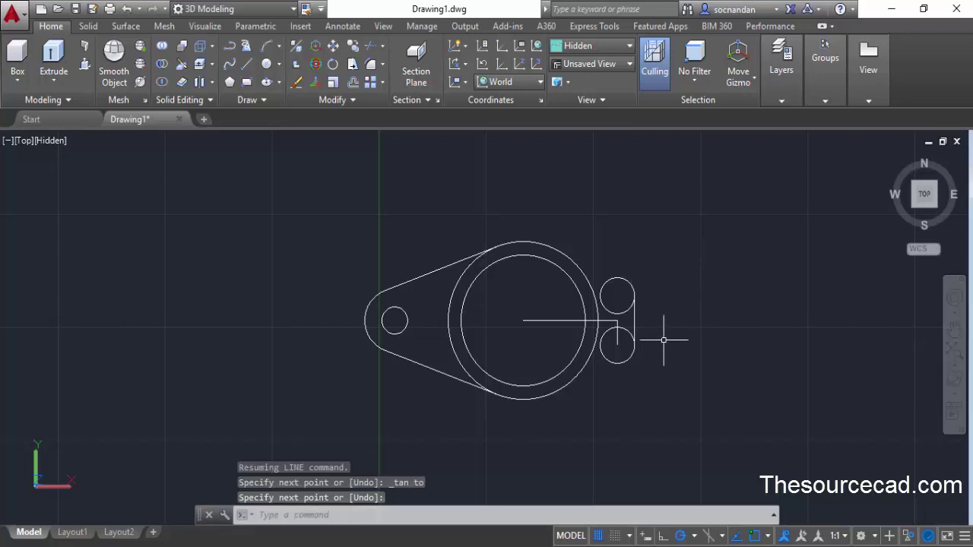
click(247, 67)
shift+right_click(605, 257)
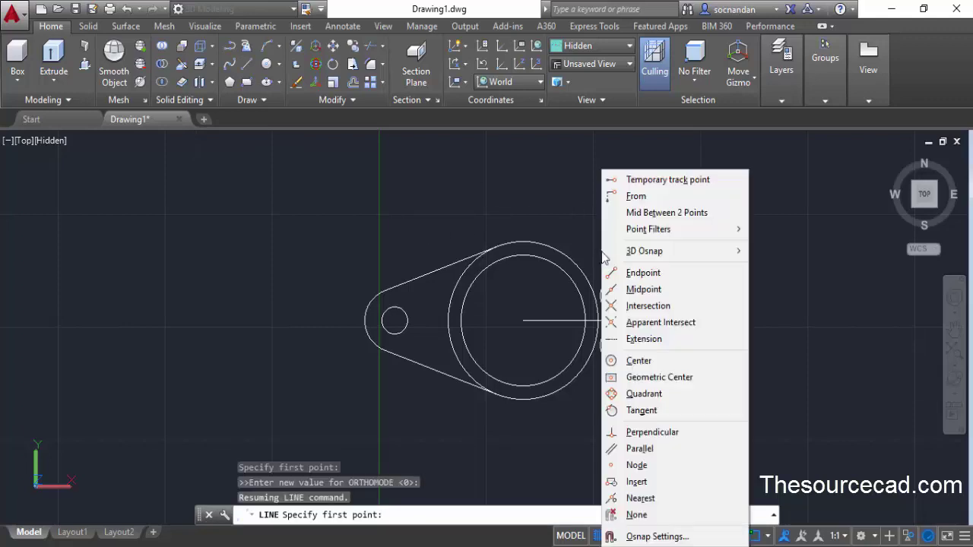
click(654, 411)
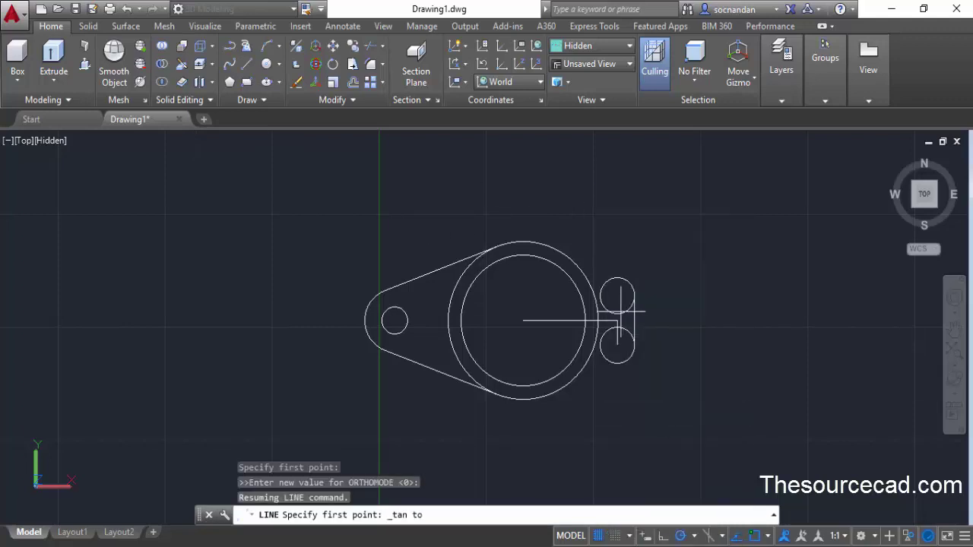
click(619, 282)
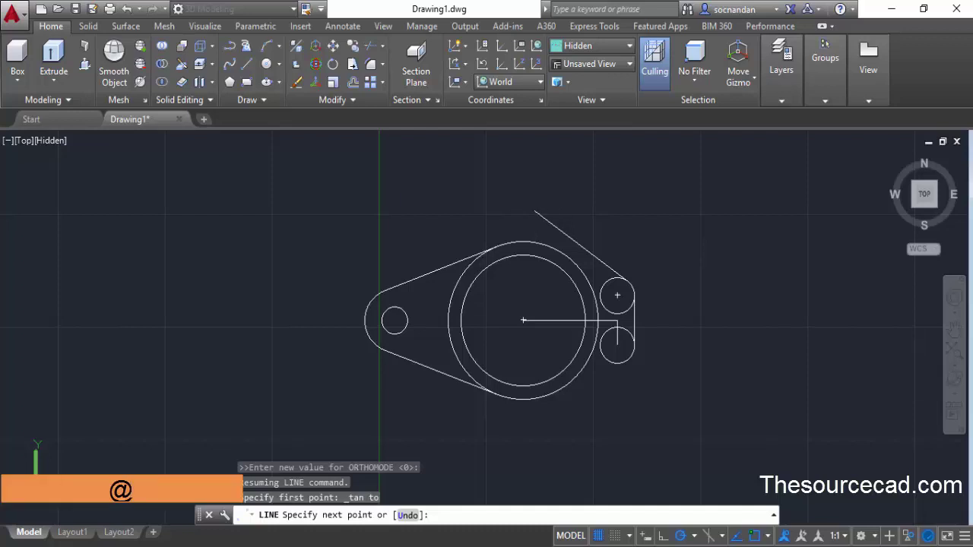
click(533, 209)
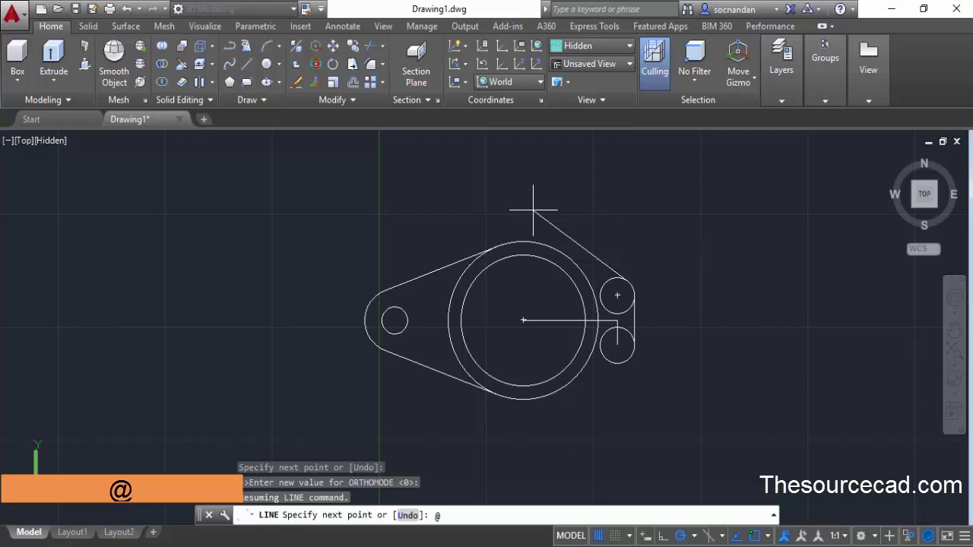
text(@20<180)
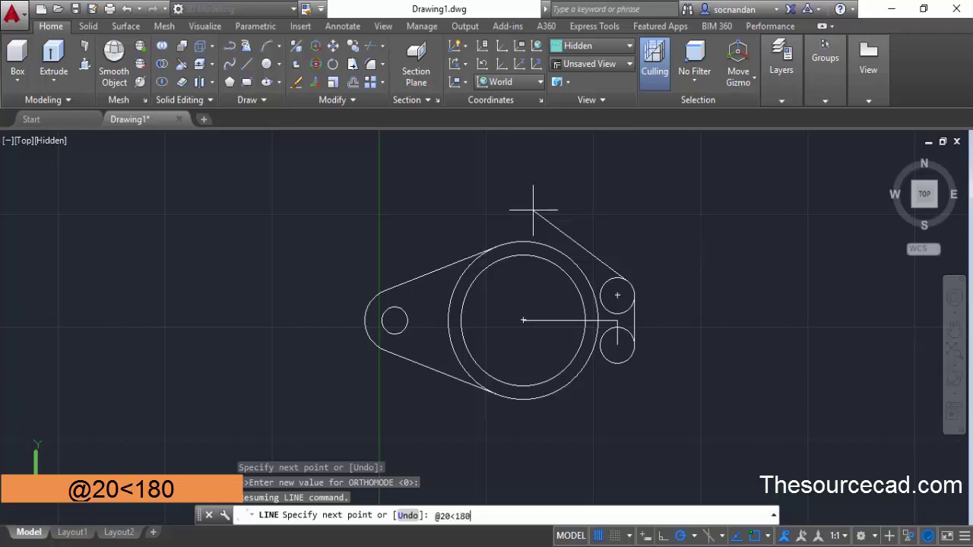
key(Return)
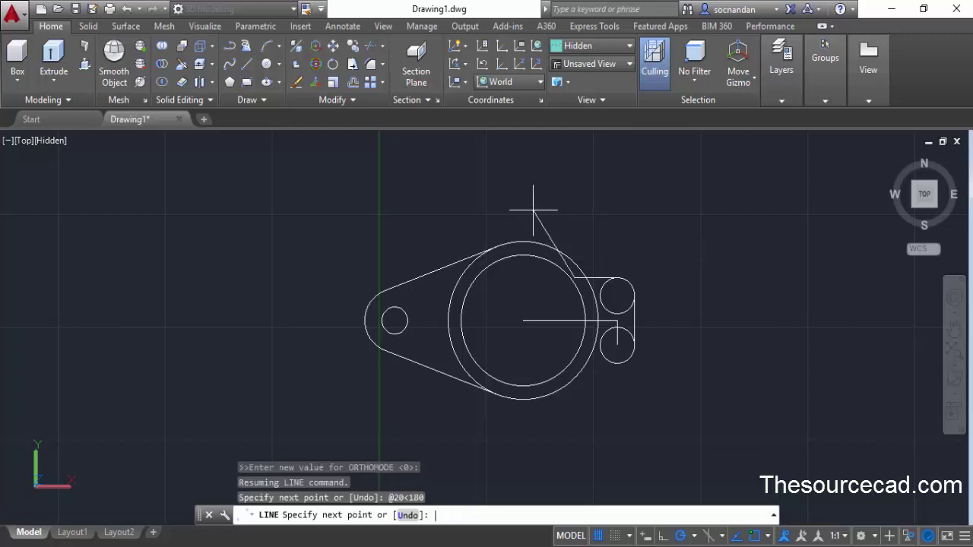
key(Return)
scroll(626, 287, up, 2)
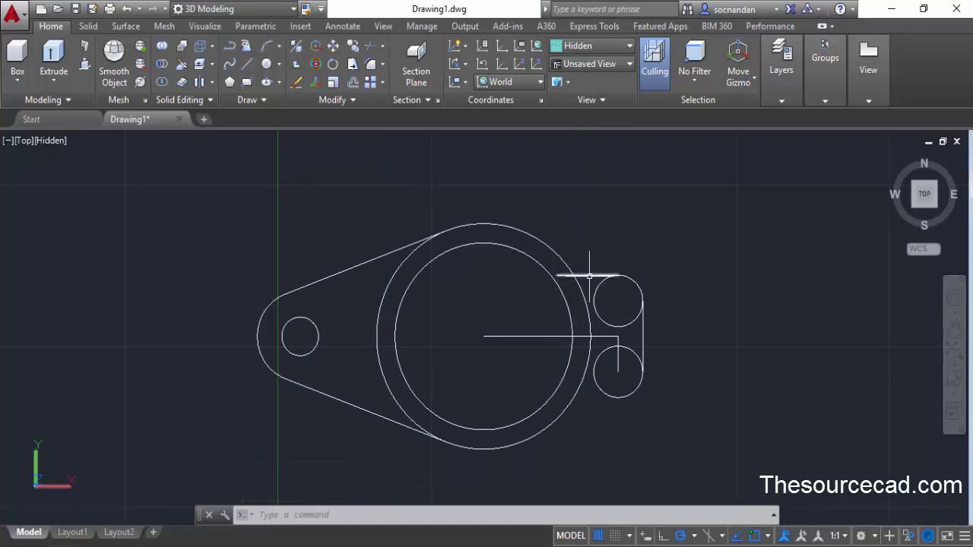
Trim off the upper edge line's stub inside the outer circle, then select that upper edge line
click(371, 47)
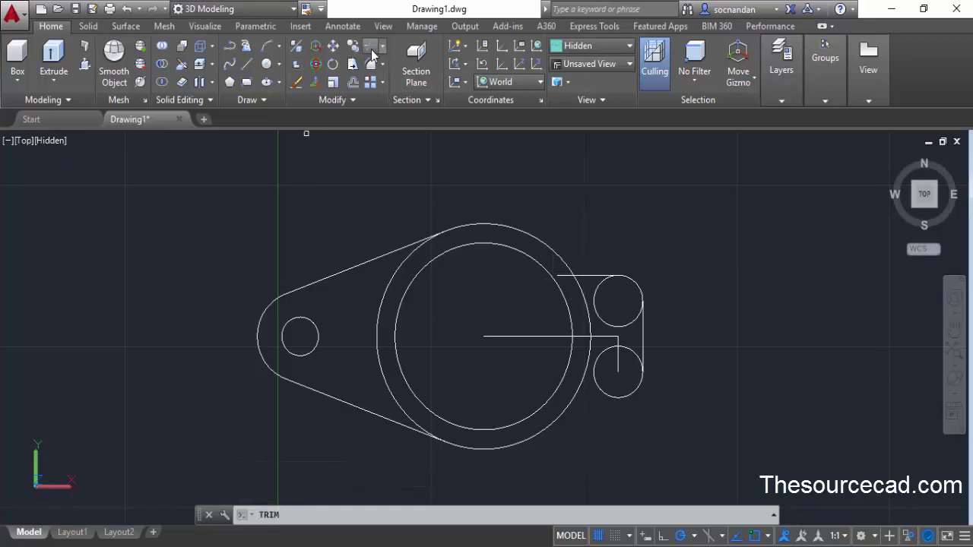
key(Return)
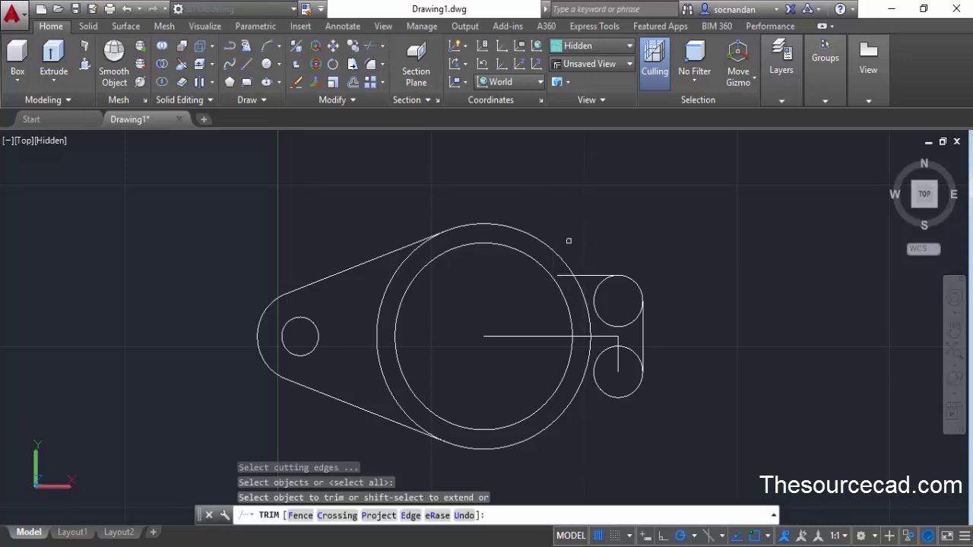
click(563, 277)
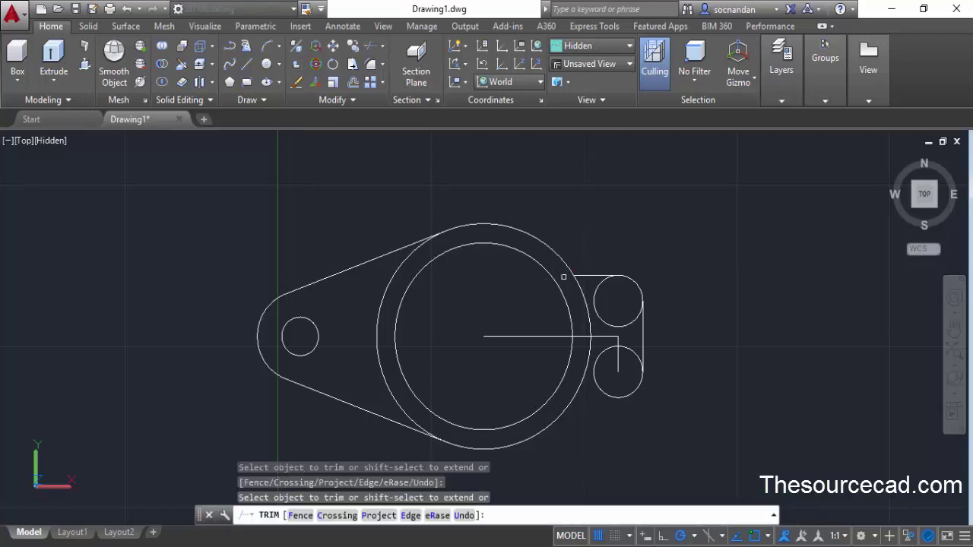
key(Escape)
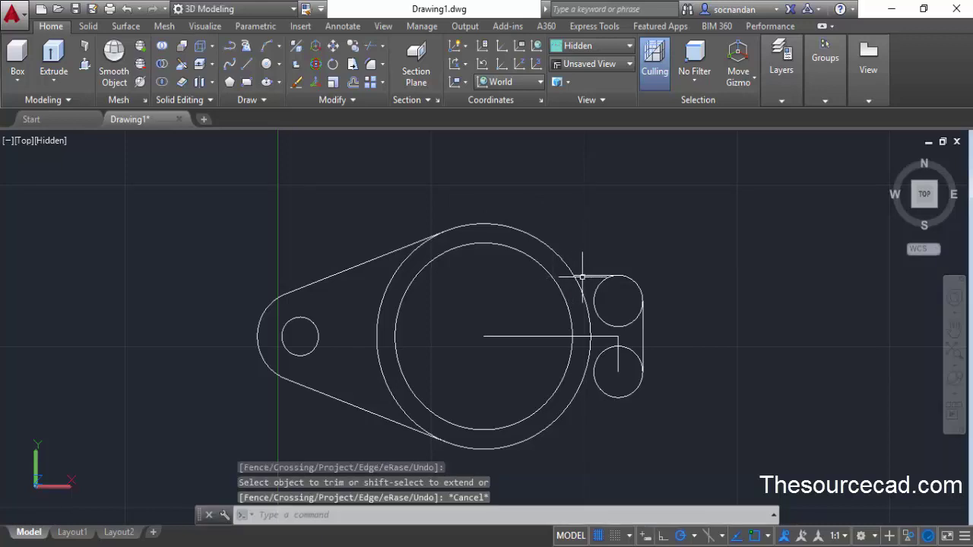
click(592, 275)
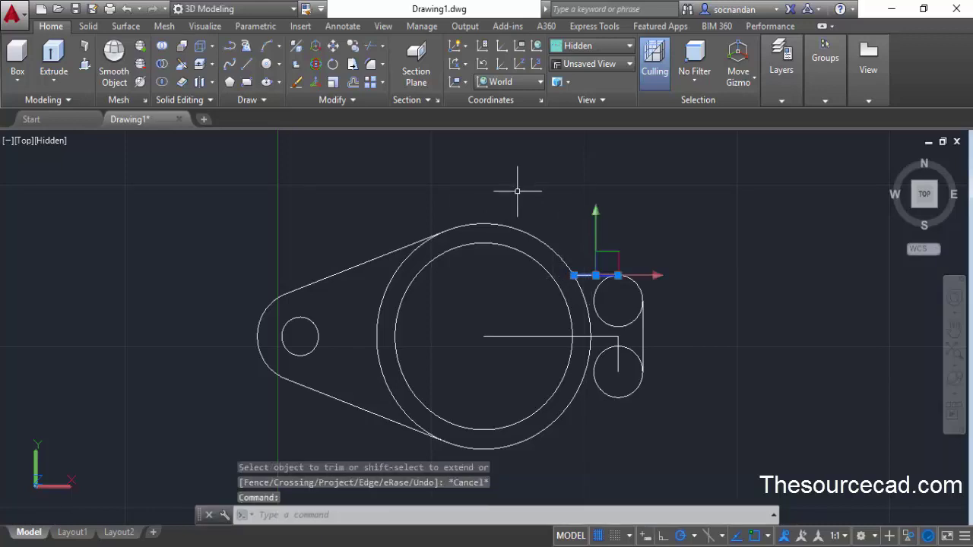
Mirror the lug's top line about the horizontal centre line, keeping the original, to form its bottom edge
click(354, 101)
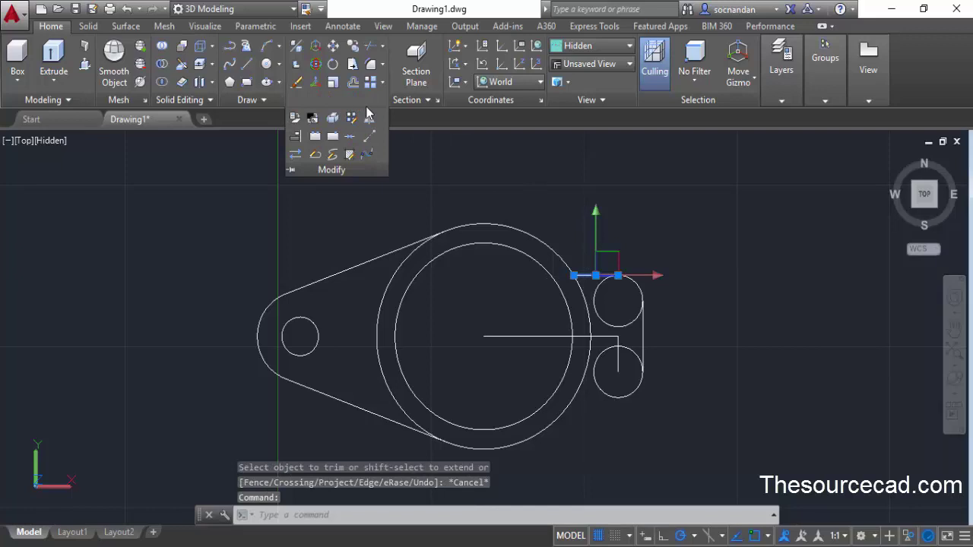
click(370, 122)
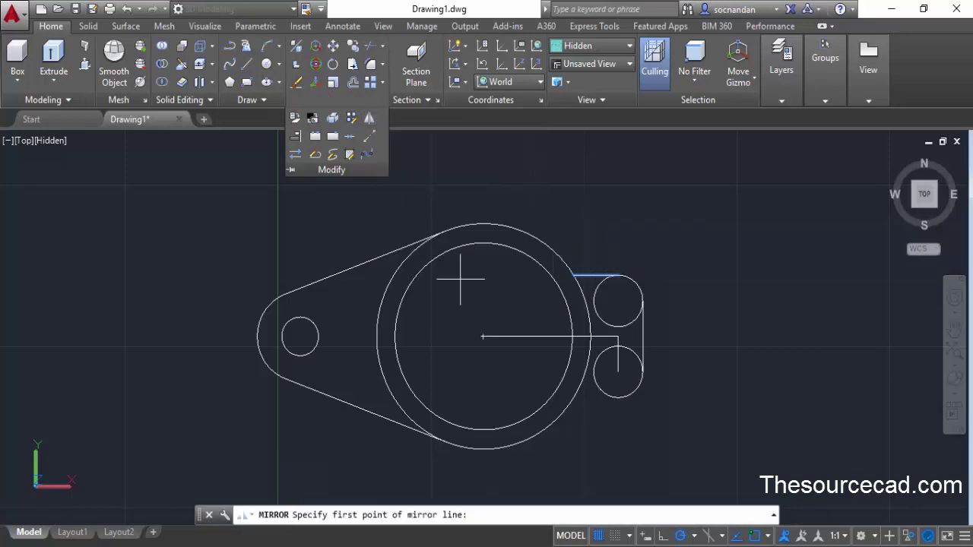
click(619, 336)
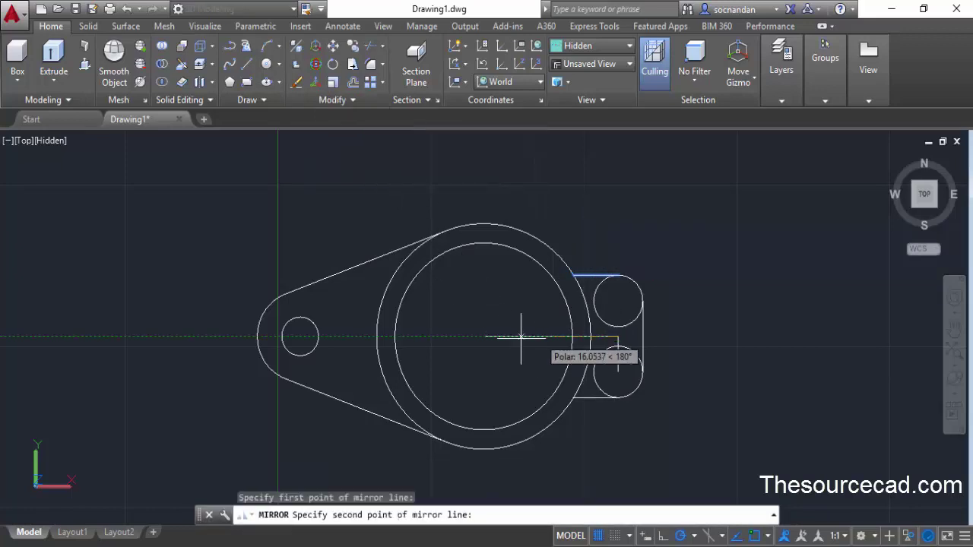
click(482, 336)
key(Return)
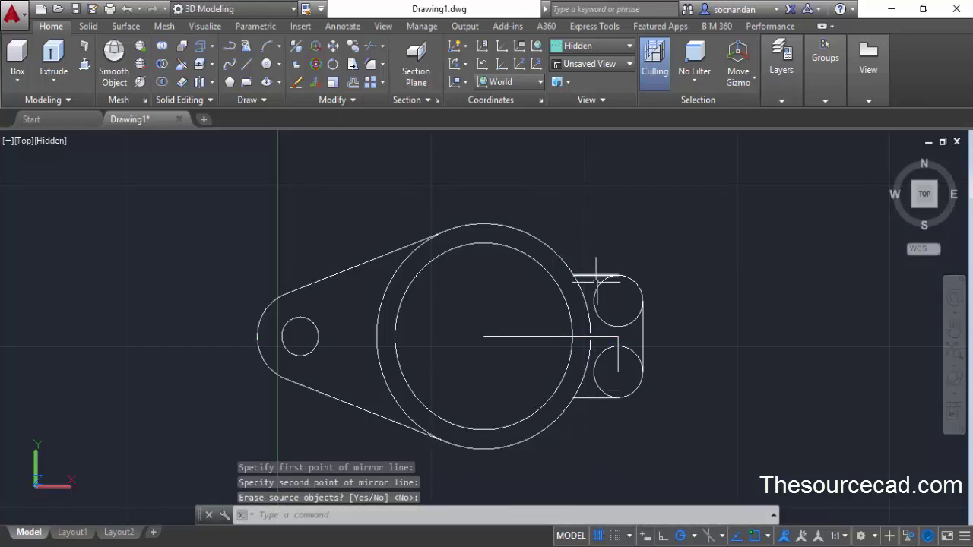
Delete the horizontal and vertical construction lines
click(615, 336)
click(618, 355)
key(Delete)
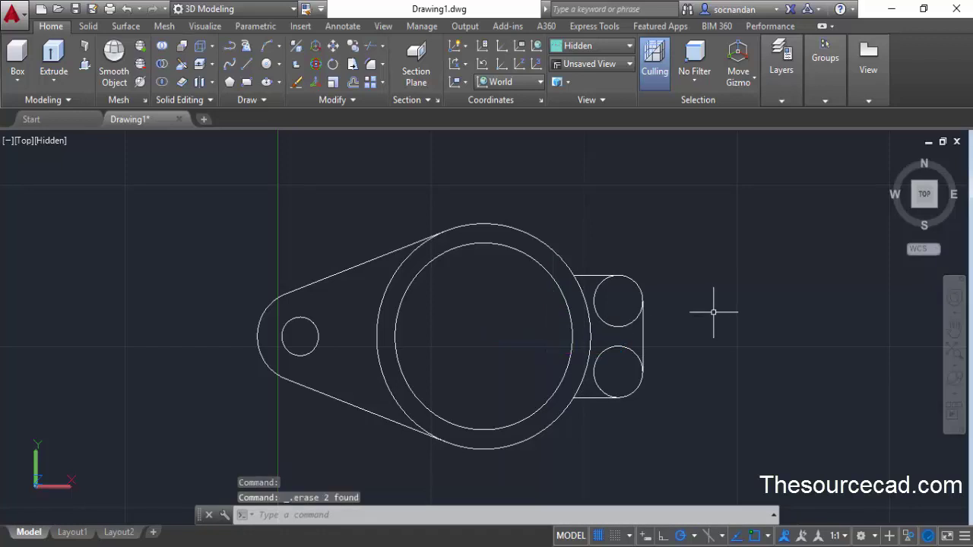
Trim away the inner halves of both radius-8 circles with a crossing trim selection
click(371, 52)
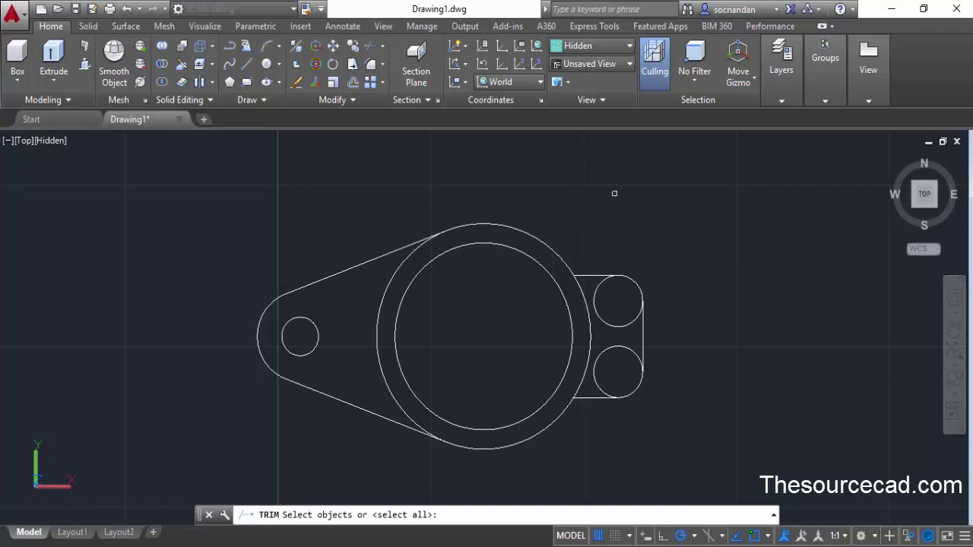
click(622, 351)
click(609, 292)
right_click(650, 244)
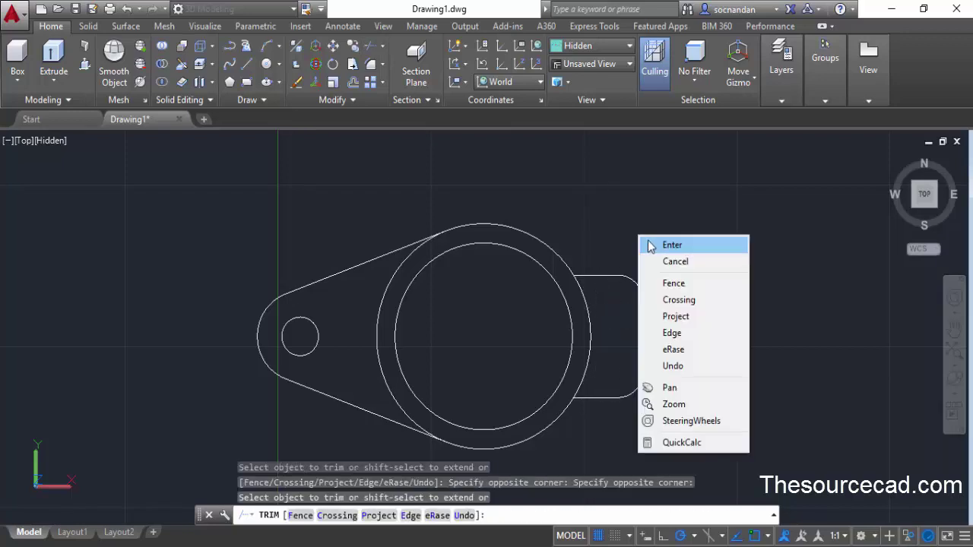
click(650, 245)
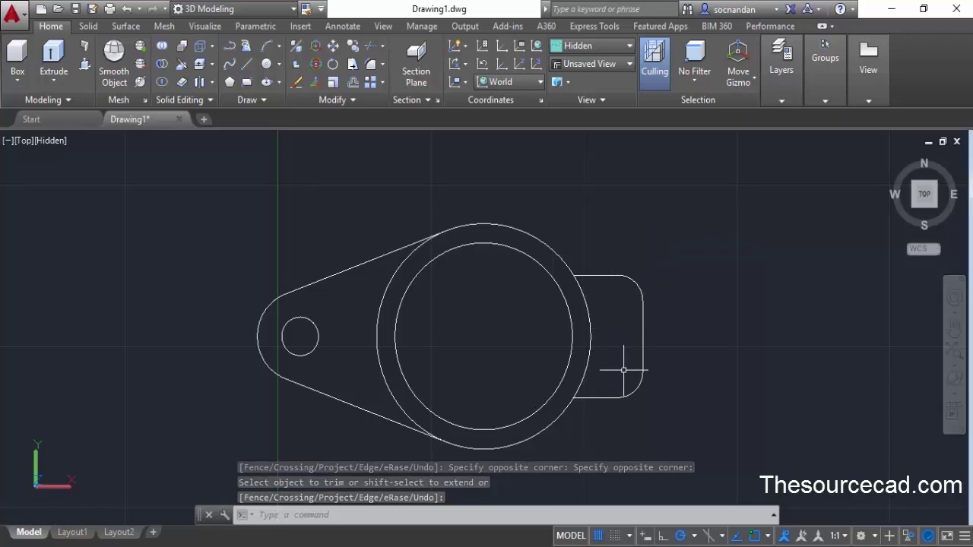
Draw a radius-3 circle at the upper rounded end's centre and copy it to the lower end's centre
text(c)
key(Return)
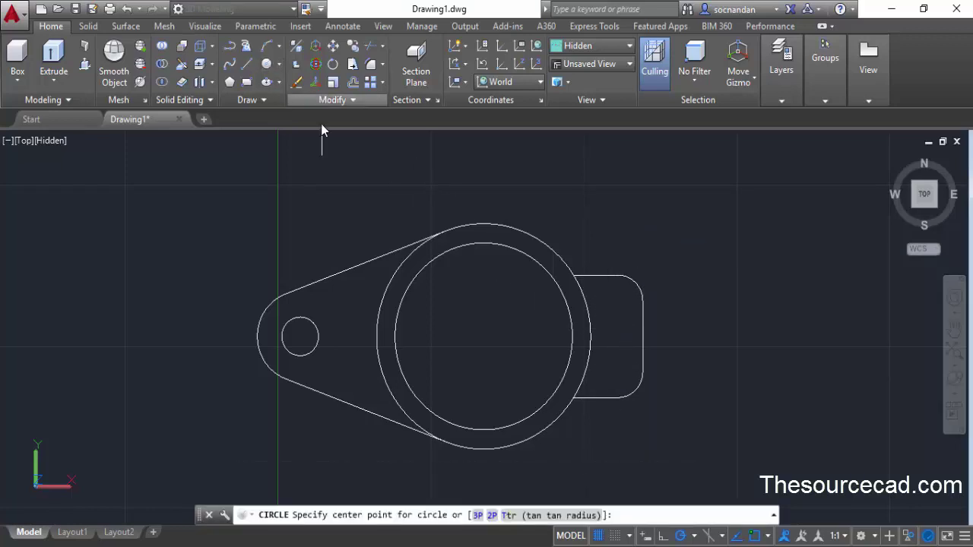
click(618, 301)
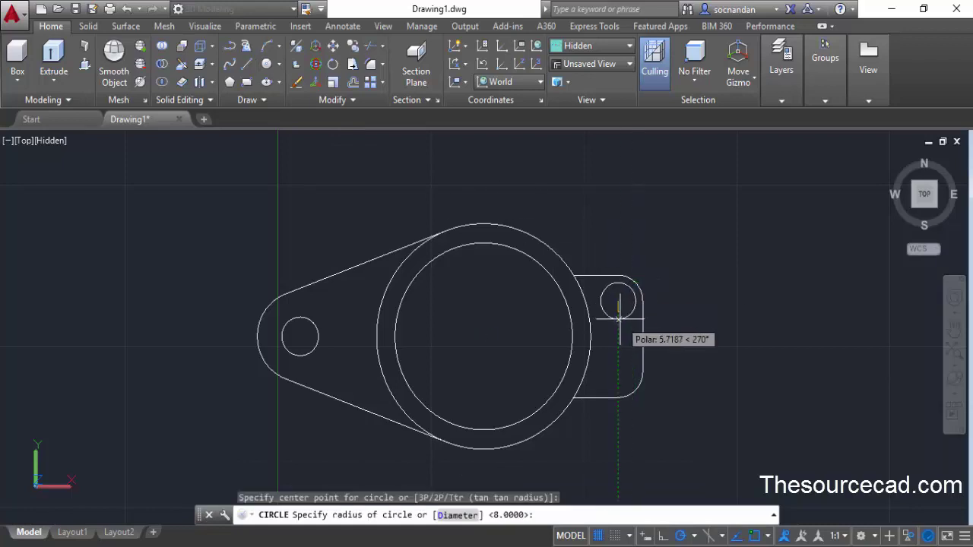
text(3)
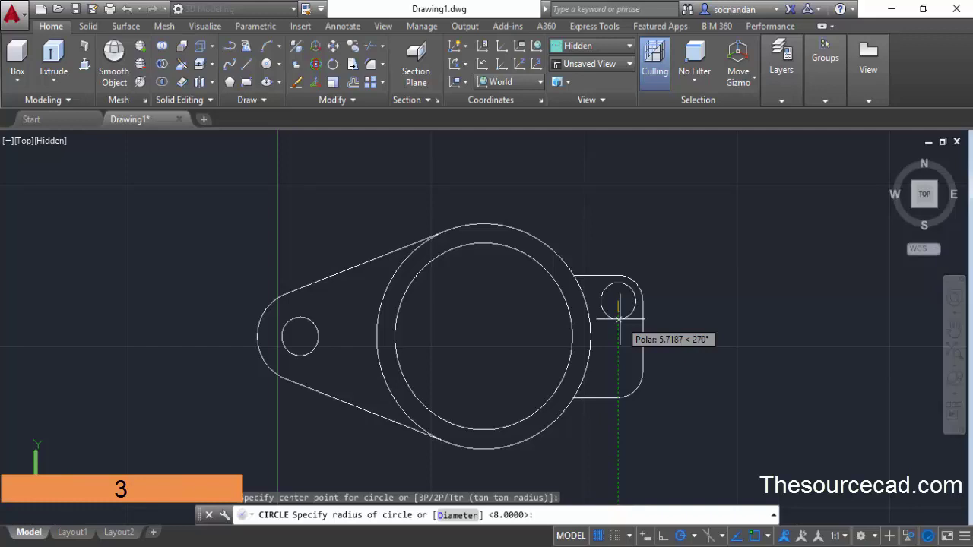
key(Return)
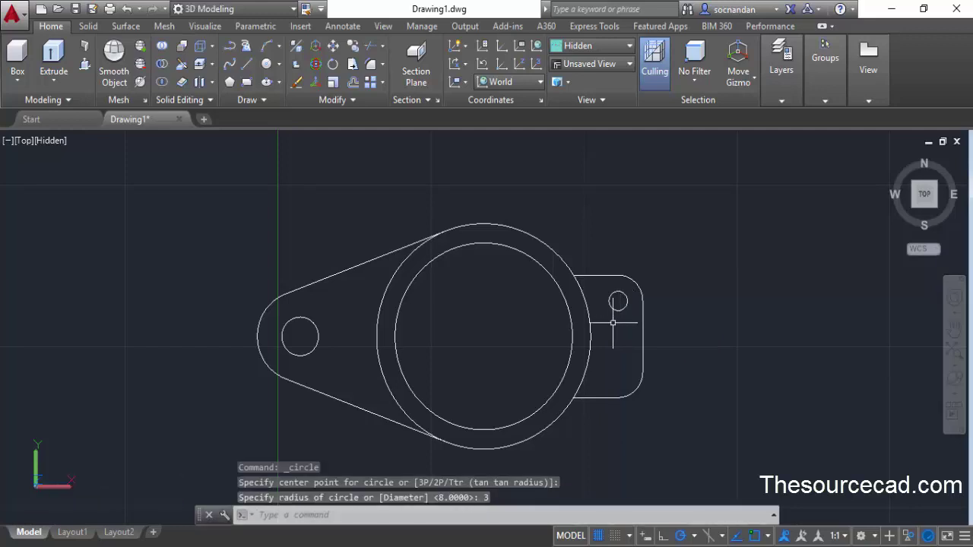
click(609, 301)
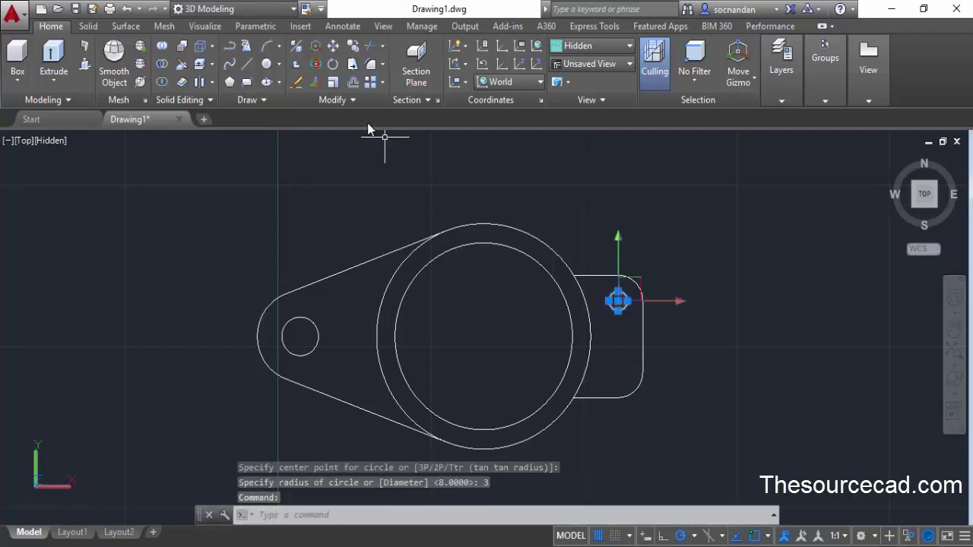
click(348, 47)
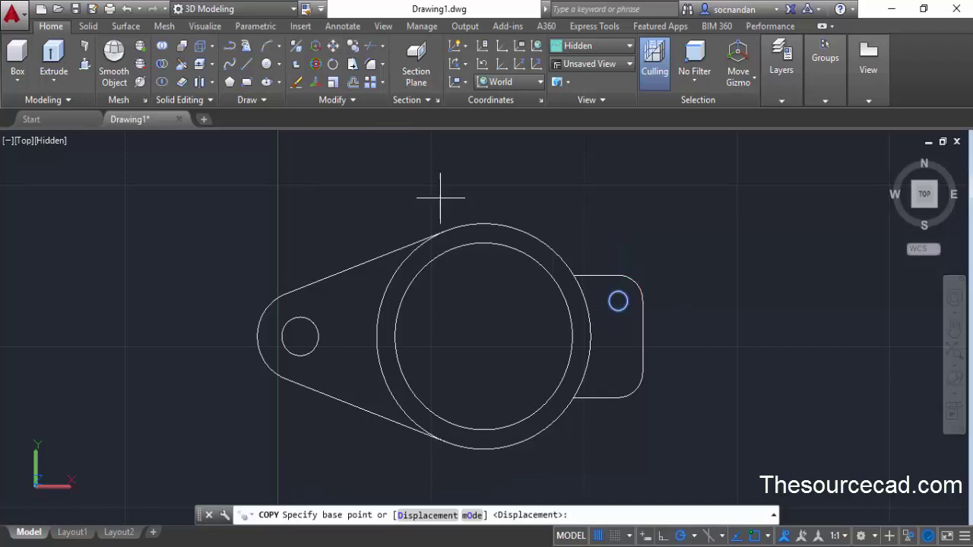
click(618, 301)
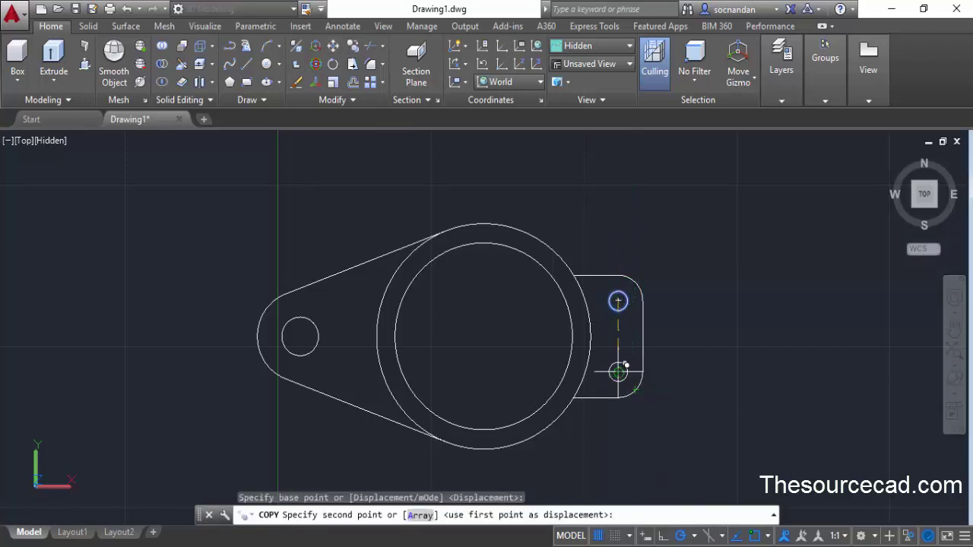
click(618, 372)
key(Return)
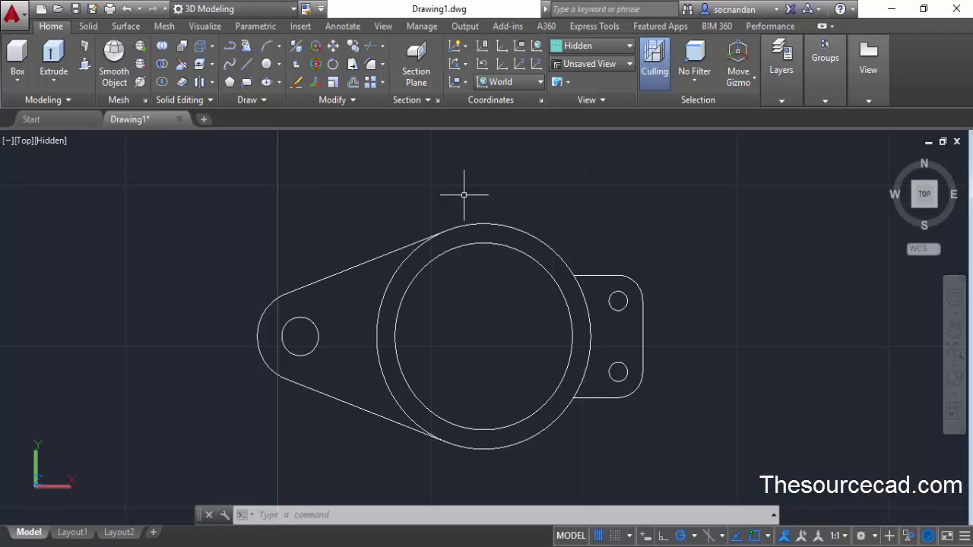
Trim off the outer circle's top and bottom arcs and delete the inner circle
click(371, 45)
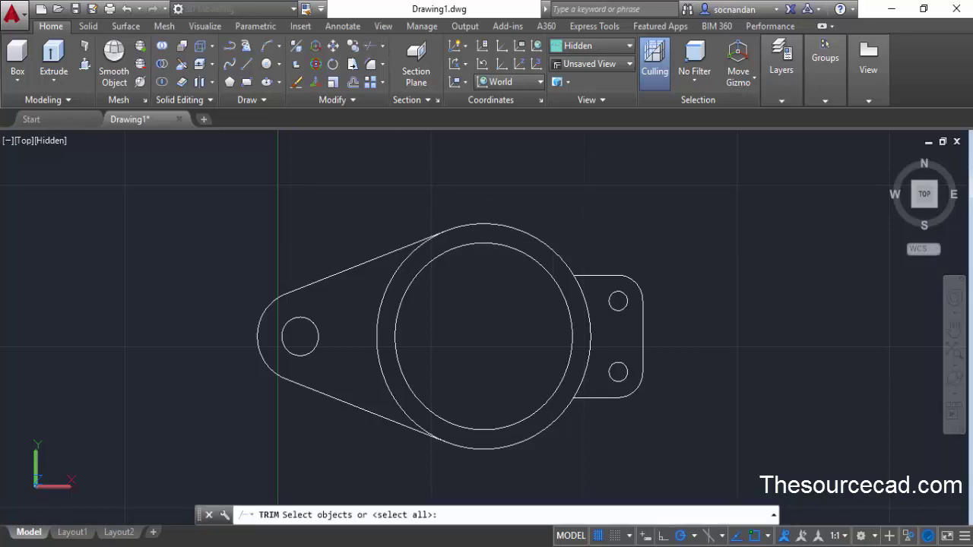
key(Return)
click(525, 231)
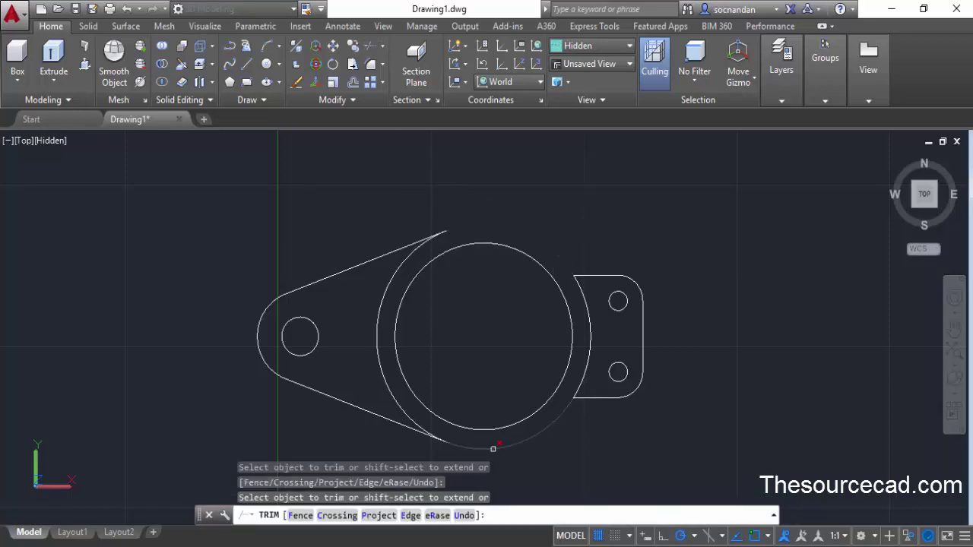
click(513, 251)
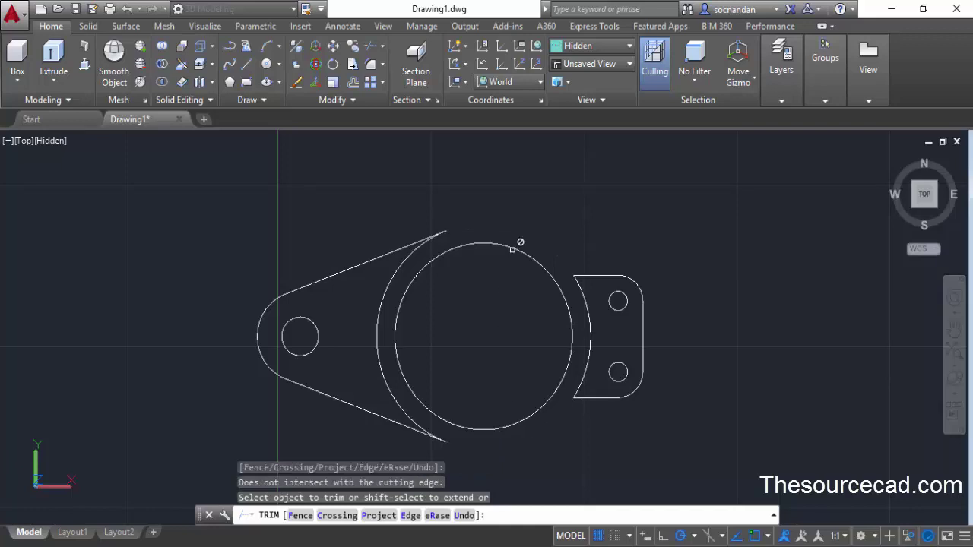
key(Escape)
click(530, 257)
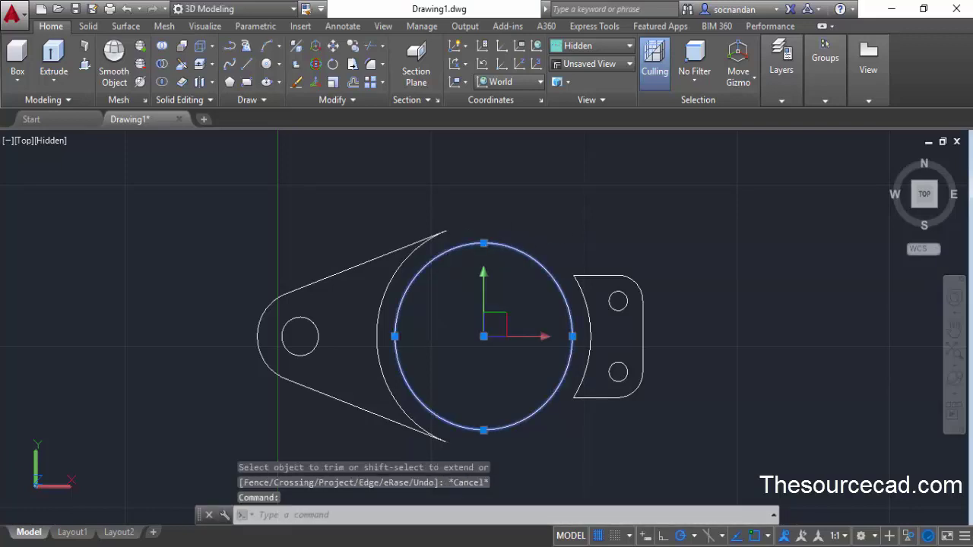
key(Delete)
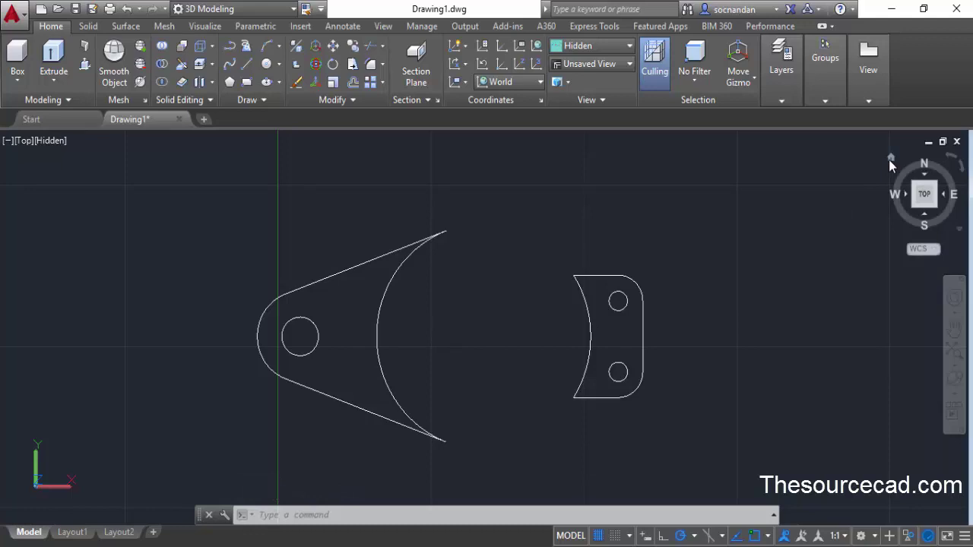
In a tilted 3D view, window-select the lug's six outline pieces and JOIN them into one polyline
click(890, 161)
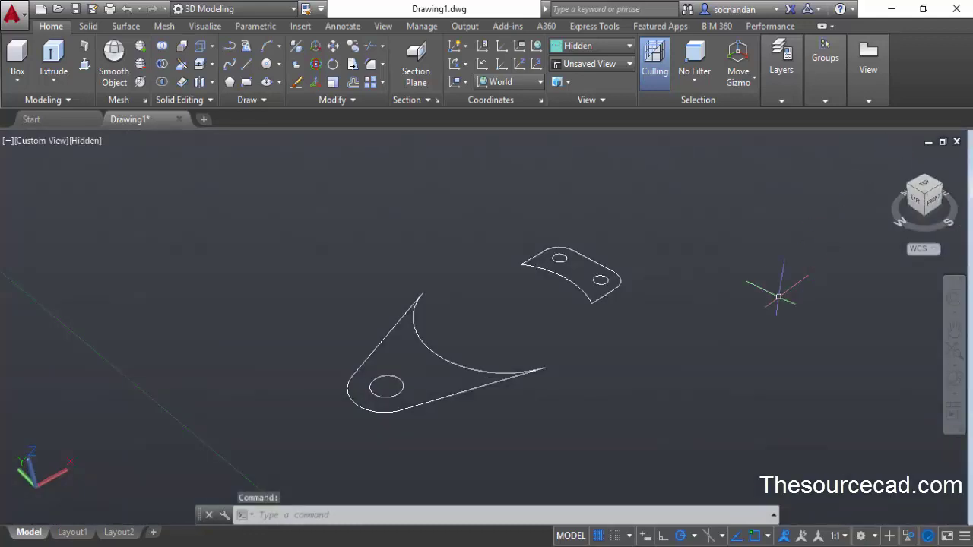
click(635, 333)
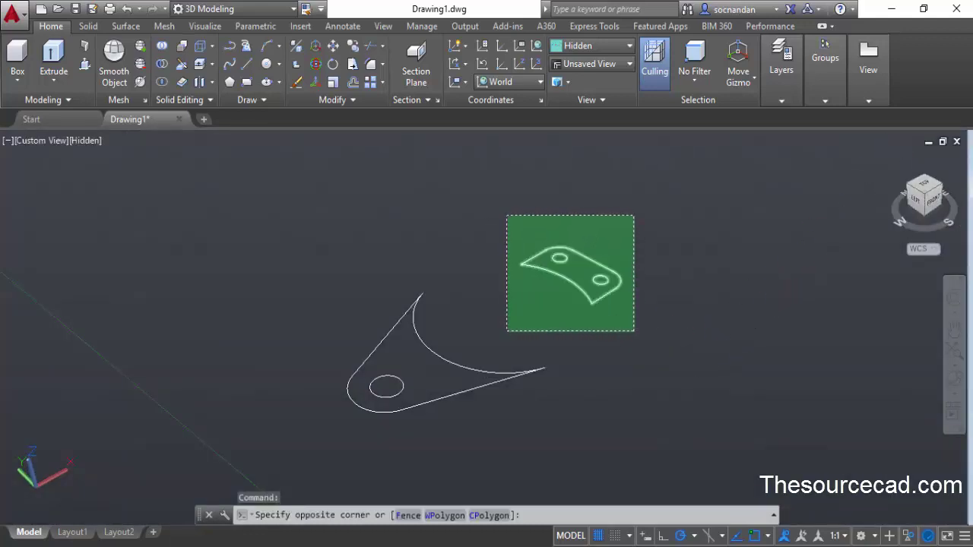
click(506, 217)
text(j)
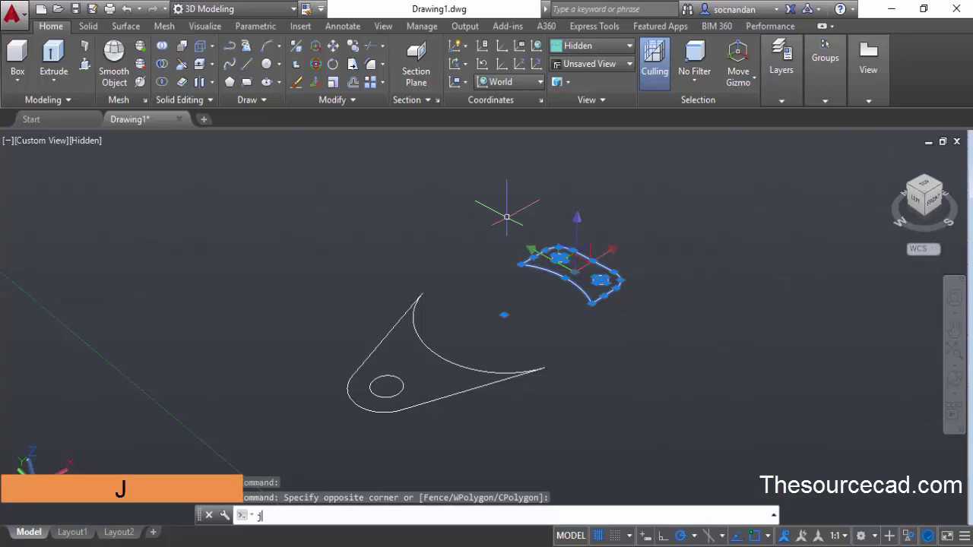
key(Return)
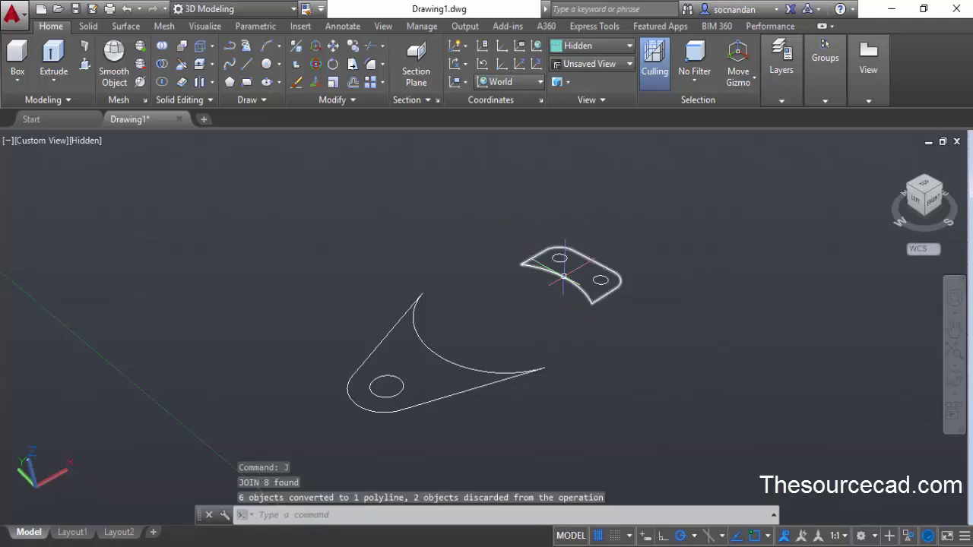
mouse_move(563, 277)
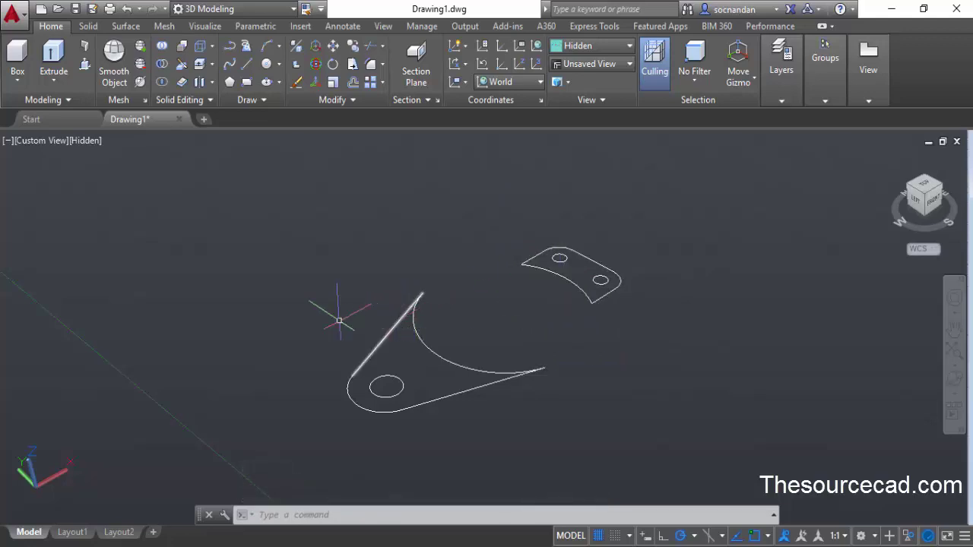
Window-select the arm profile's four pieces and JOIN them into a single closed polyline
click(308, 278)
click(556, 457)
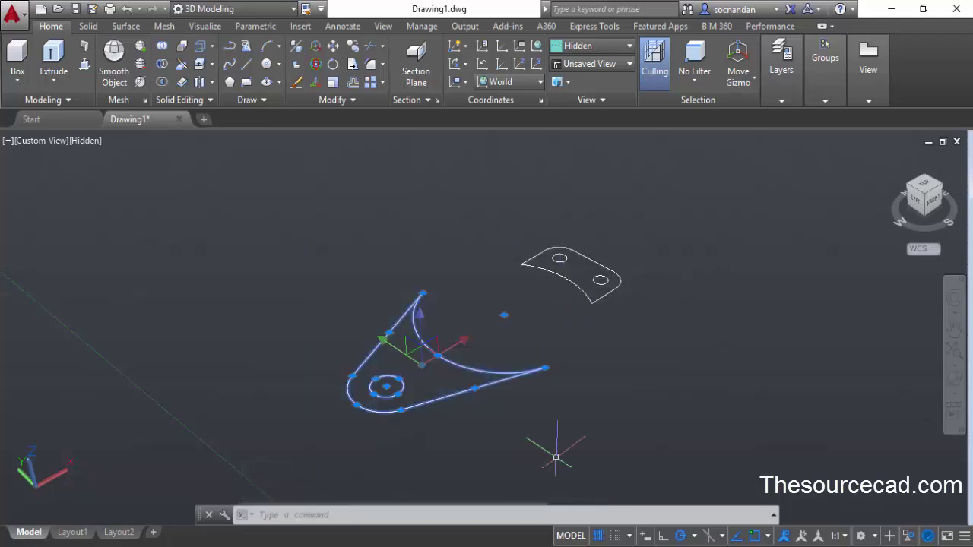
text(j)
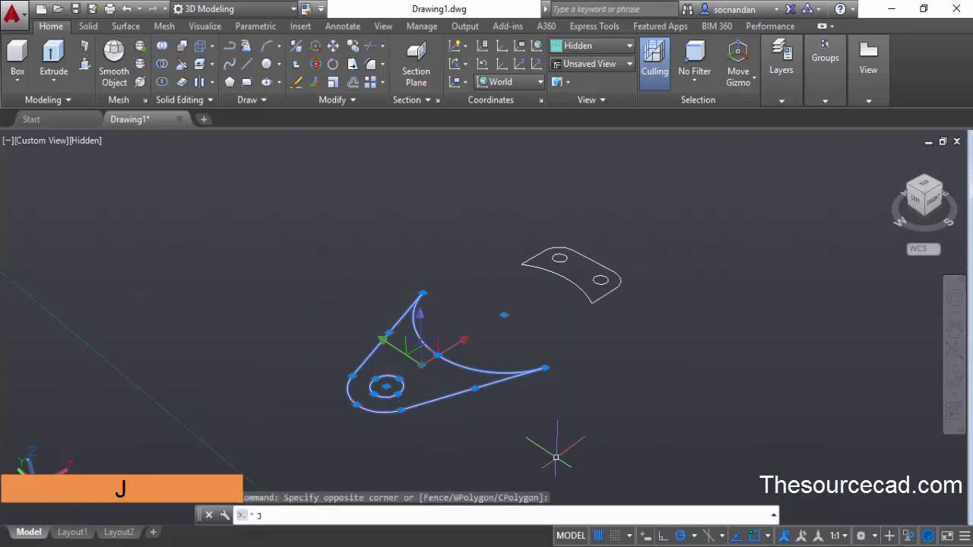
key(Return)
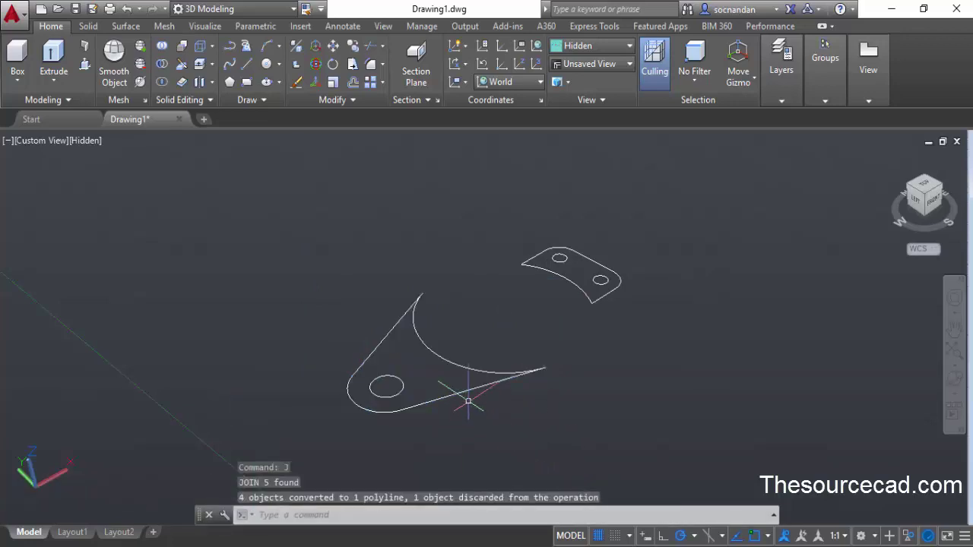
mouse_move(470, 391)
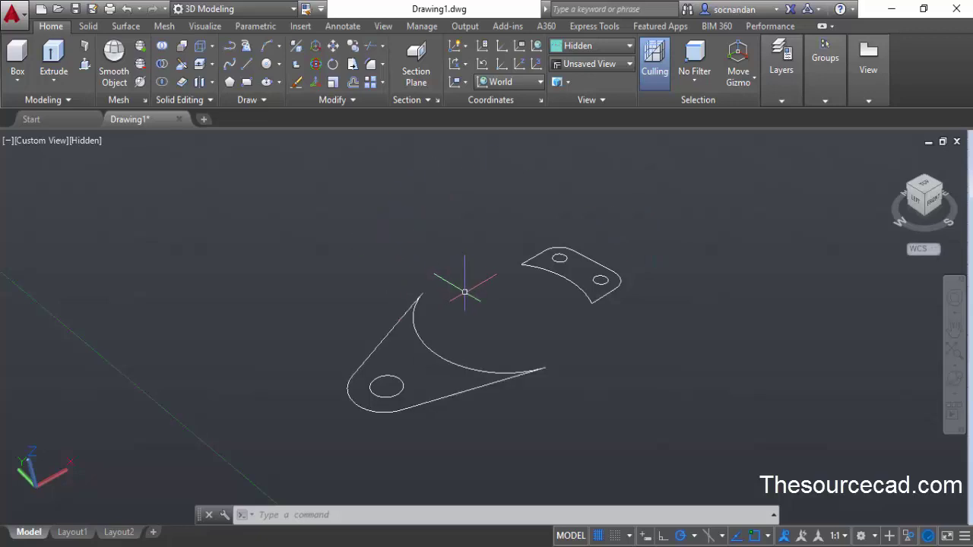
middle_drag(508, 335, 515, 293)
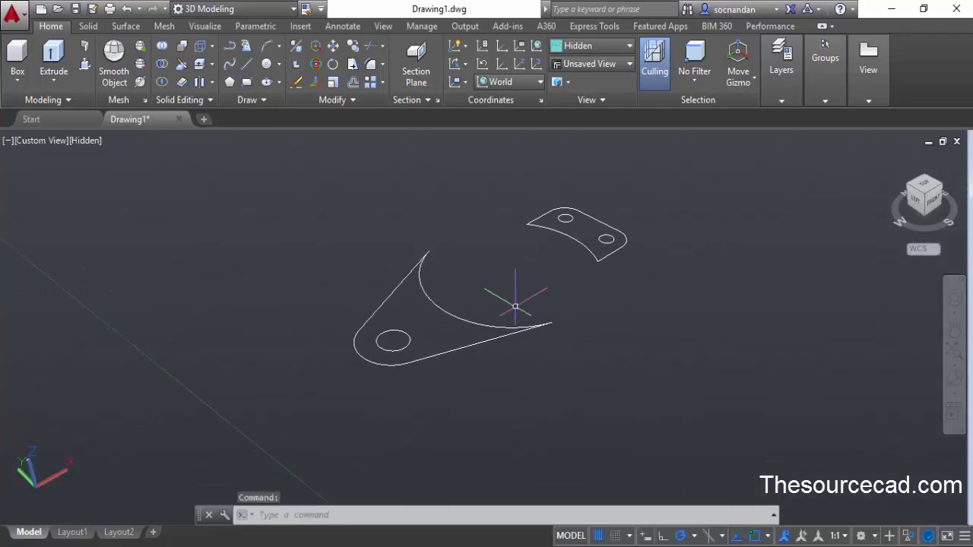
Move the arm outline 10 units down along -Z, using its hole centre as base point
click(456, 316)
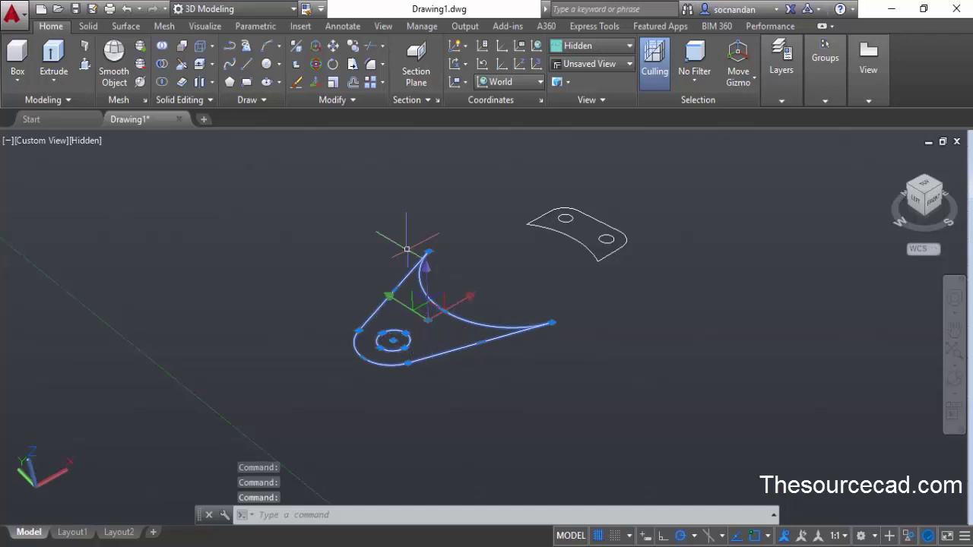
click(334, 46)
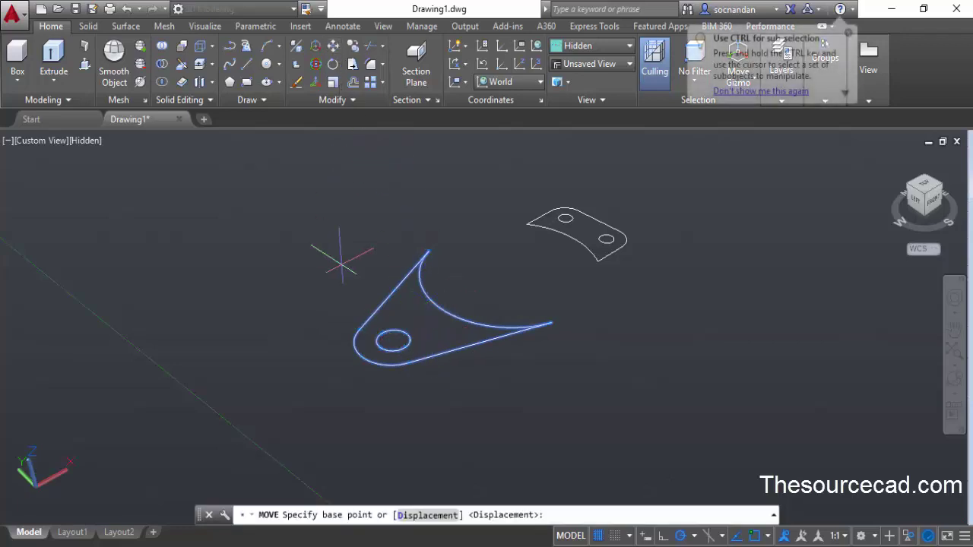
click(393, 341)
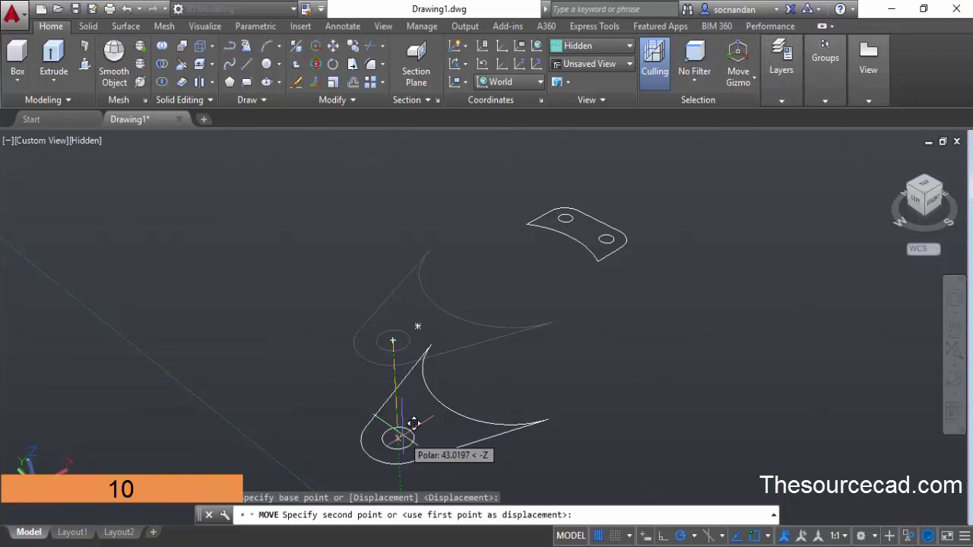
text(10)
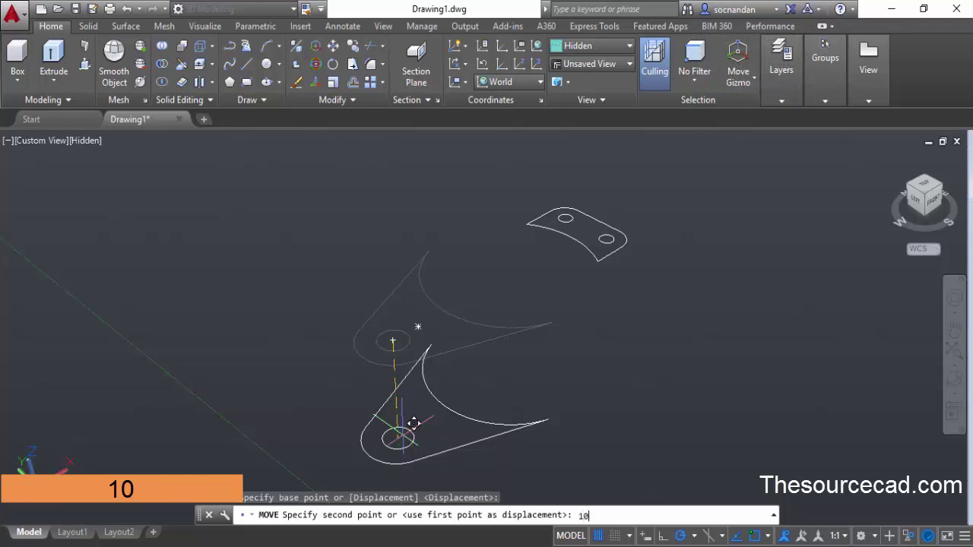
key(Return)
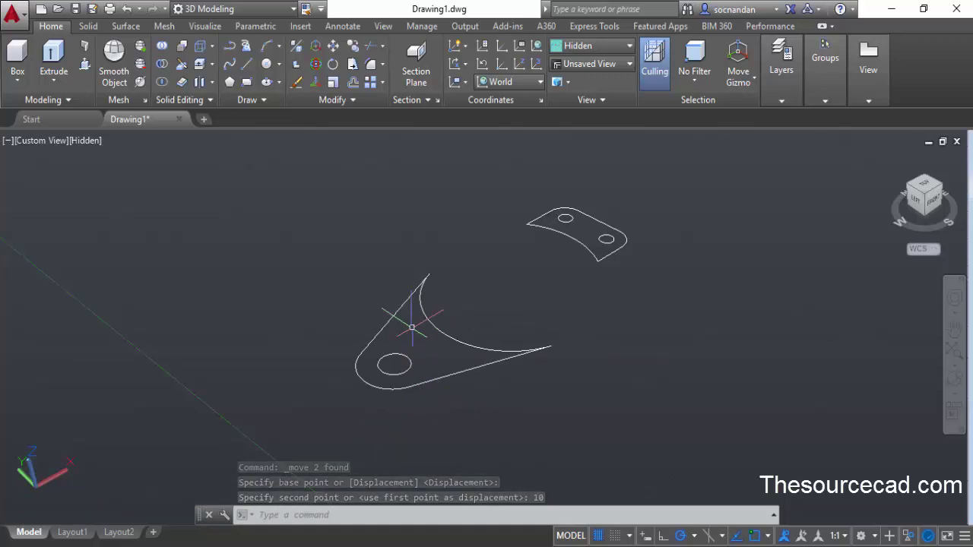
Extrude the lower arm outline -10 units into a 10-unit-thick solid plate
click(66, 62)
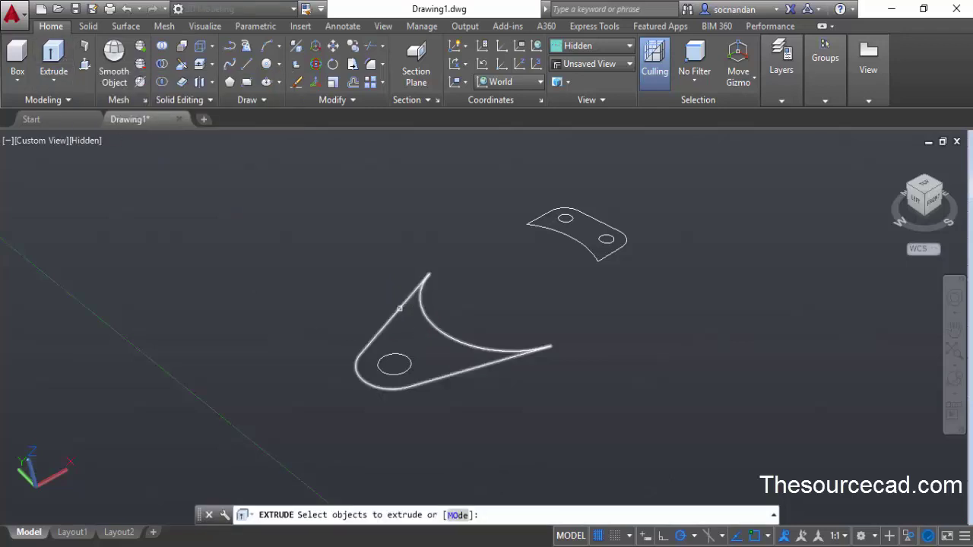
click(400, 307)
right_click(367, 284)
click(400, 294)
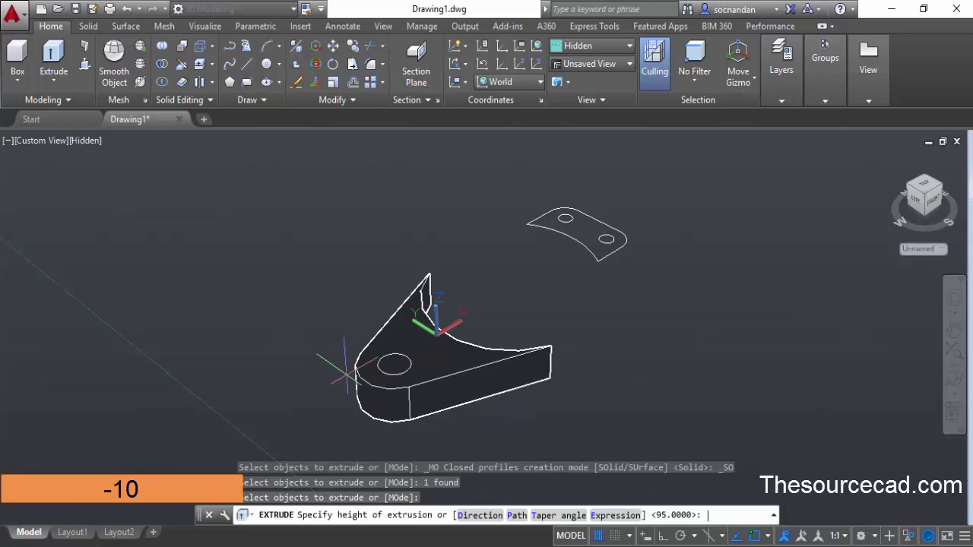
key(Return)
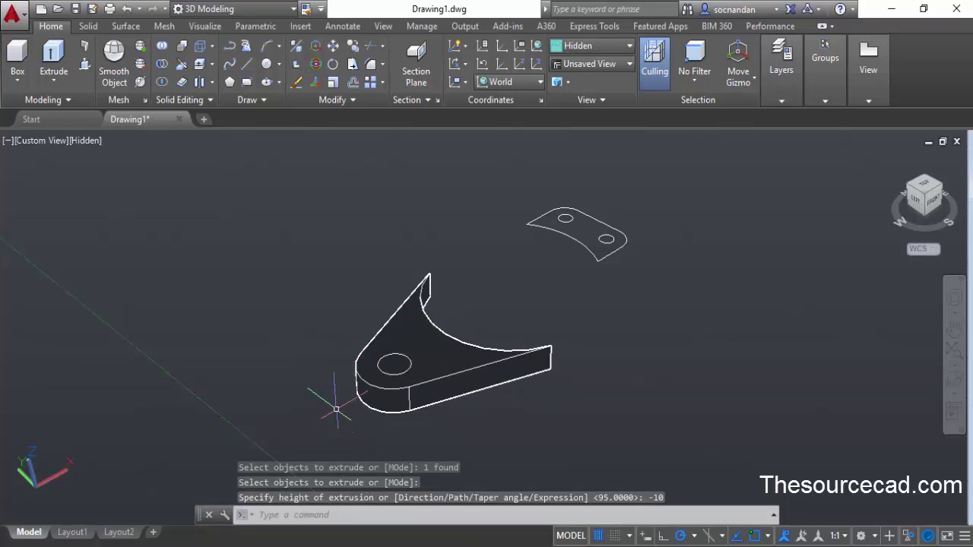
middle_drag(336, 410, 326, 353)
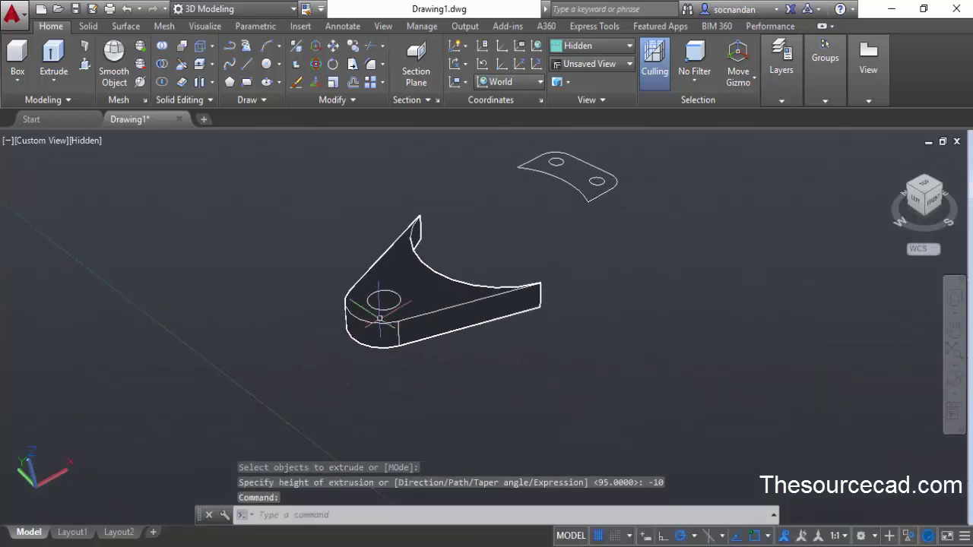
Press-pull the arm's circular hole down through the 10-unit plate, then orbit to check it
click(84, 64)
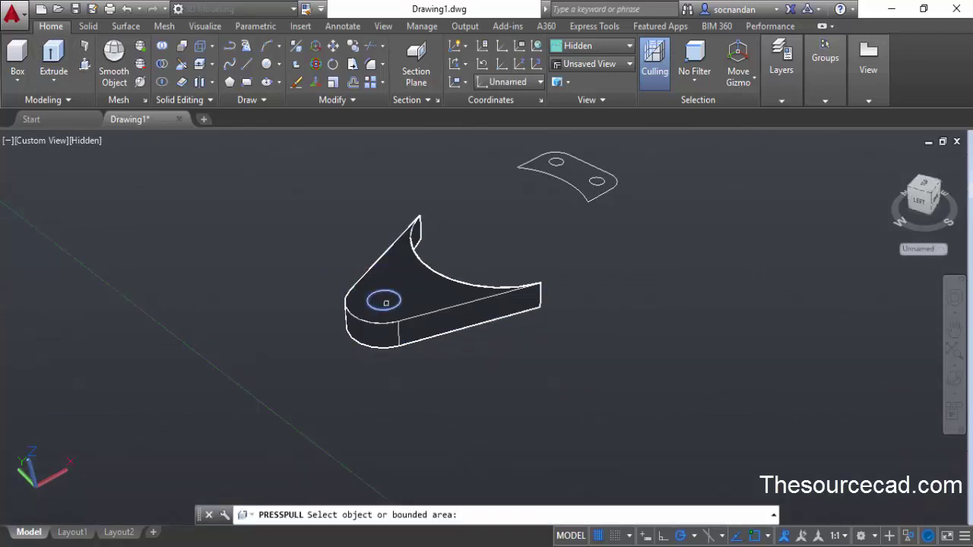
click(384, 301)
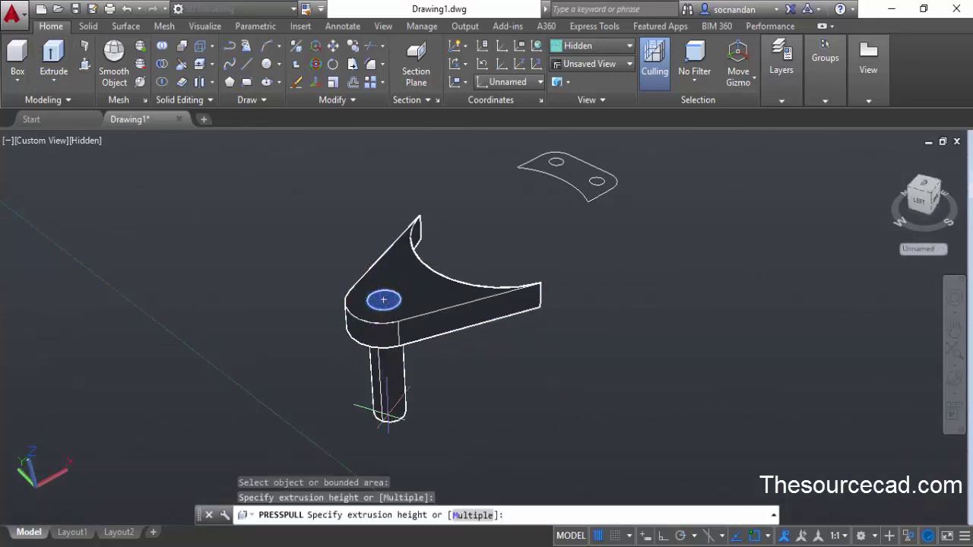
click(453, 416)
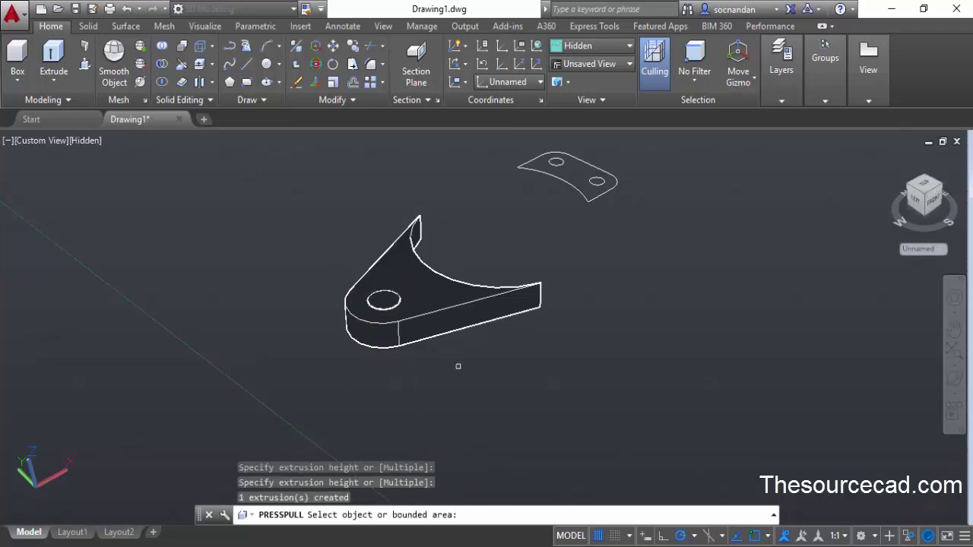
key(Return)
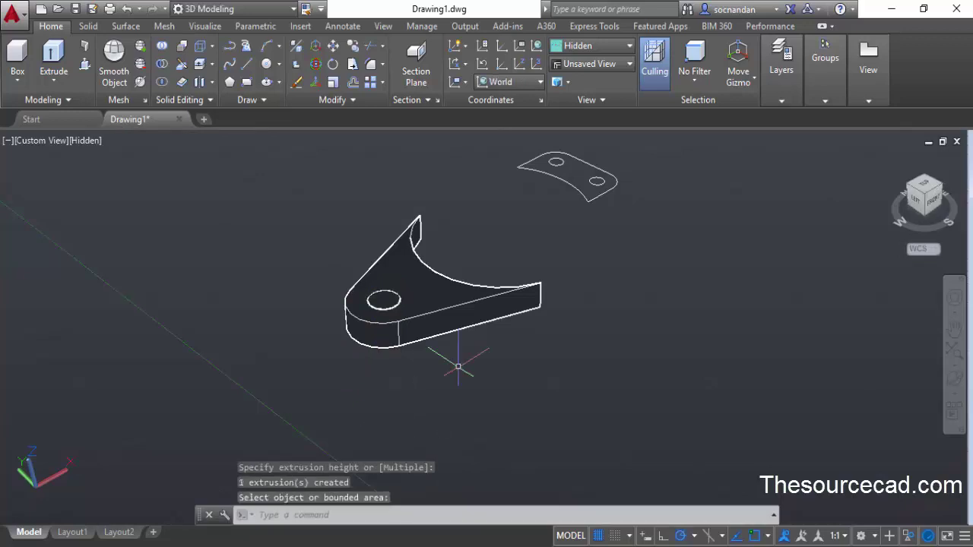
click(954, 387)
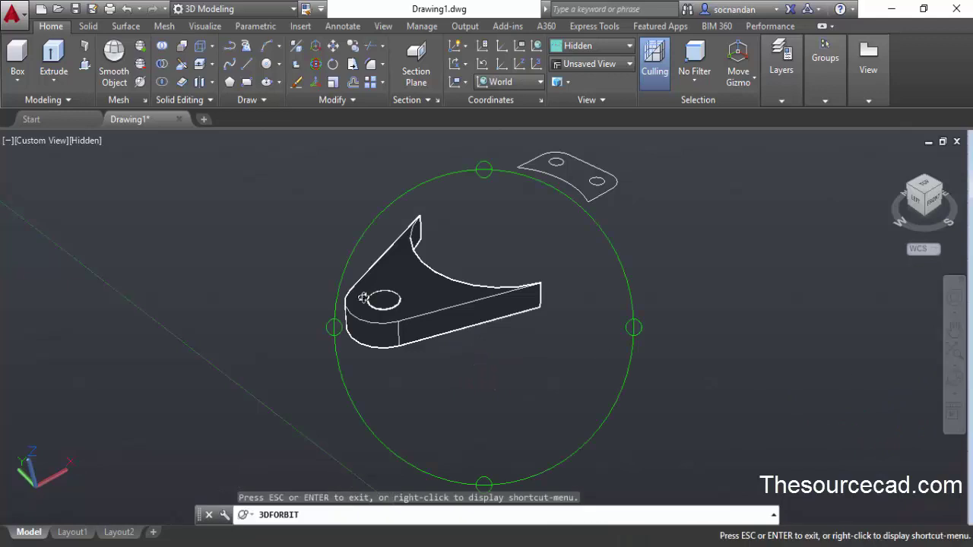
mouse_move(453, 271)
mouse_down()
mouse_move(446, 337)
mouse_move(452, 269)
mouse_move(462, 256)
mouse_up()
key(Escape)
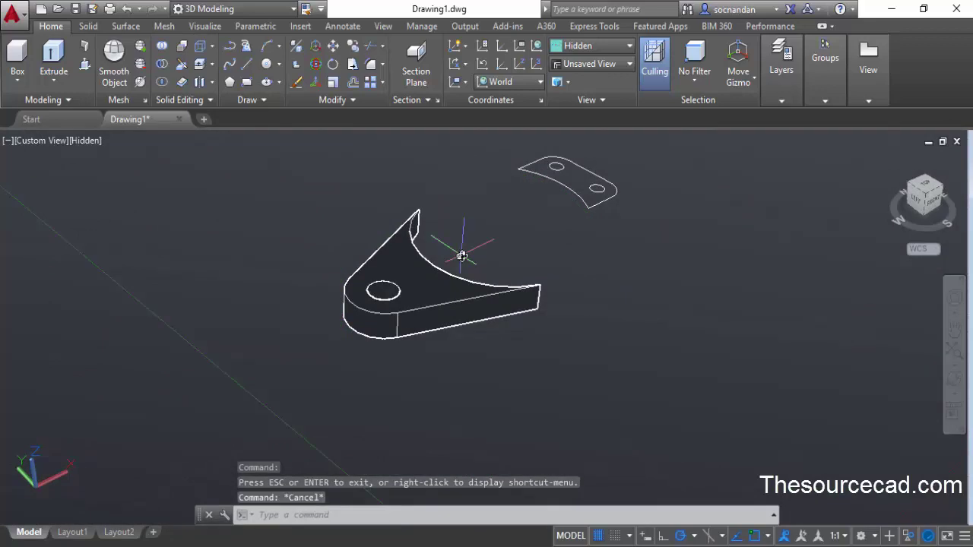
key(Escape)
key(Escape)
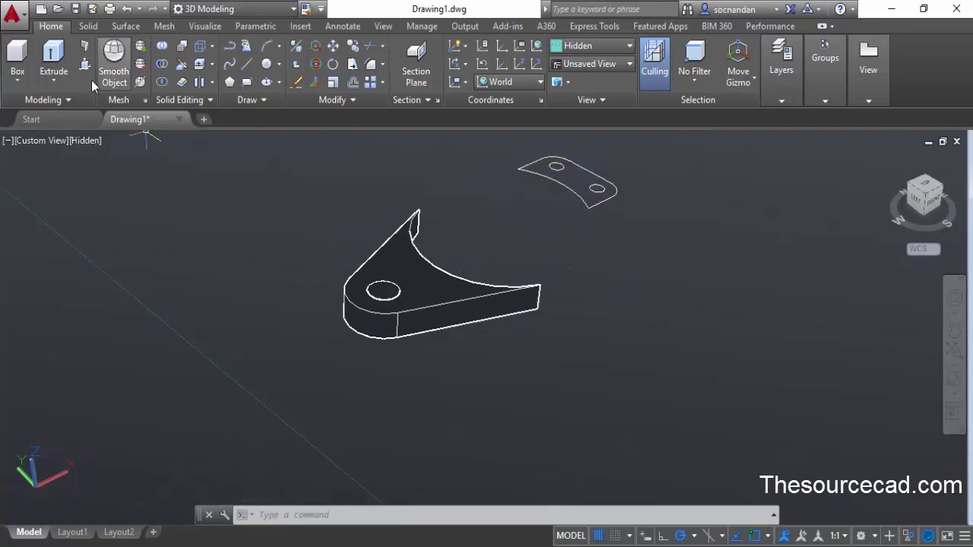
Extrude the curved clamp outline -10 units into a solid block
click(53, 59)
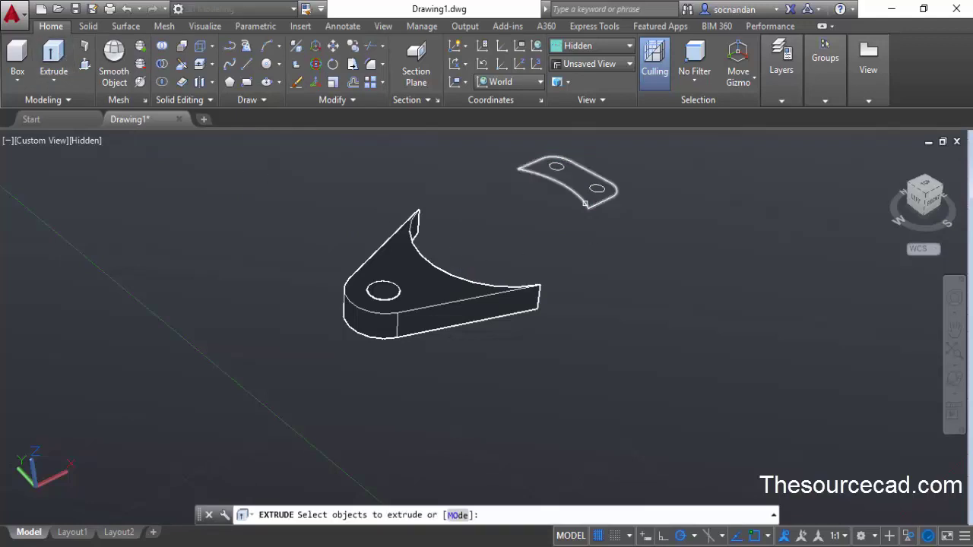
click(583, 201)
right_click(596, 235)
click(584, 247)
shift+middle_drag(612, 237, 612, 301)
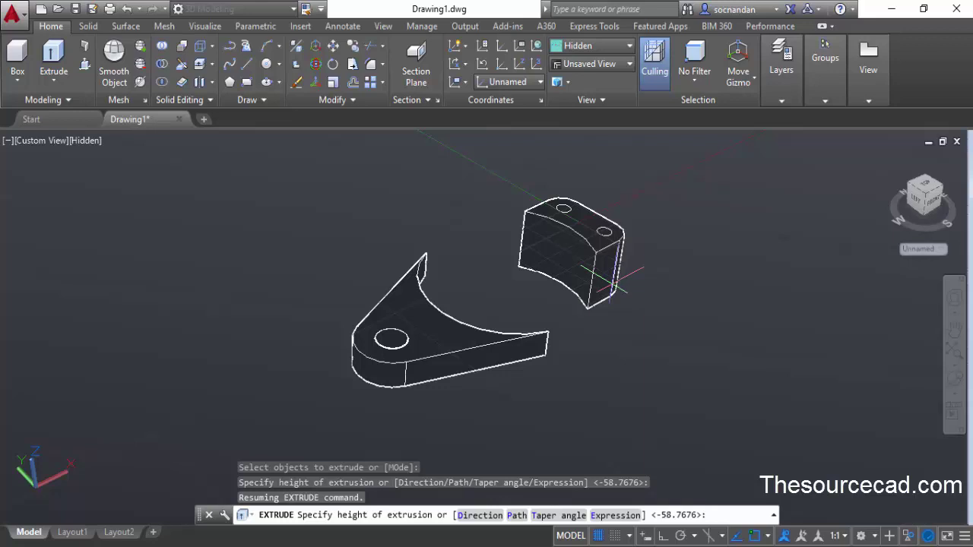
text(-1)
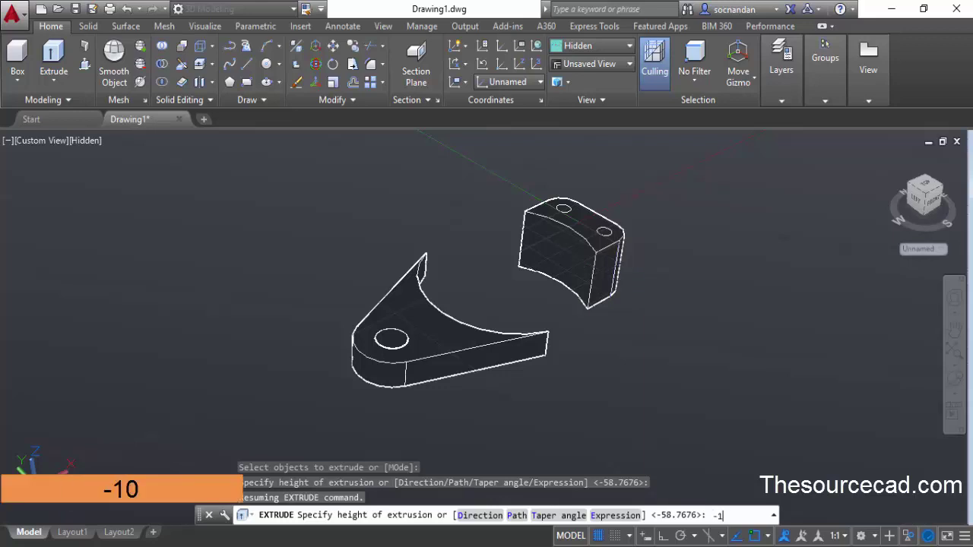
key(Return)
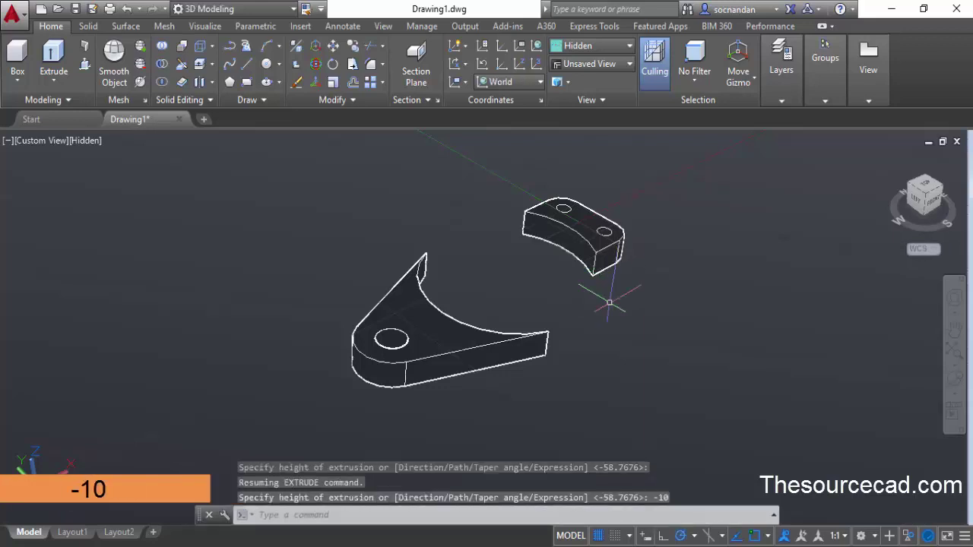
Press-pull both radius-3 clamp holes through the block using the Multiple option
click(84, 65)
scroll(485, 326, up, 3)
shift+middle_drag(621, 192, 543, 304)
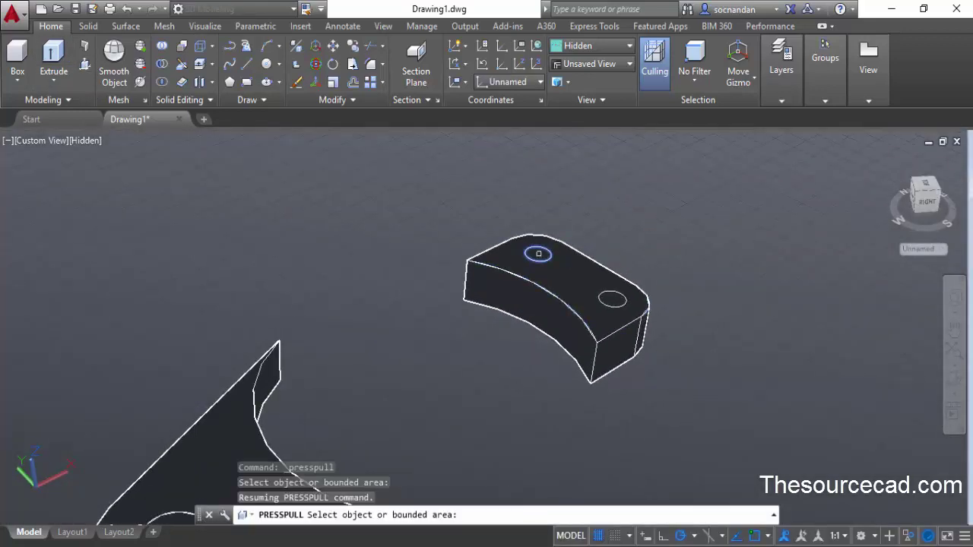
click(538, 254)
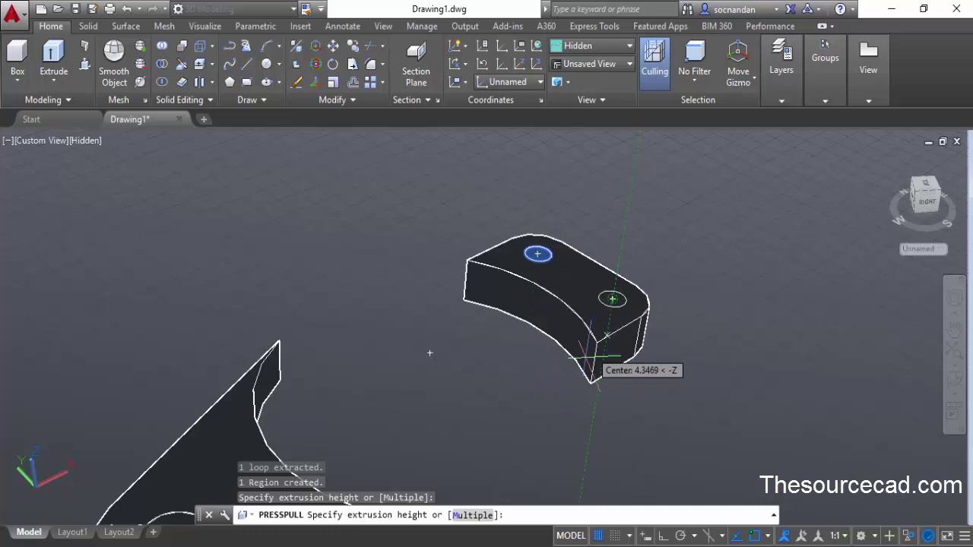
click(472, 516)
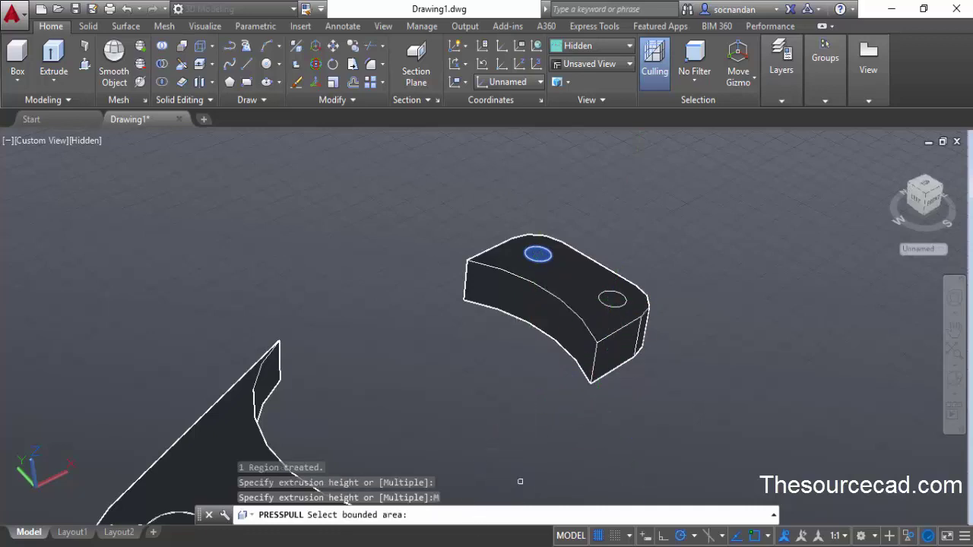
click(612, 299)
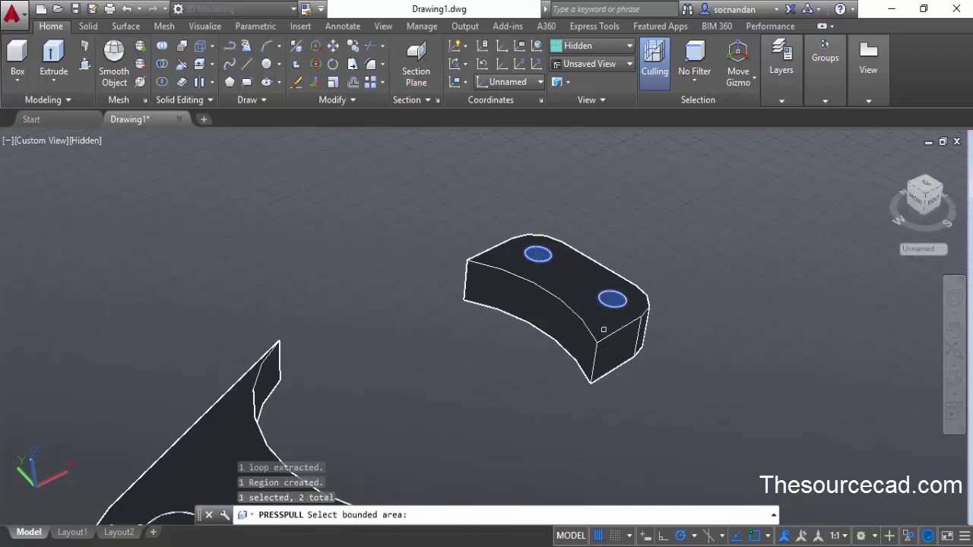
key(Return)
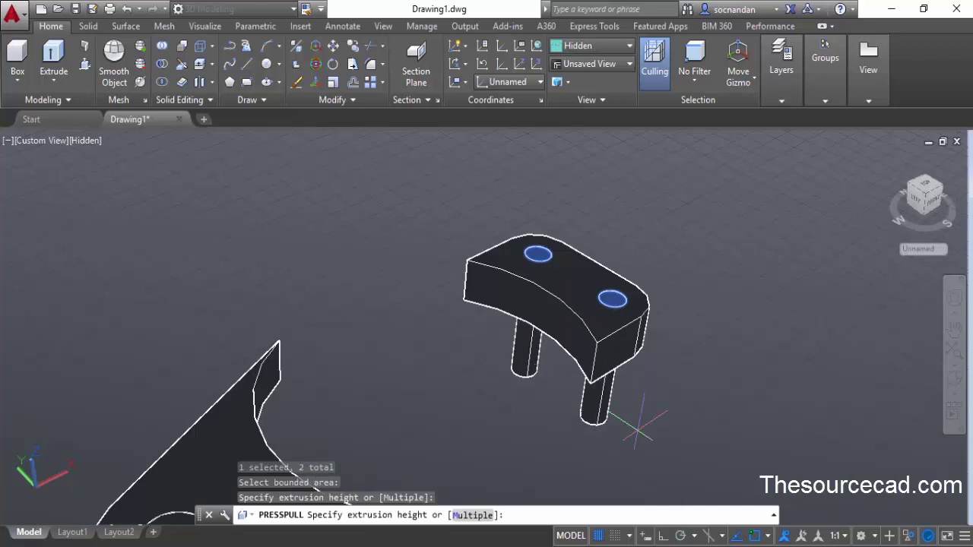
click(643, 440)
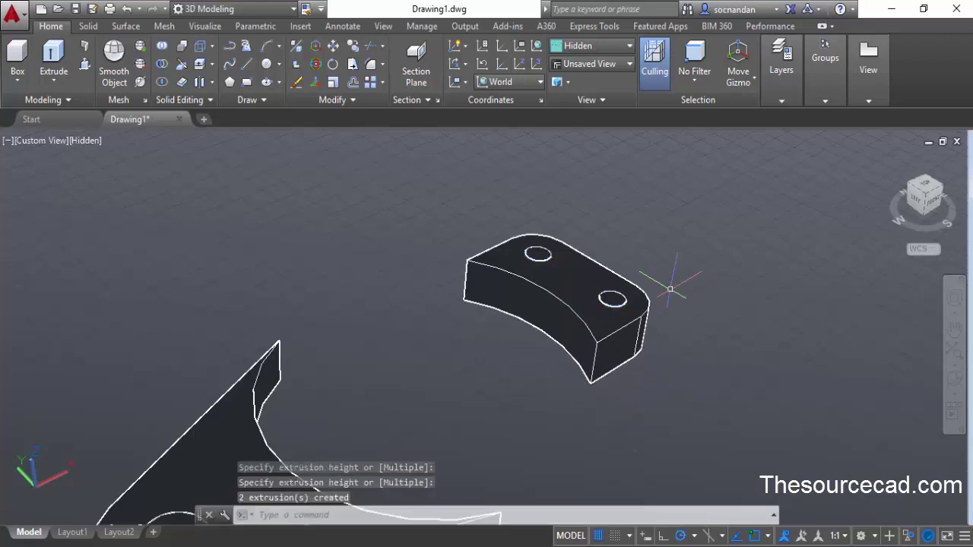
key(Escape)
Redo the undone actions and reframe the view on the arm and clamp
scroll(504, 358, down, 2)
middle_drag(517, 342, 563, 245)
key(ctrl+y)
mouse_move(497, 374)
shift+middle_down()
mouse_move(506, 393)
mouse_move(506, 358)
shift+middle_up()
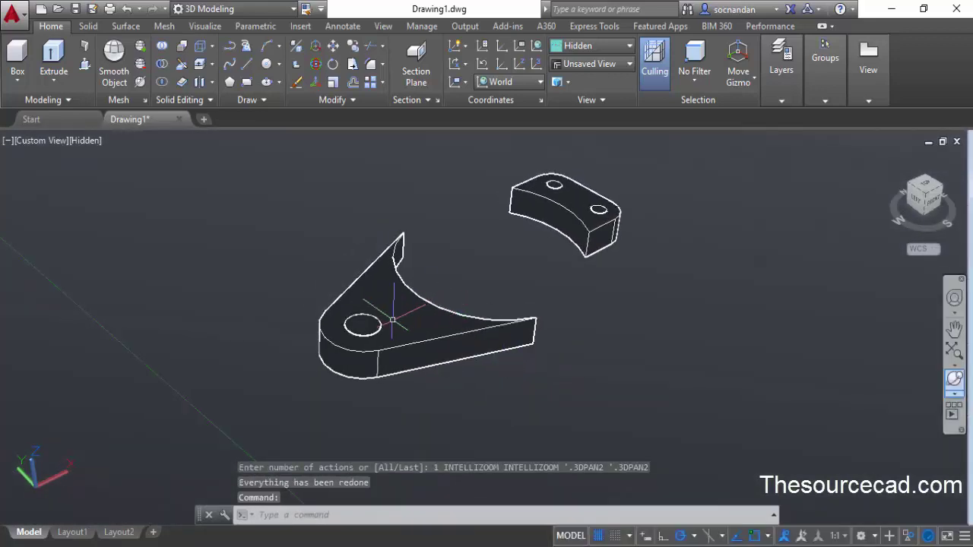
Copy the holed arm plate 23 units from its hole centre to form a stacked fork
click(353, 47)
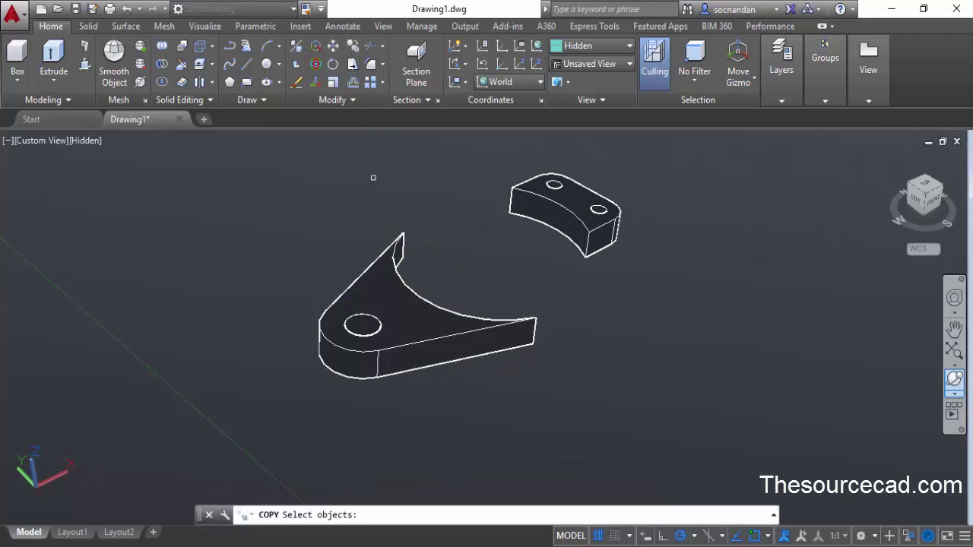
click(384, 286)
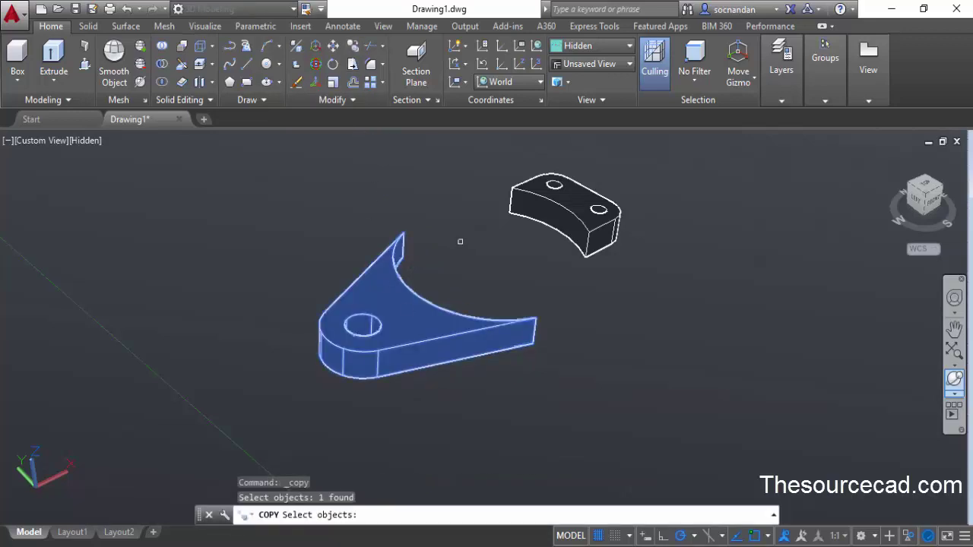
key(Return)
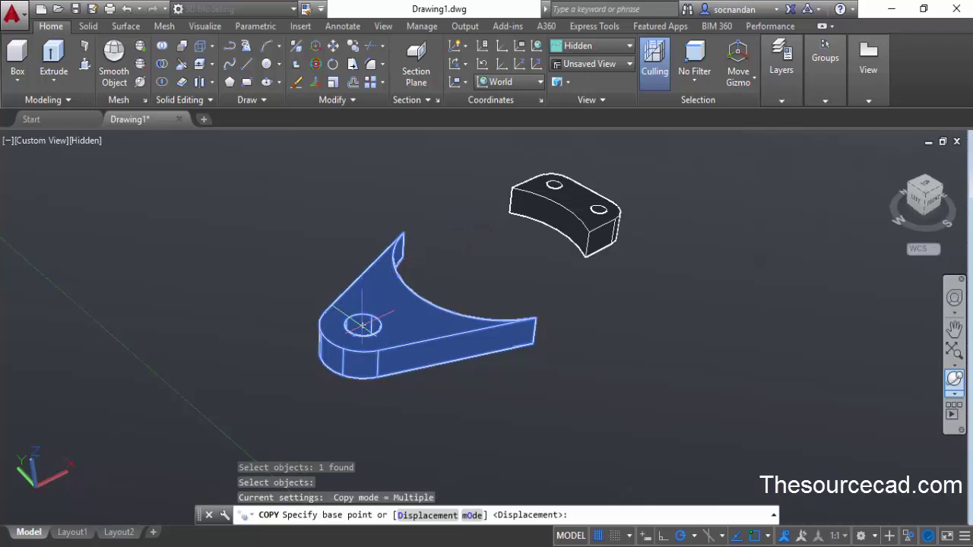
click(369, 321)
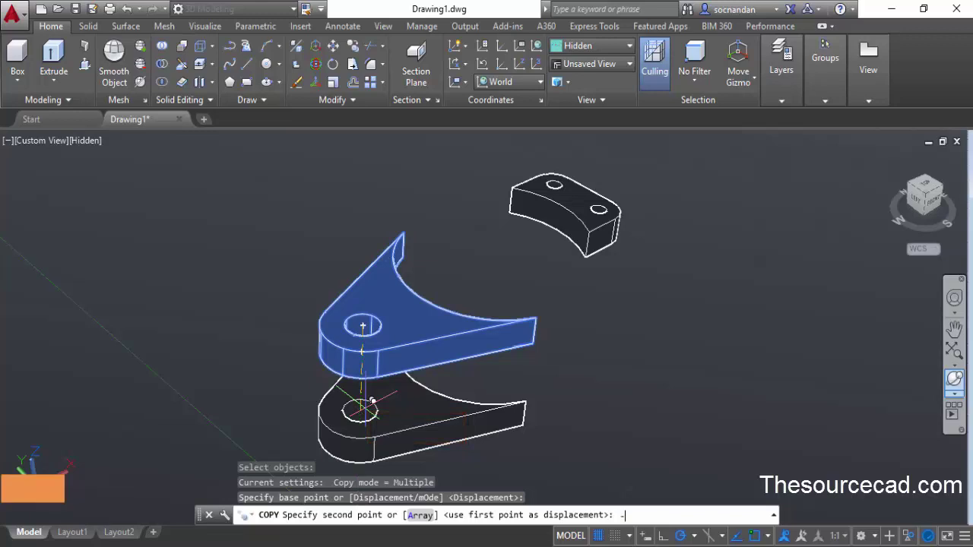
text(23)
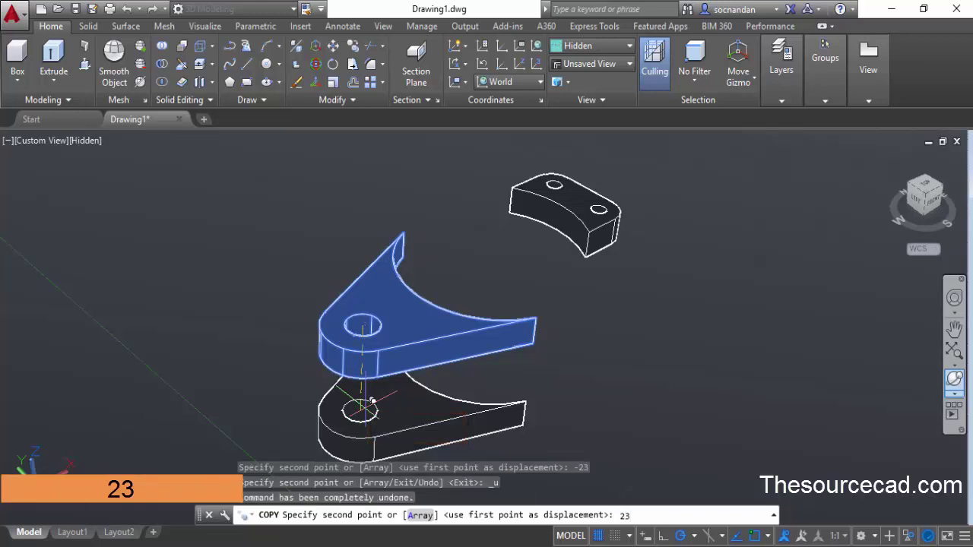
key(Return)
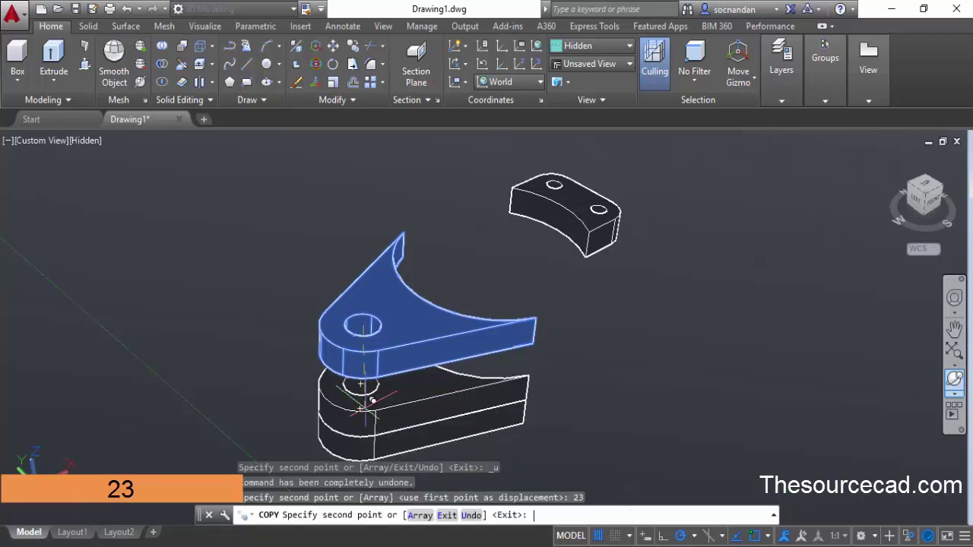
key(Return)
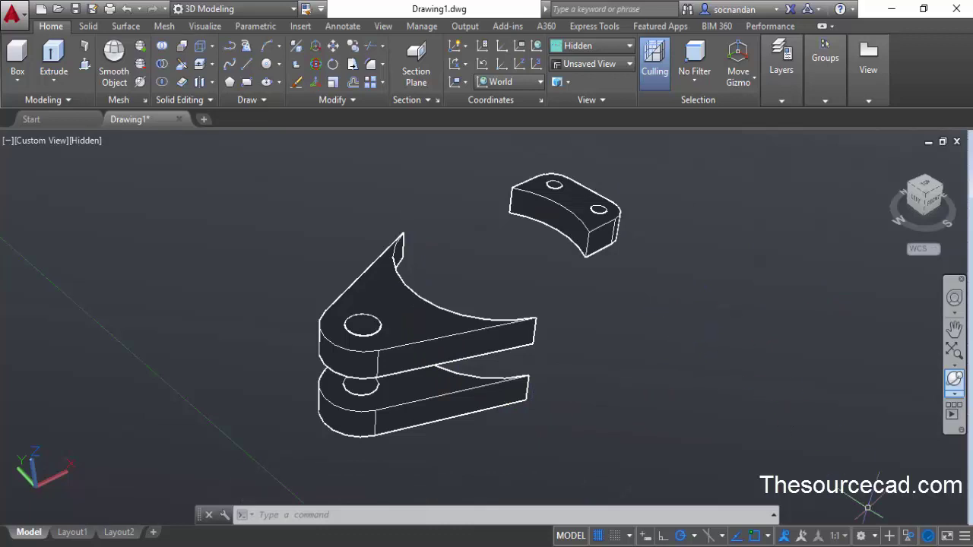
End object isolation to reveal the tube and base plate, then select the extra right cylinder
click(909, 536)
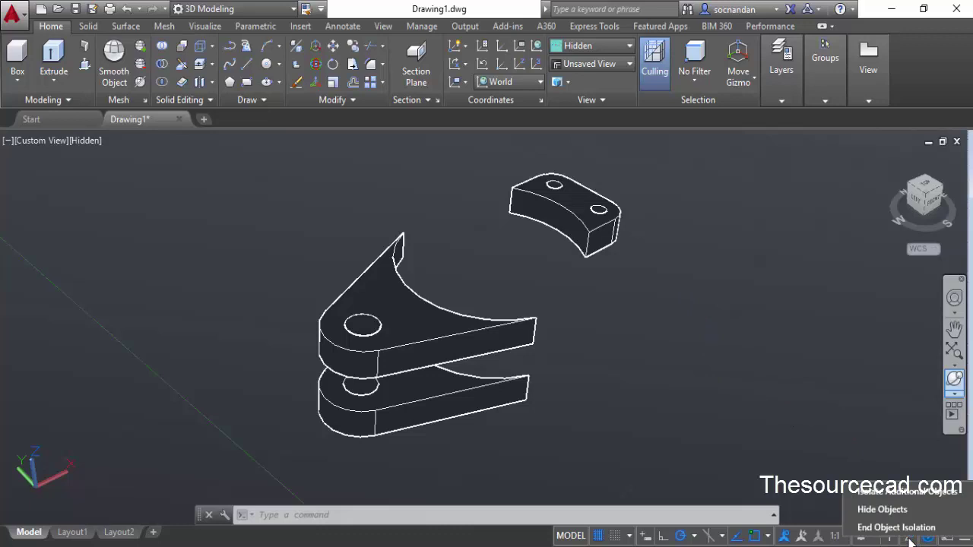
click(889, 529)
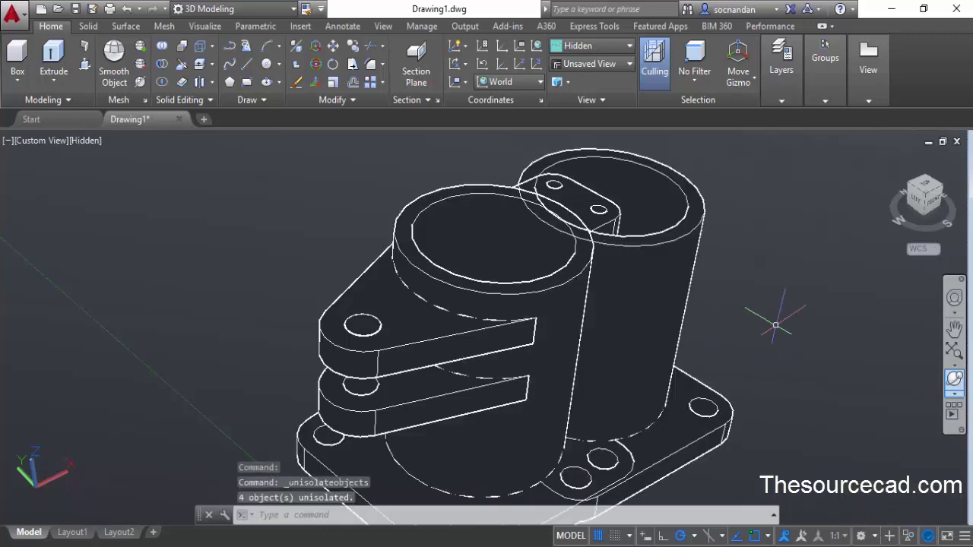
scroll(776, 323, down, 1)
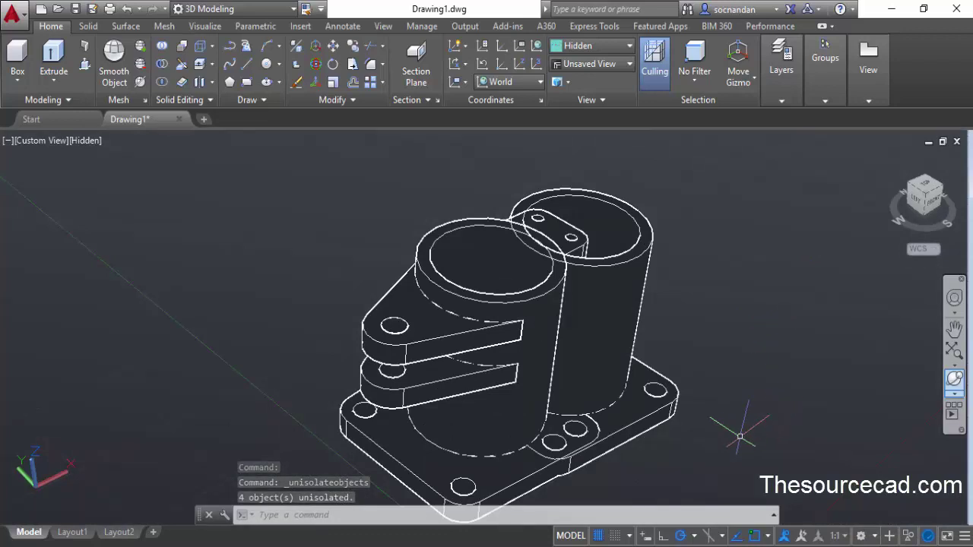
middle_drag(727, 446, 662, 402)
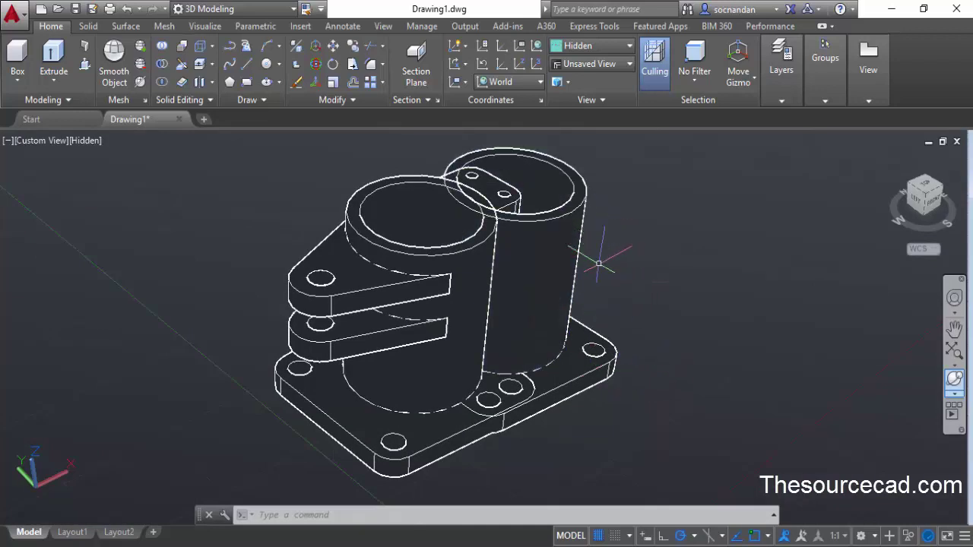
click(568, 247)
Erase the duplicate right cylinder and its base-plate section, then orbit to inspect the result
click(590, 346)
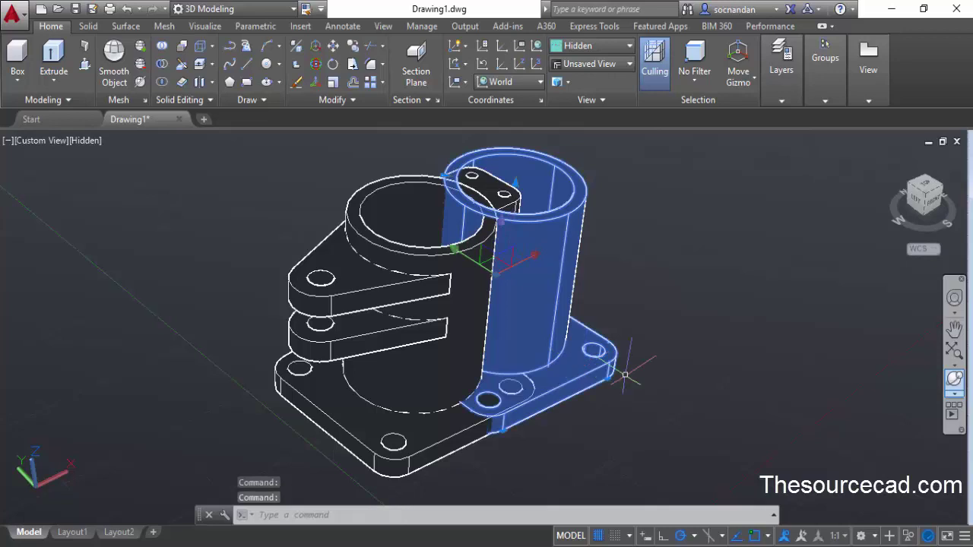
key(Delete)
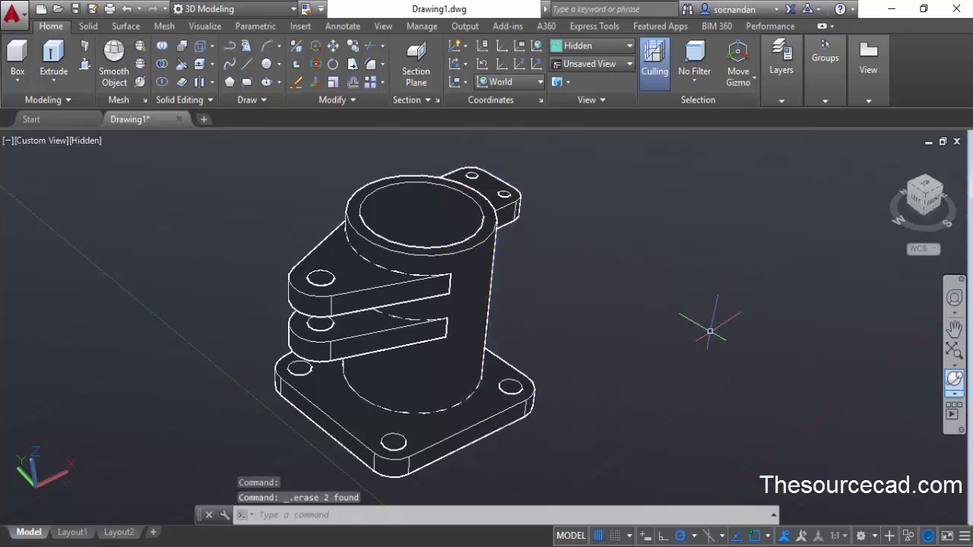
click(954, 378)
drag(548, 275, 492, 247)
drag(406, 308, 419, 344)
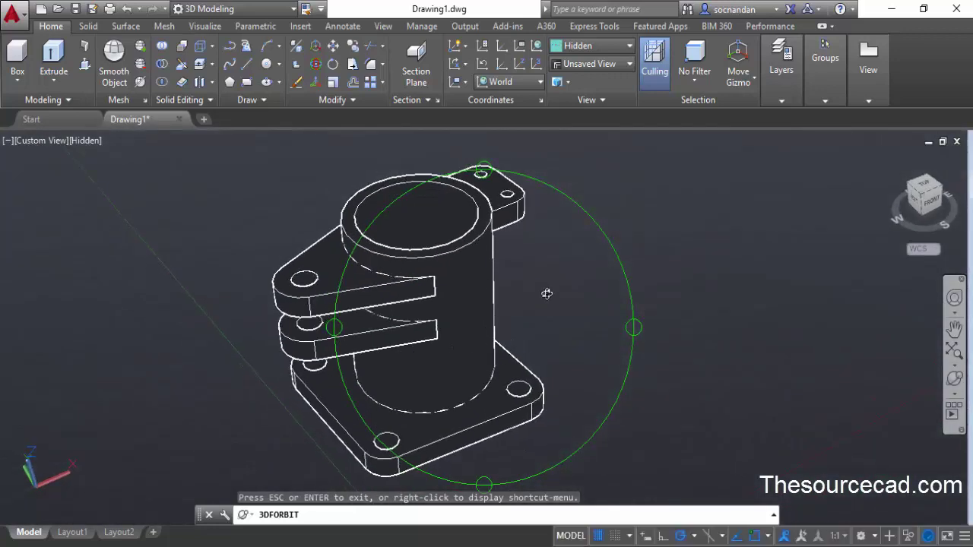
key(Escape)
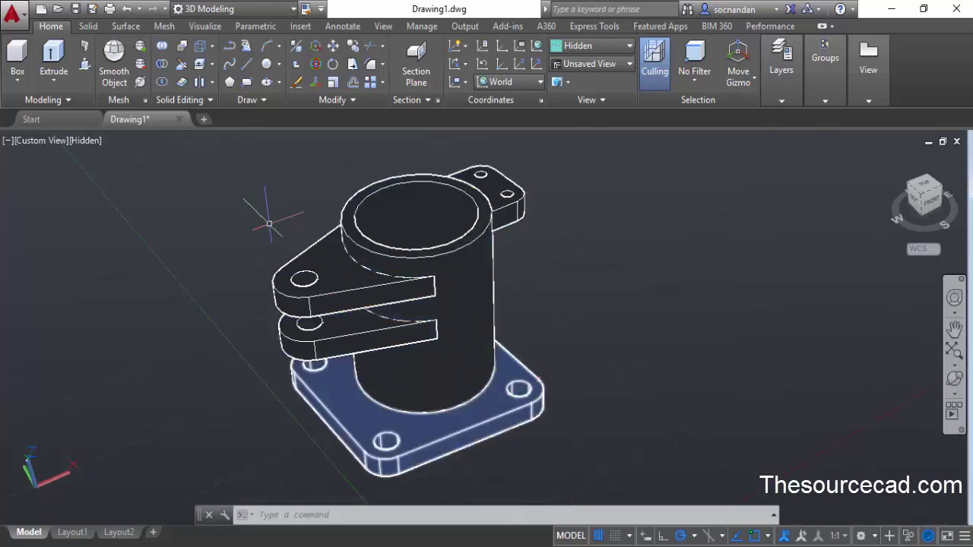
Union all seven solids into one with a crossing-window selection and verify the merge
click(161, 50)
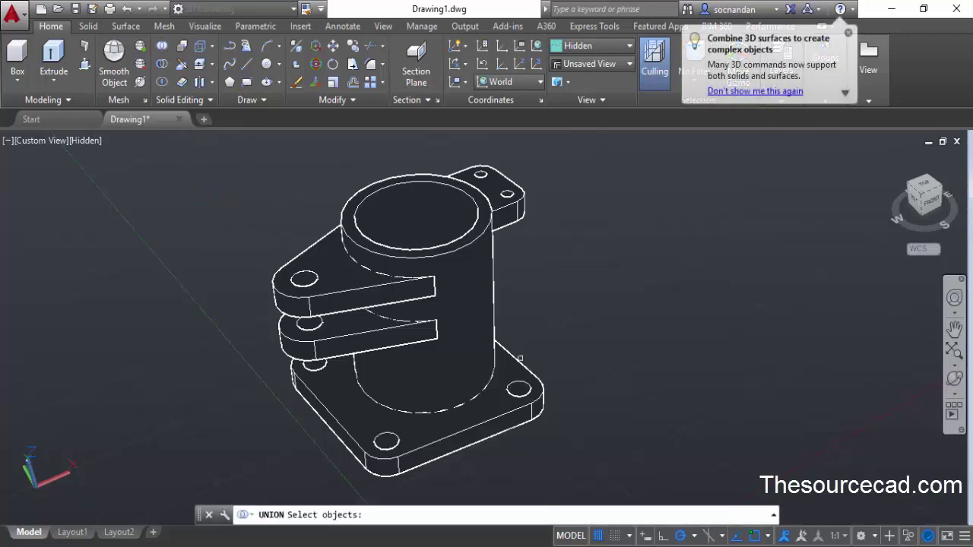
click(599, 477)
click(222, 192)
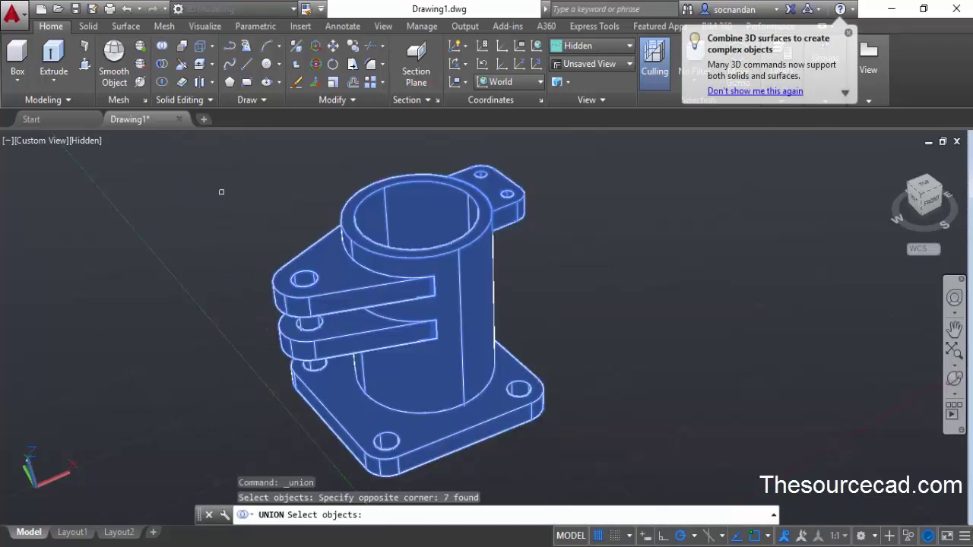
key(Return)
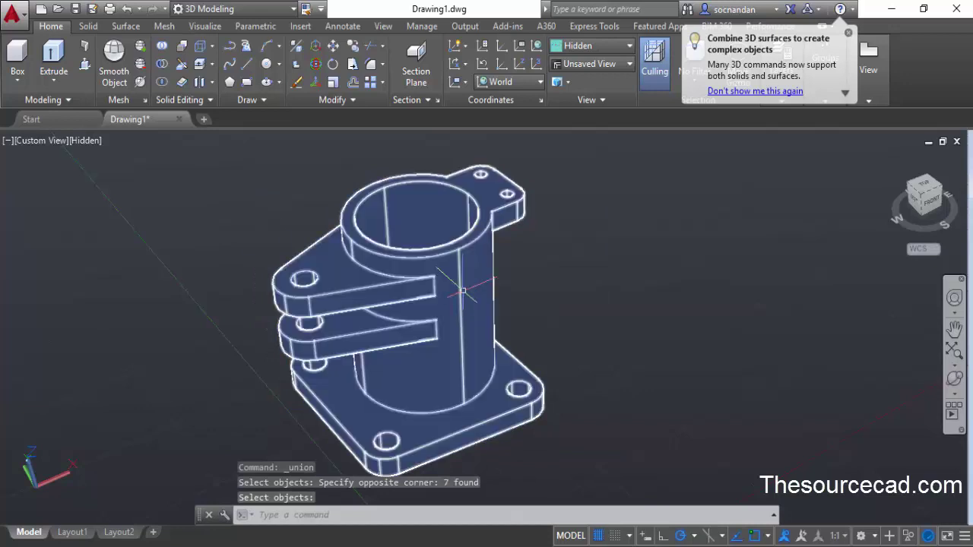
click(464, 287)
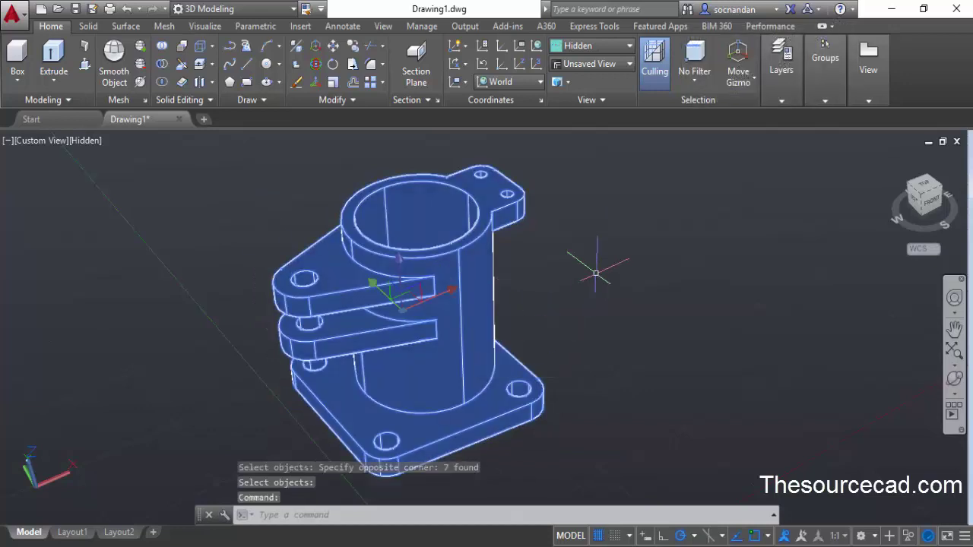
key(Escape)
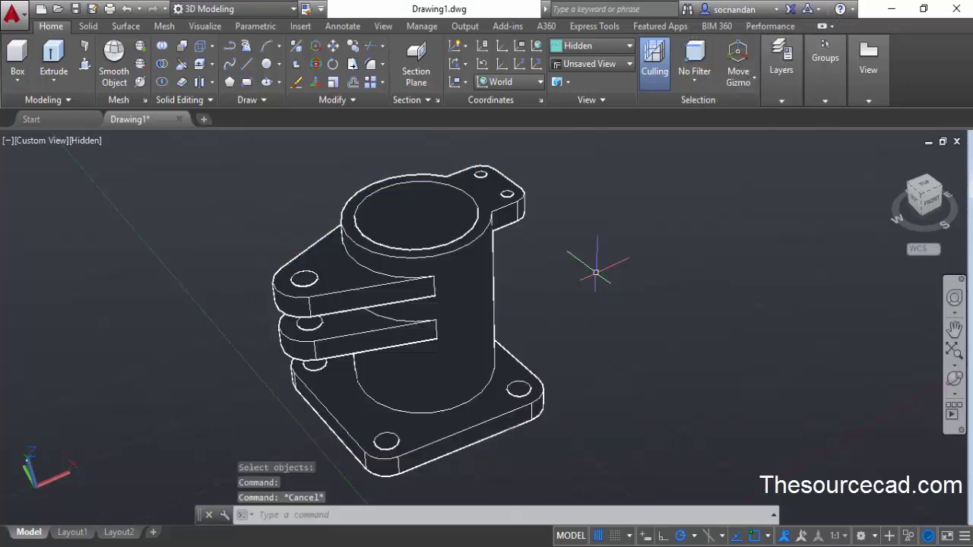
click(91, 143)
Switch the viewport from Hidden to the Shaded visual style and orbit the finished bracket
click(170, 245)
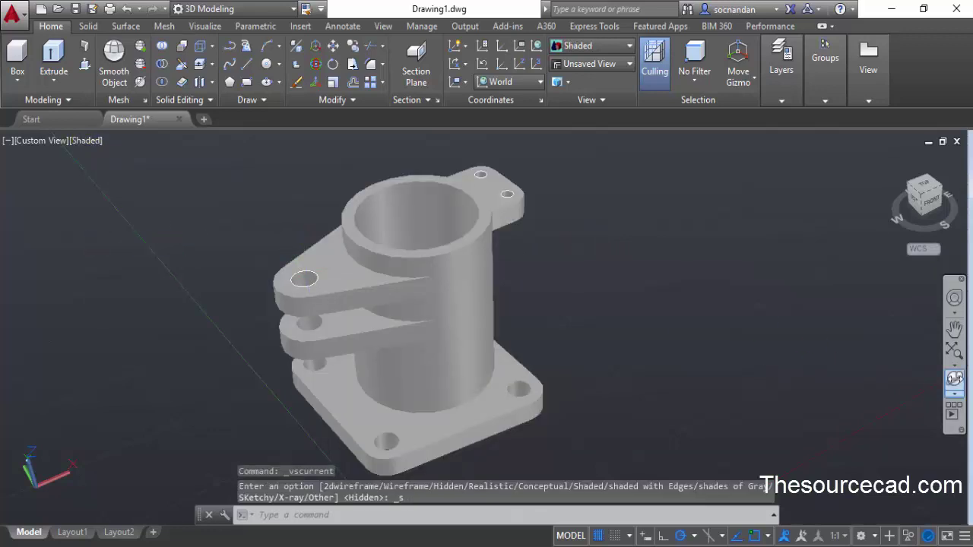
drag(469, 223, 491, 358)
key(Escape)
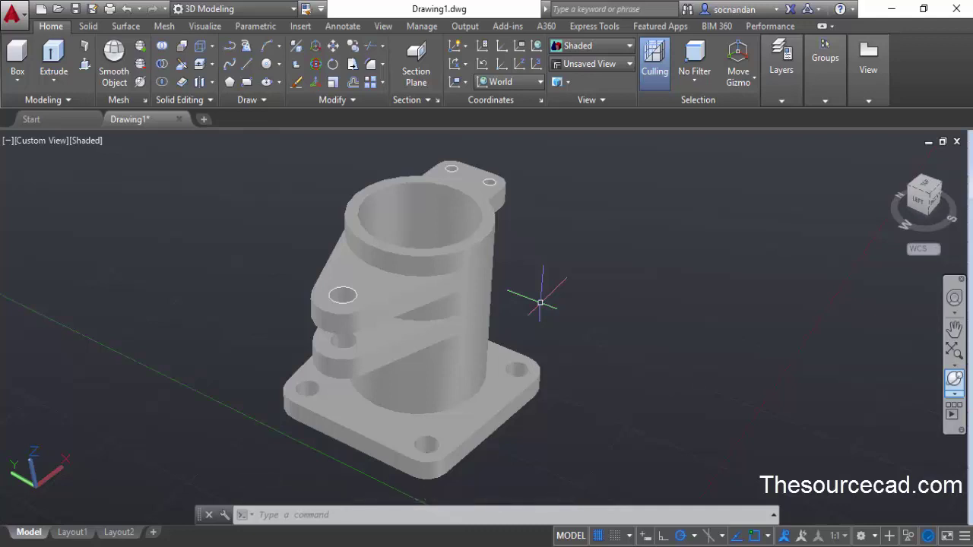
middle_drag(543, 304, 582, 304)
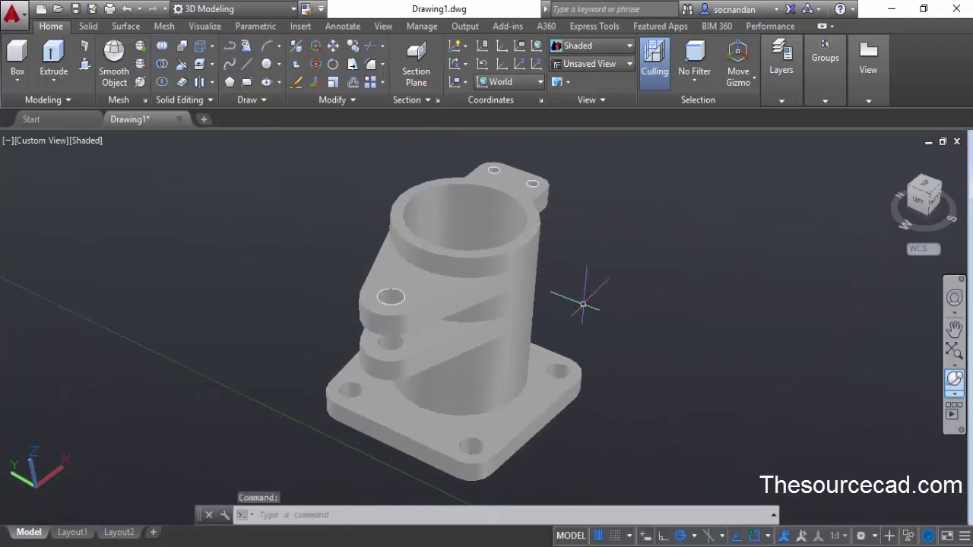